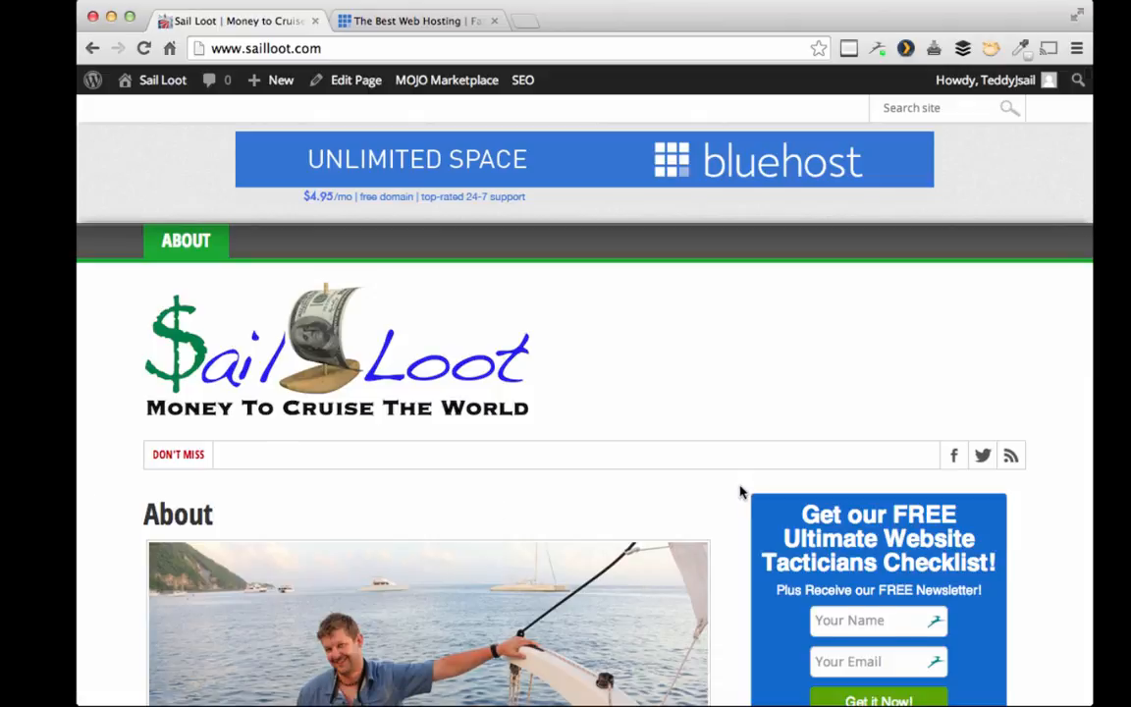
Step: Scroll down and back up the Sail Loot About page before moving to Bluehost's home page
{"action": "scroll", "coordinate": [742, 491], "scroll_direction": "down", "scroll_amount": 4}
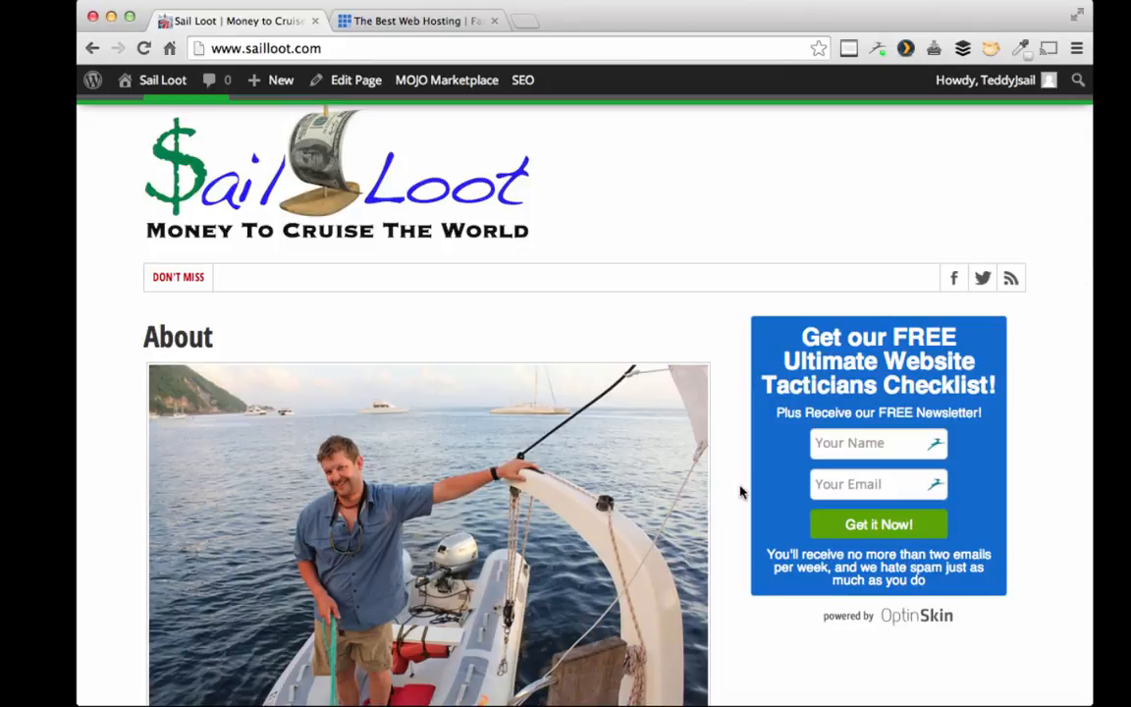
{"action": "scroll", "coordinate": [741, 491], "scroll_direction": "up", "scroll_amount": 4}
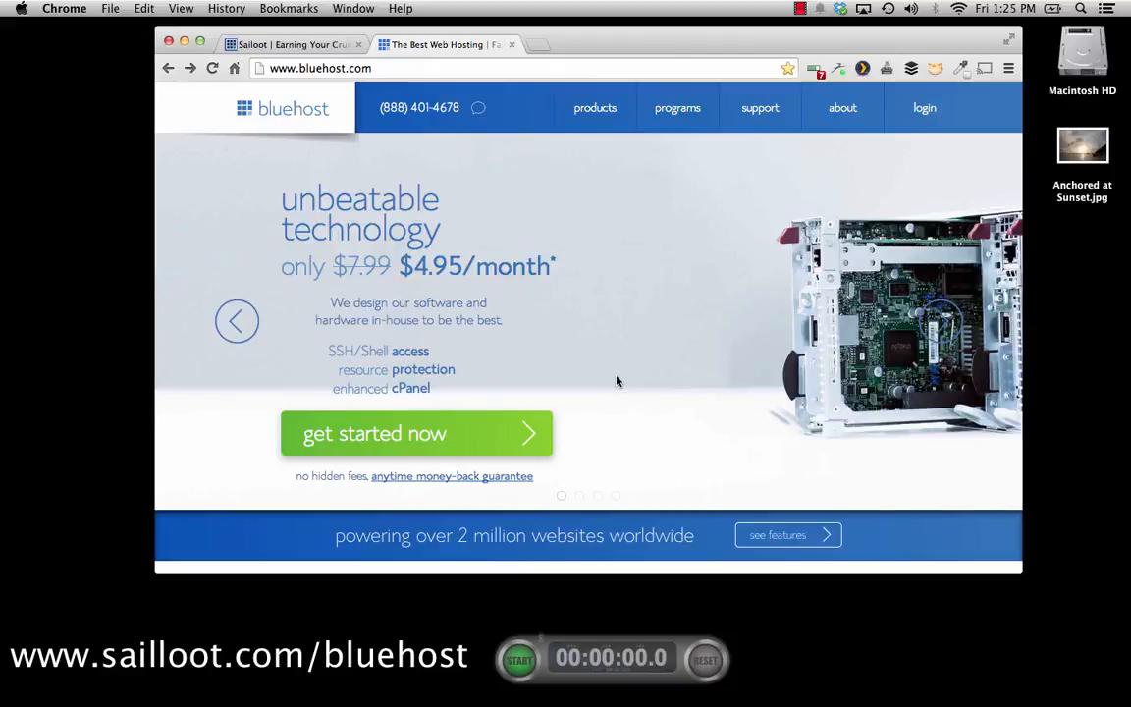
Step: Start the Bluehost hosting sign-up and scroll through the plan options
{"action": "left_click", "coordinate": [461, 432]}
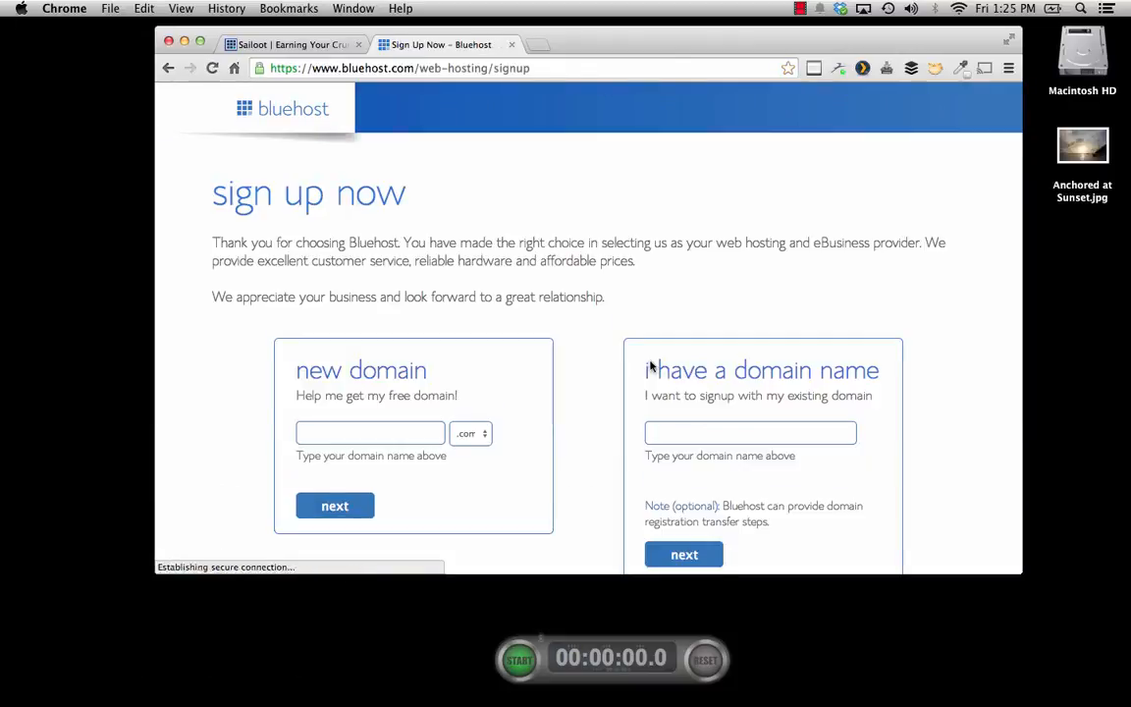
{"action": "scroll", "coordinate": [566, 314], "scroll_direction": "down", "scroll_amount": 2}
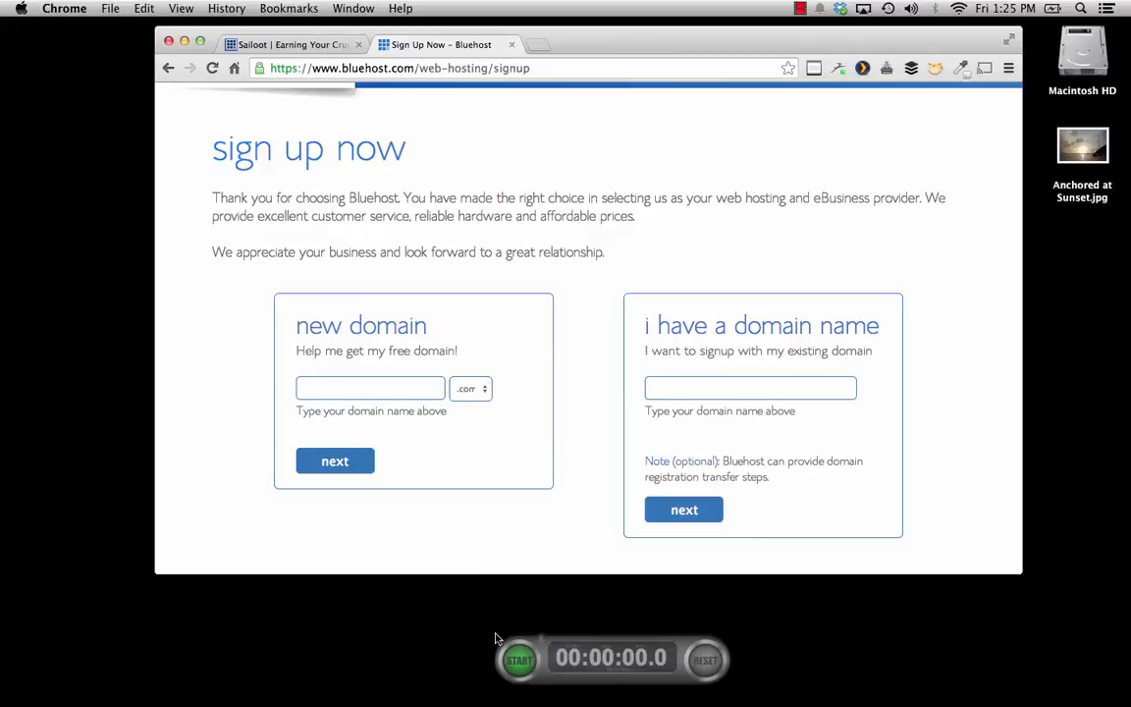
{"action": "scroll", "coordinate": [510, 539], "scroll_direction": "up", "scroll_amount": 2}
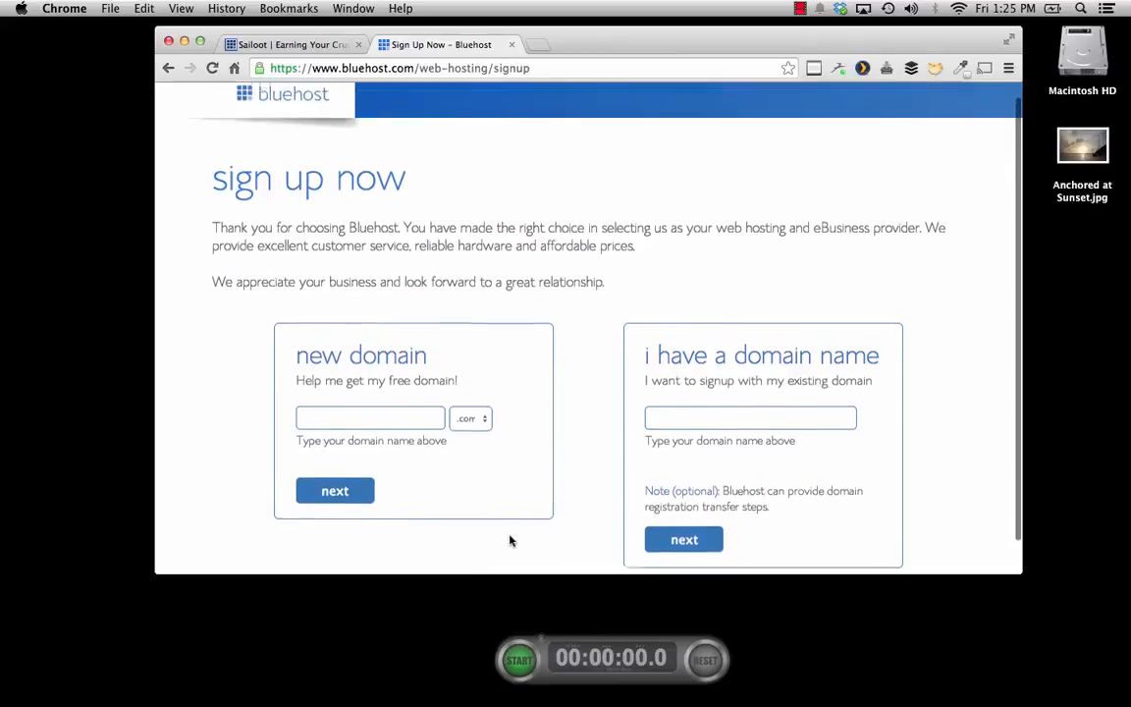
{"action": "scroll", "coordinate": [509, 540], "scroll_direction": "down", "scroll_amount": 2}
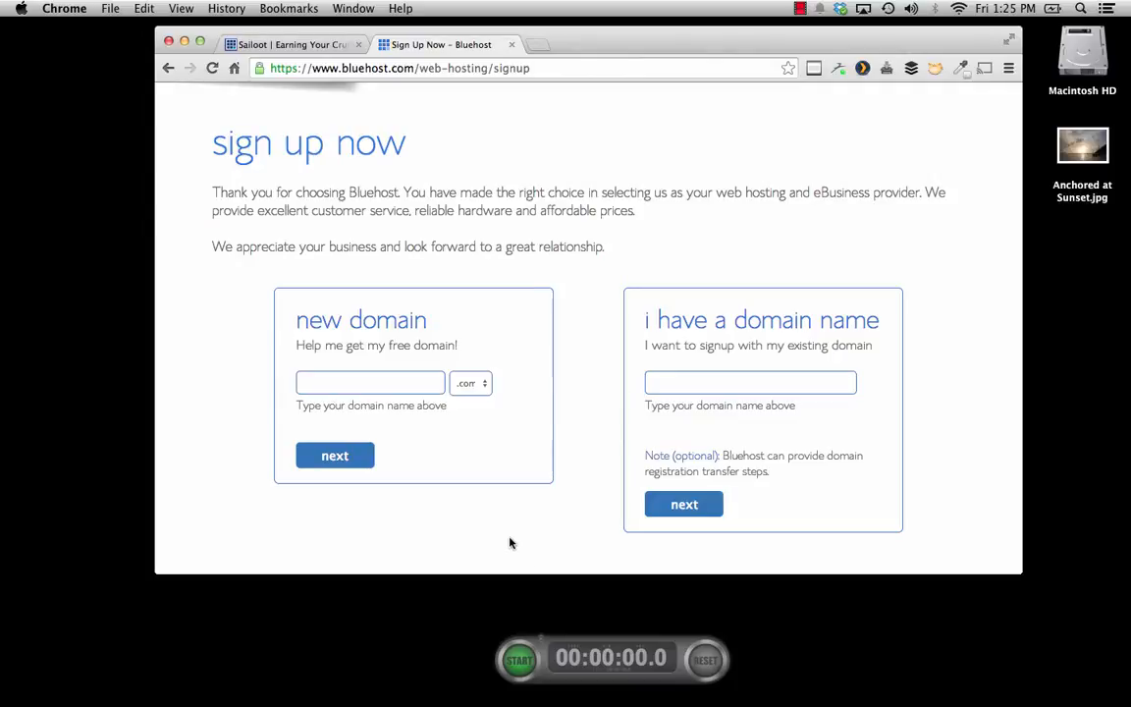
Step: Start the stopwatch, then enter new domain examplesitebuild and check its availability
{"action": "left_click", "coordinate": [520, 668]}
{"action": "left_click", "coordinate": [521, 668]}
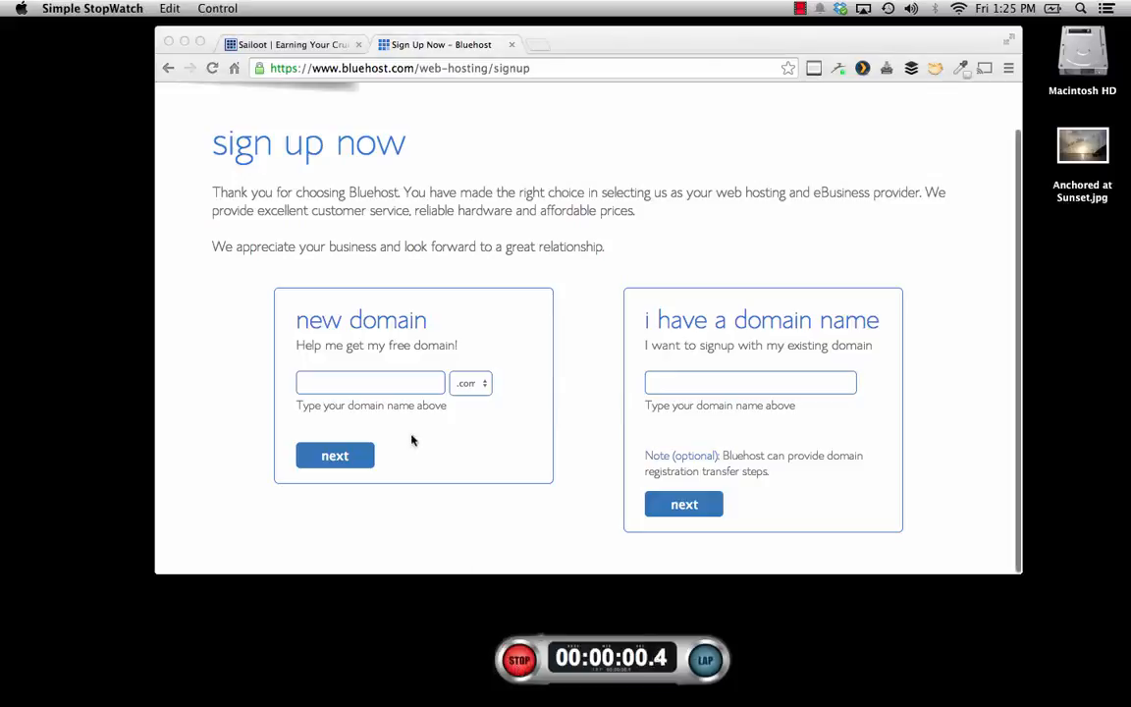
{"action": "left_click", "coordinate": [362, 382]}
{"action": "left_click", "coordinate": [364, 382]}
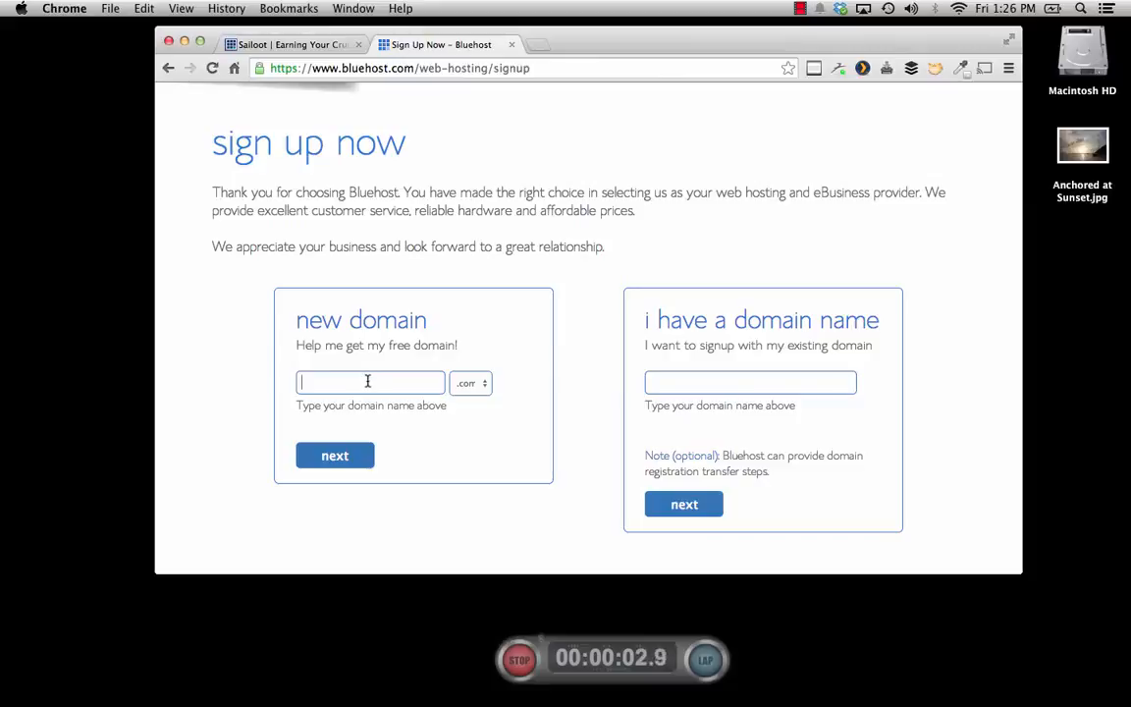
{"action": "type", "text": "exampl"}
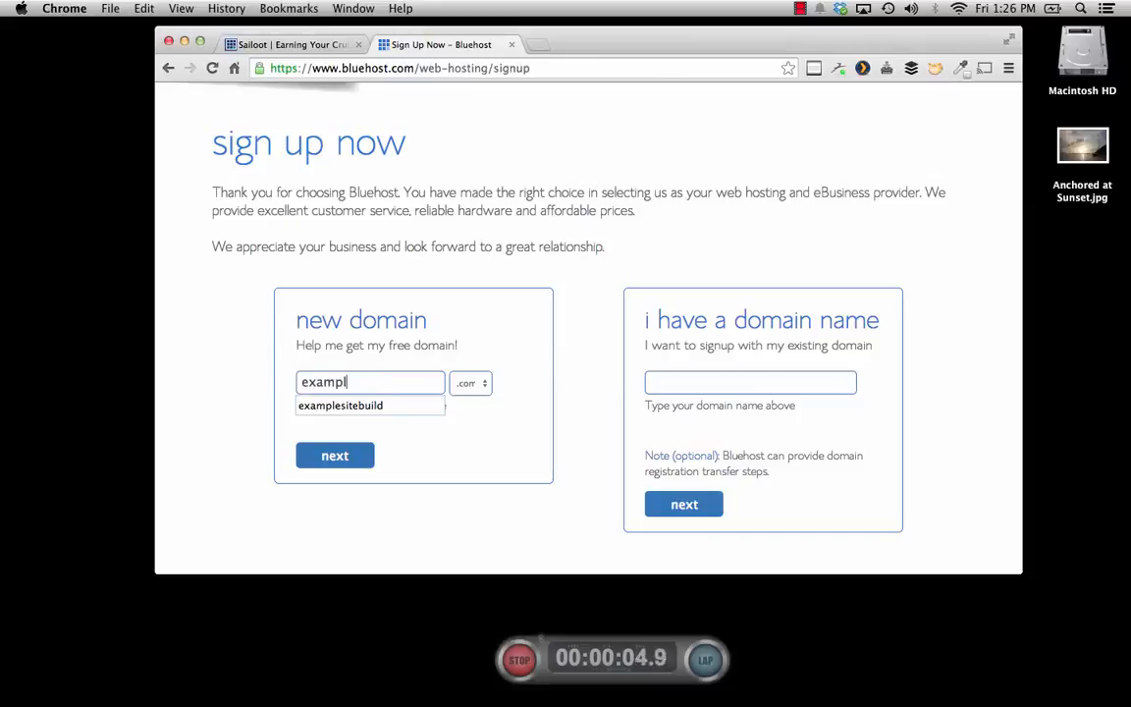
{"action": "type", "text": "esitebuild"}
{"action": "left_click", "coordinate": [348, 456]}
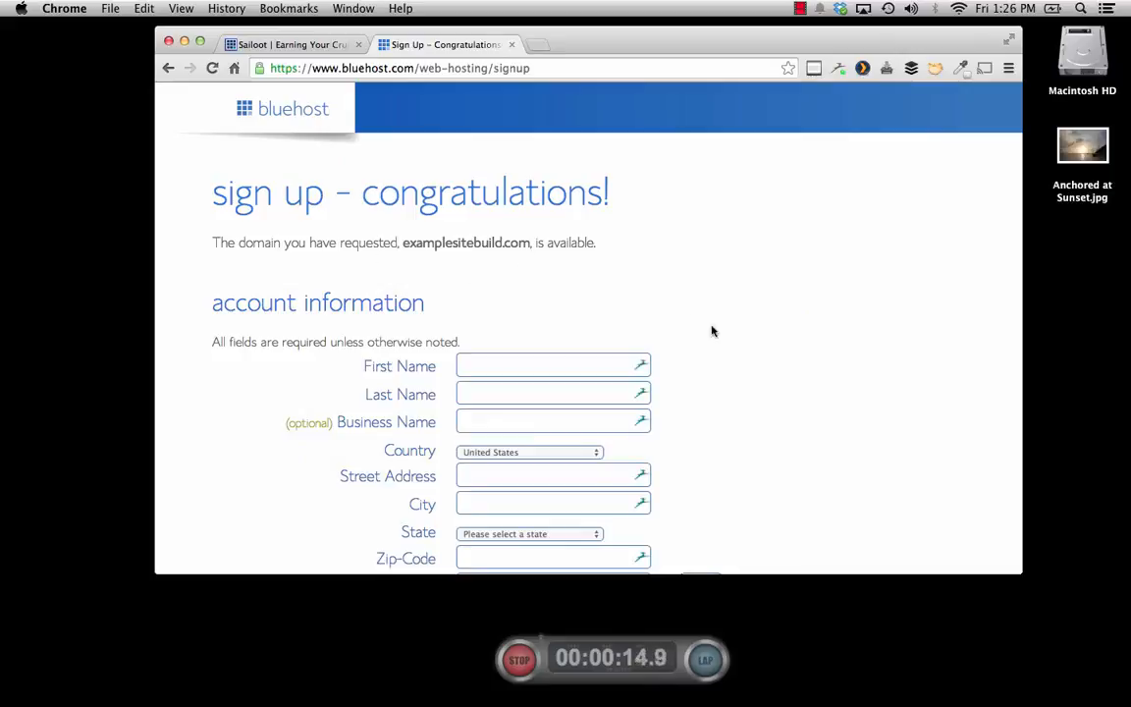
Step: Review the account plan choices and keep the 36 Month $4.95/mo. plan
{"action": "scroll", "coordinate": [701, 408], "scroll_direction": "down", "scroll_amount": 5}
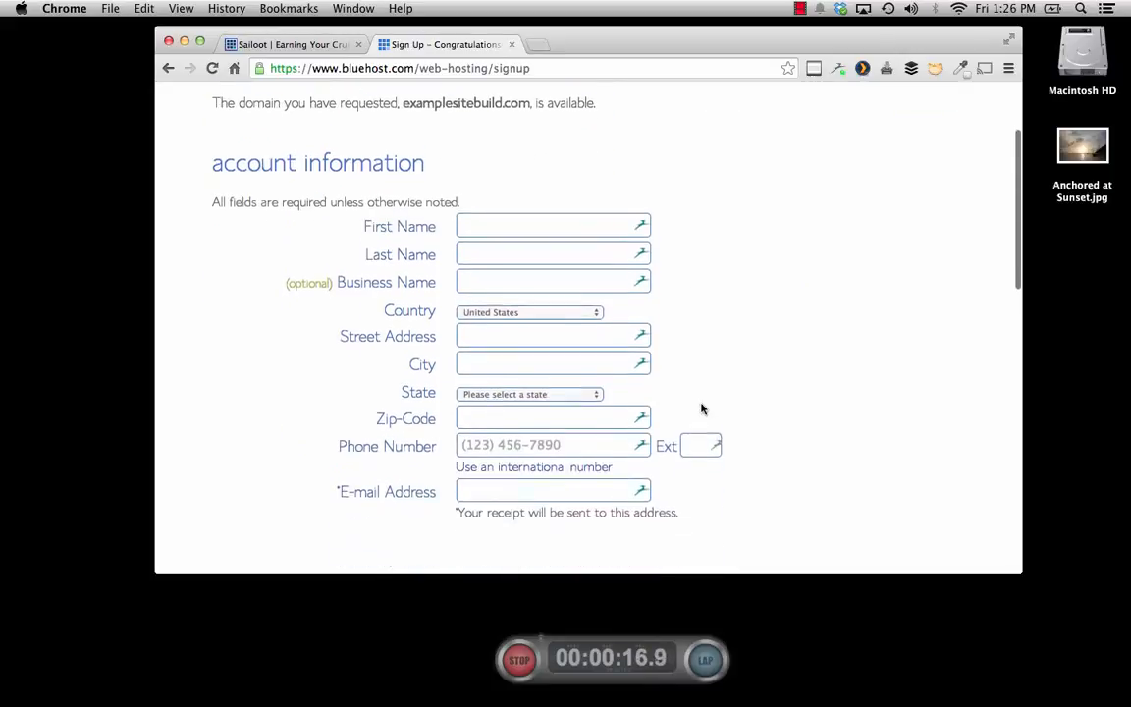
{"action": "scroll", "coordinate": [701, 403], "scroll_direction": "up", "scroll_amount": 1}
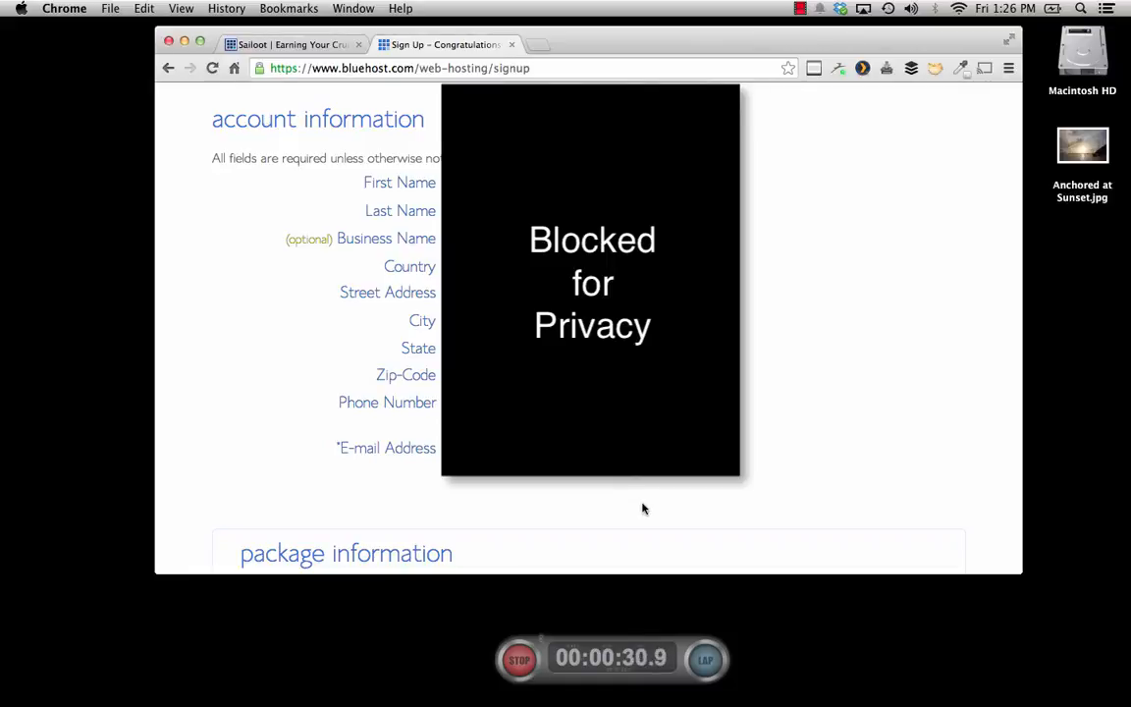
{"action": "scroll", "coordinate": [643, 509], "scroll_direction": "down", "scroll_amount": 10}
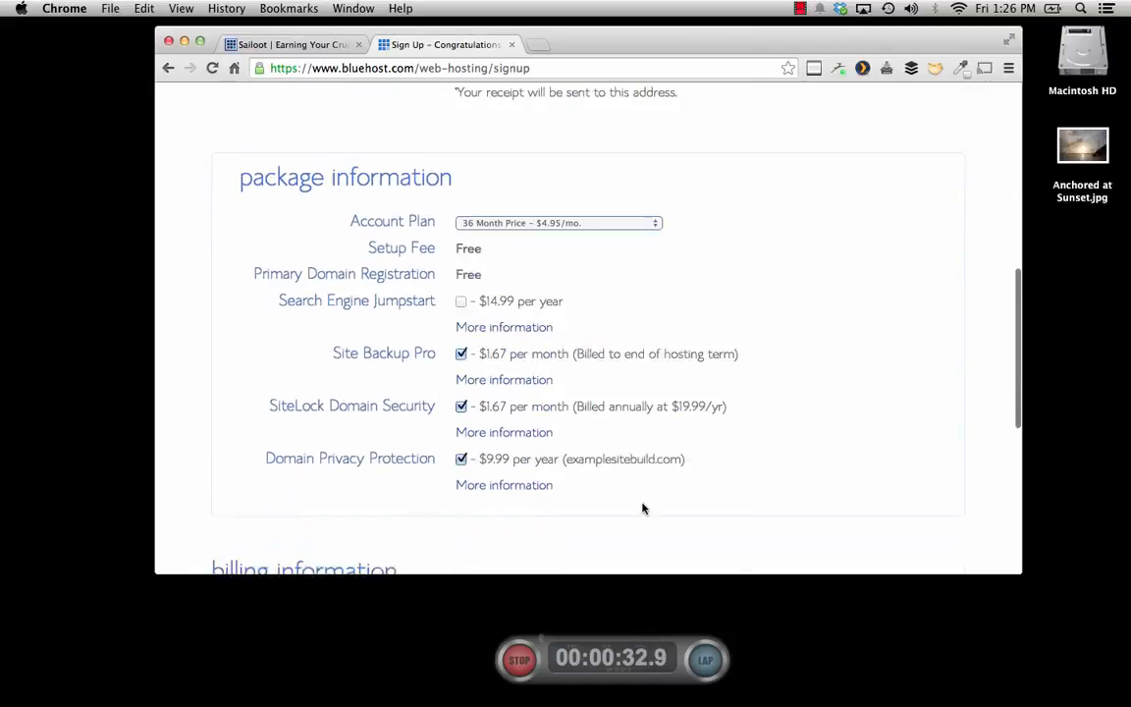
{"action": "scroll", "coordinate": [643, 509], "scroll_direction": "up", "scroll_amount": 1}
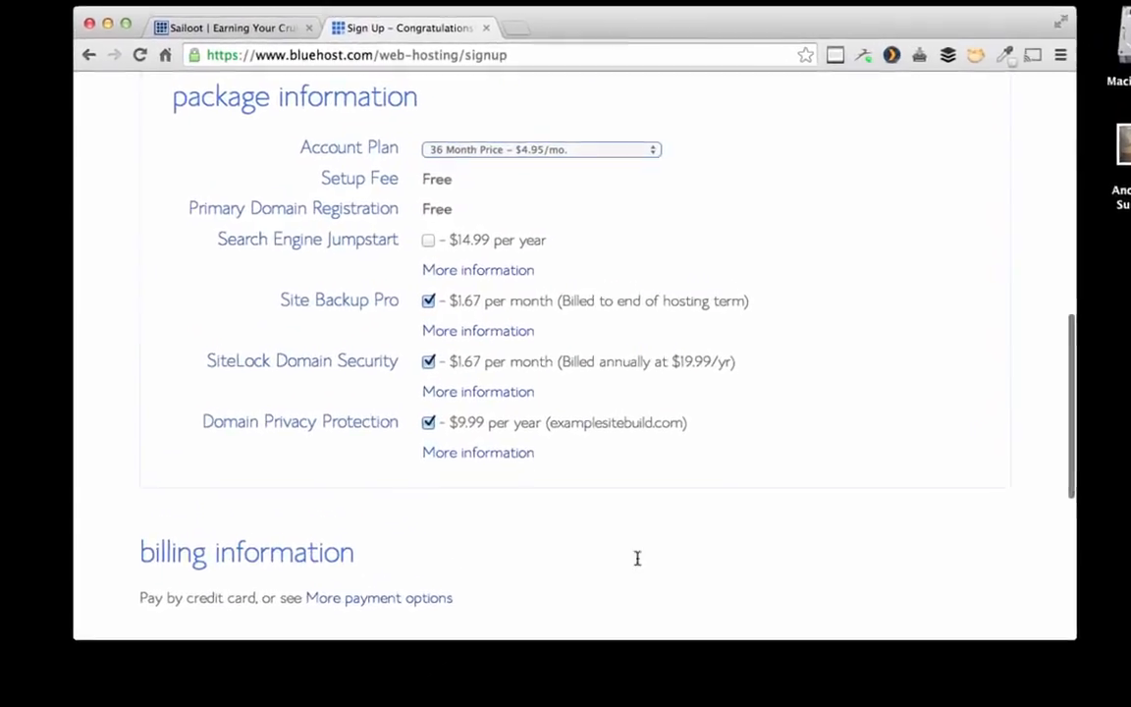
{"action": "left_click", "coordinate": [652, 151]}
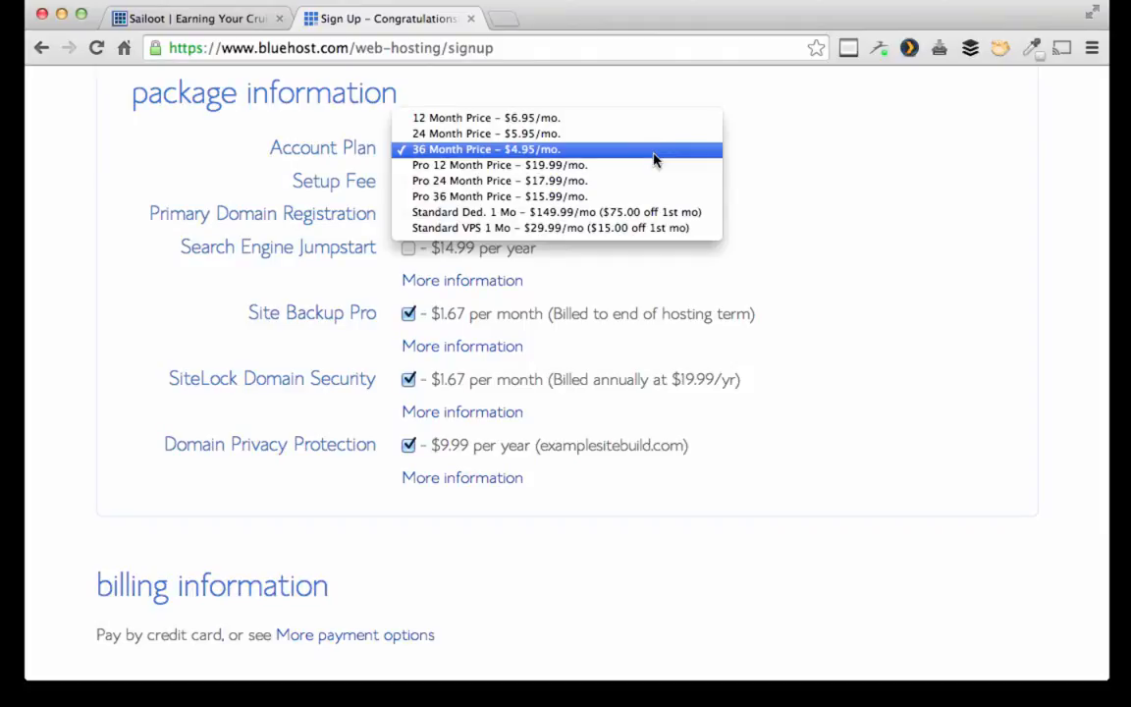
{"action": "left_click", "coordinate": [581, 151]}
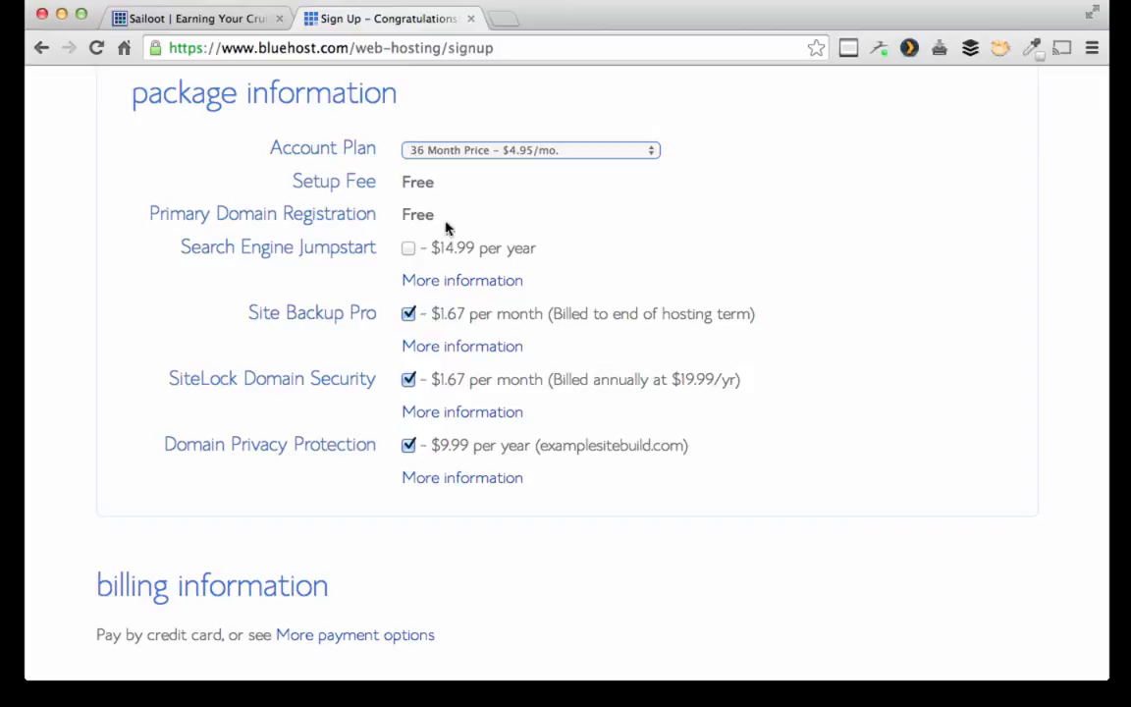
Step: Untick Site Backup Pro and SiteLock Domain Security, leaving only Domain Privacy Protection
{"action": "left_click", "coordinate": [409, 313]}
{"action": "left_click", "coordinate": [409, 380]}
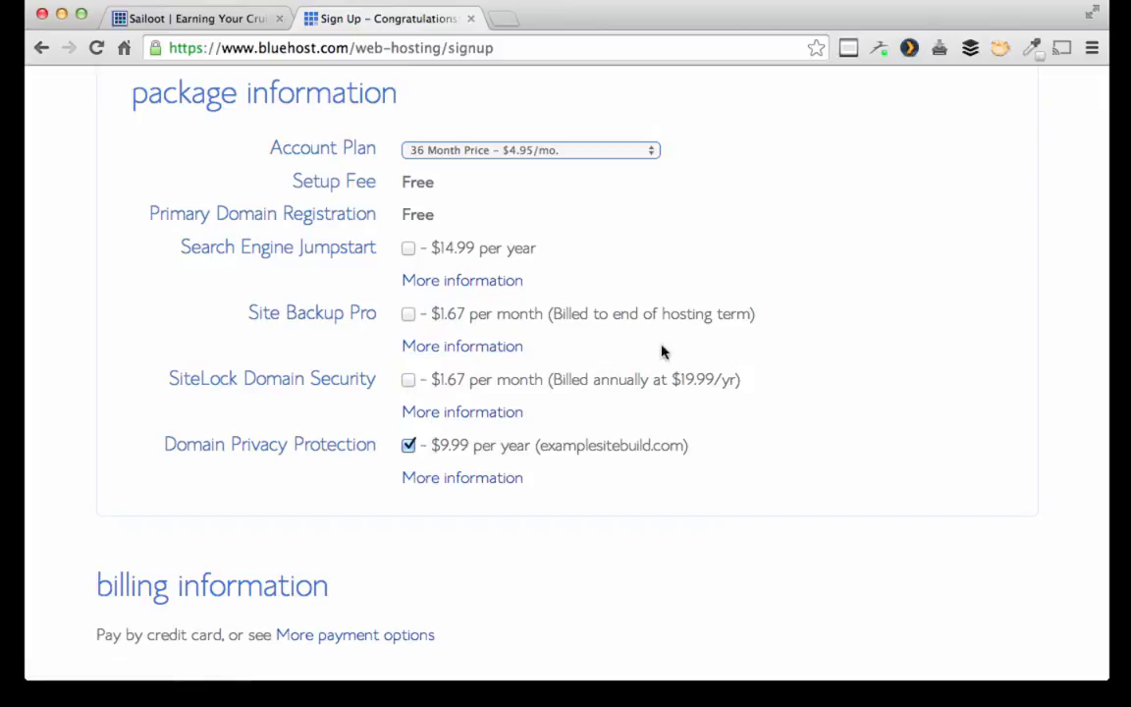
{"action": "left_click", "coordinate": [408, 313]}
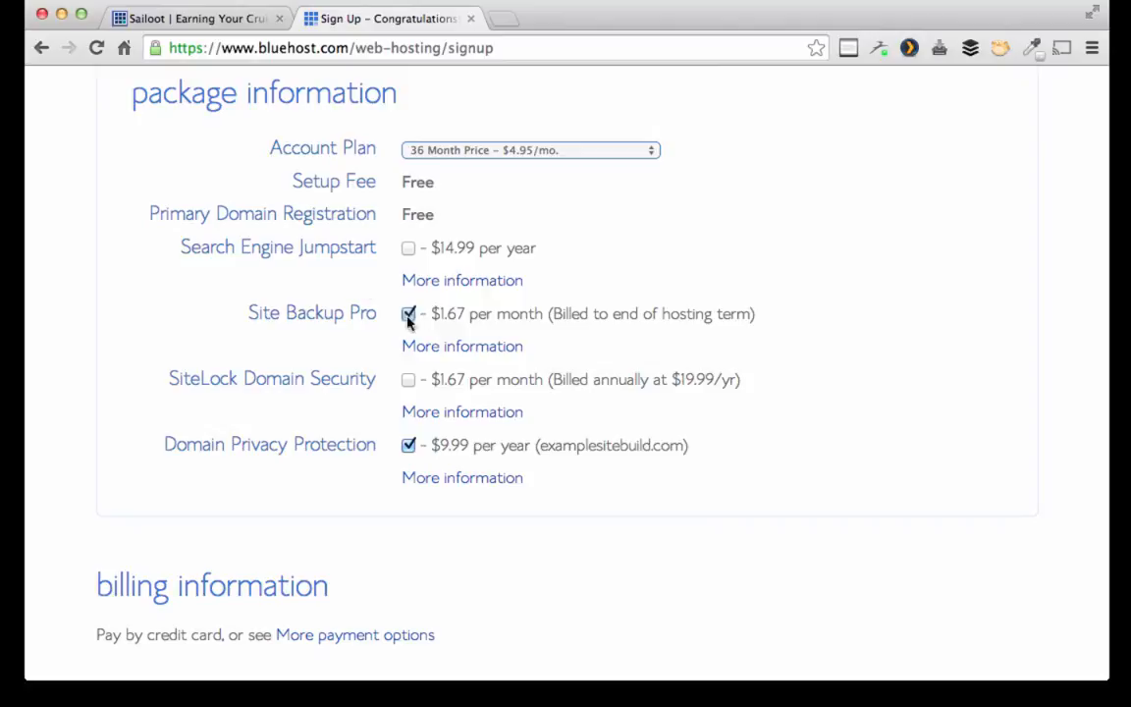
{"action": "left_click", "coordinate": [410, 379]}
{"action": "left_click", "coordinate": [408, 380]}
{"action": "left_click", "coordinate": [409, 314]}
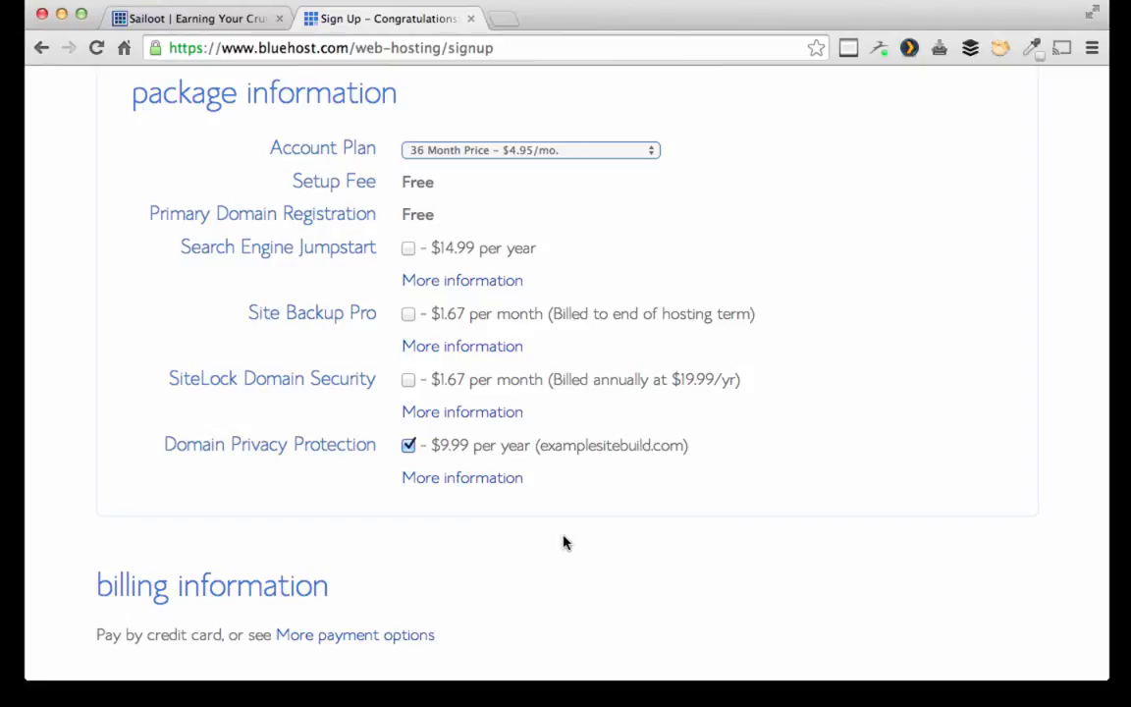
Step: Dismiss the password manager prompt and submit the billing details with terms accepted
{"action": "scroll", "coordinate": [563, 542], "scroll_direction": "down", "scroll_amount": 5}
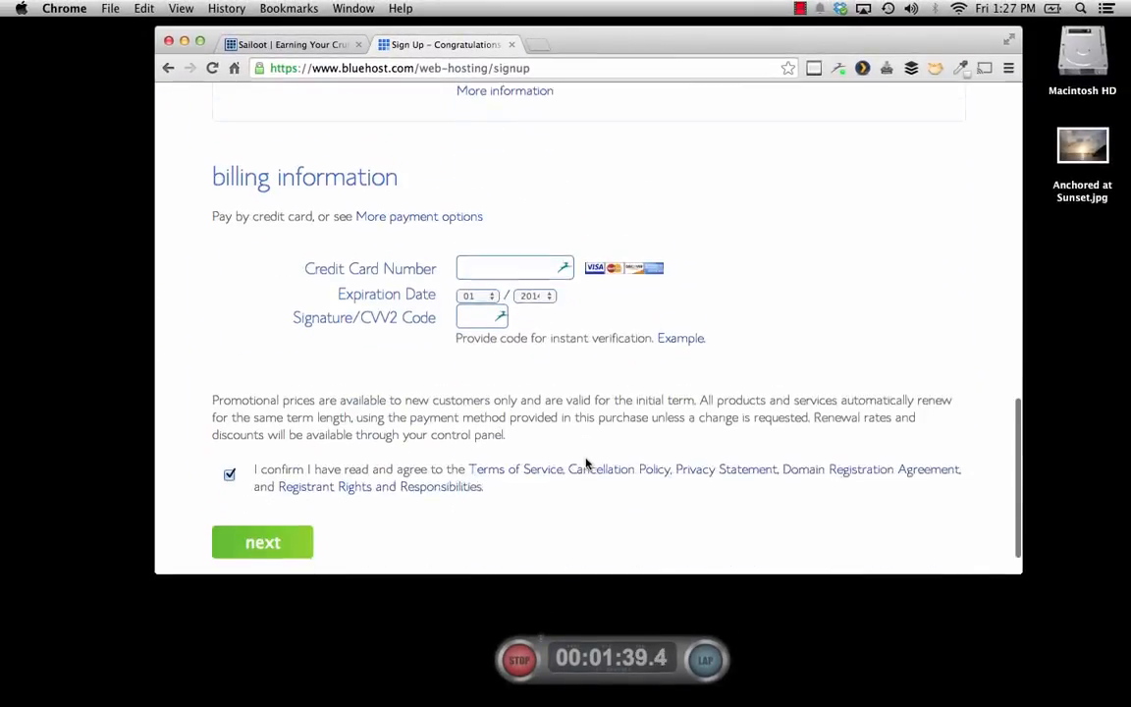
{"action": "scroll", "coordinate": [586, 464], "scroll_direction": "down", "scroll_amount": 1}
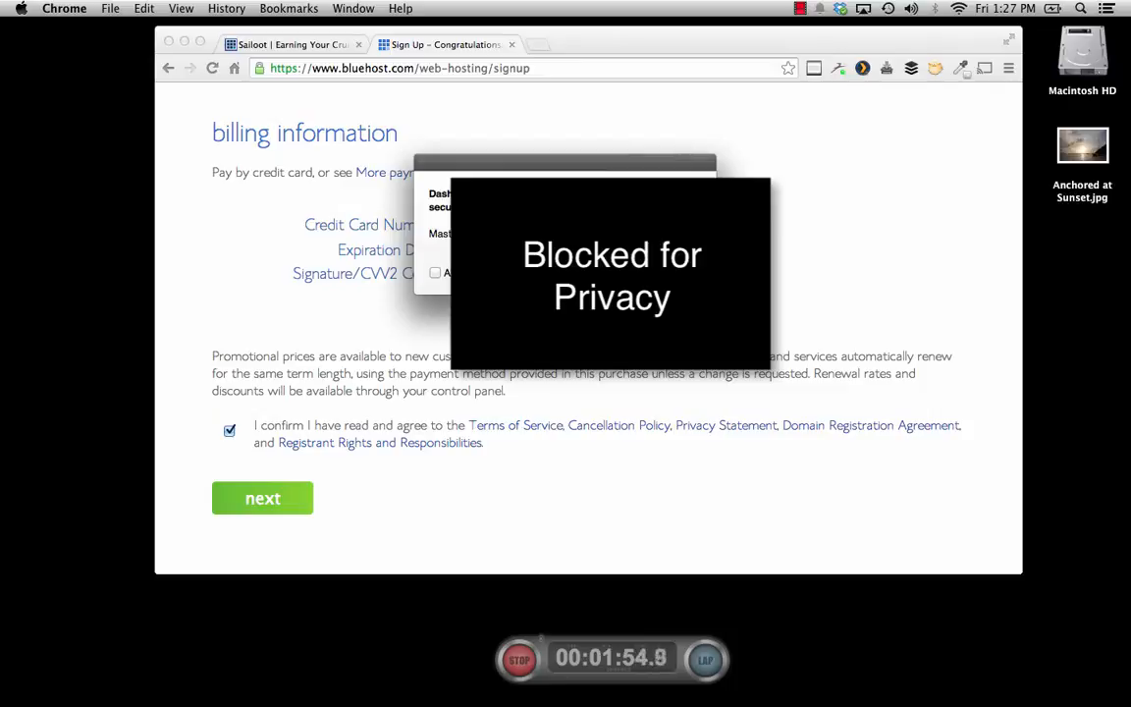
{"action": "key", "text": "Return"}
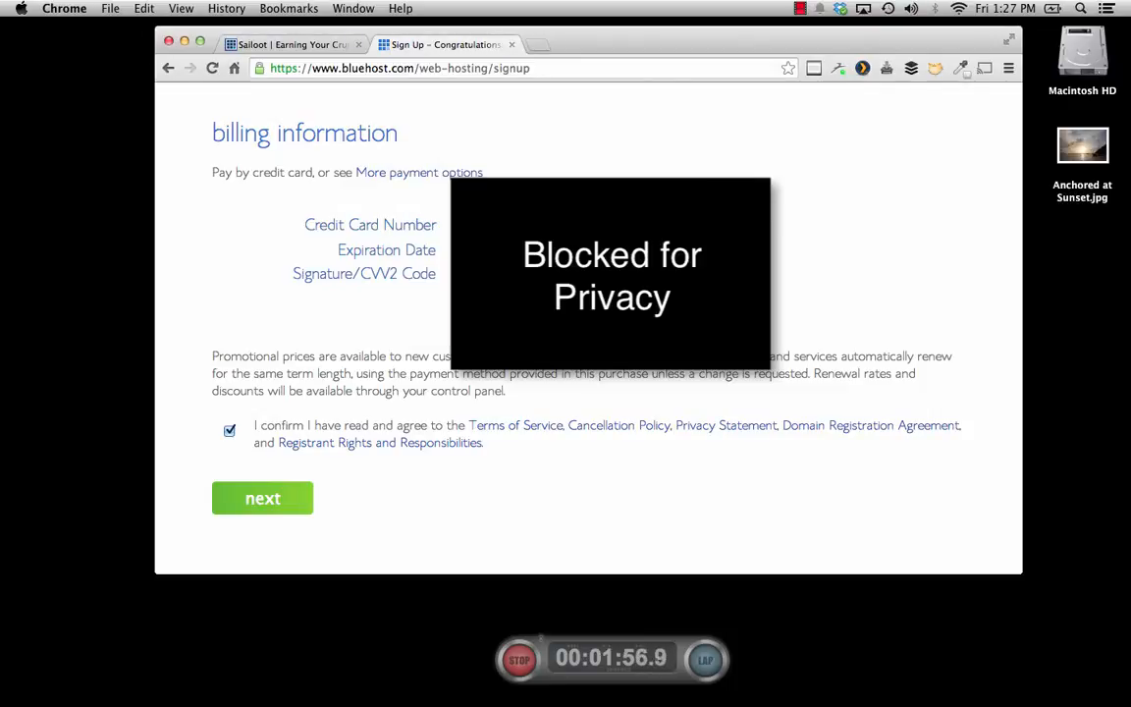
{"action": "left_click", "coordinate": [293, 498]}
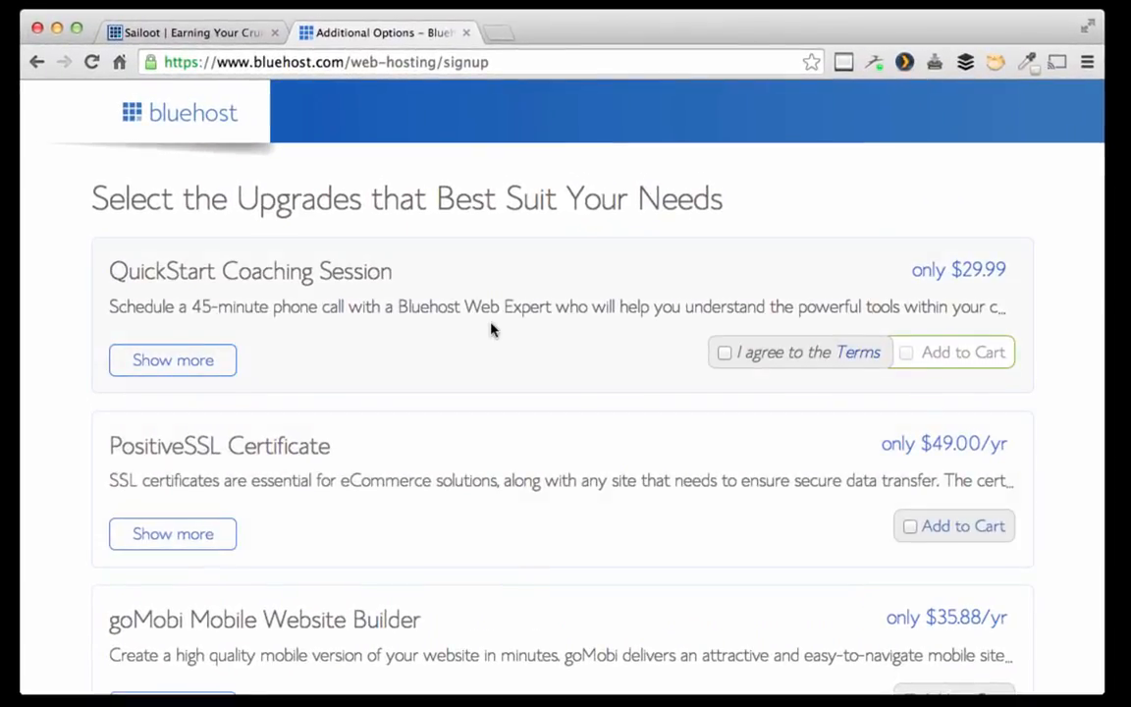
Step: Finish sign-up without adding any of the optional upgrades
{"action": "scroll", "coordinate": [492, 330], "scroll_direction": "down", "scroll_amount": 10}
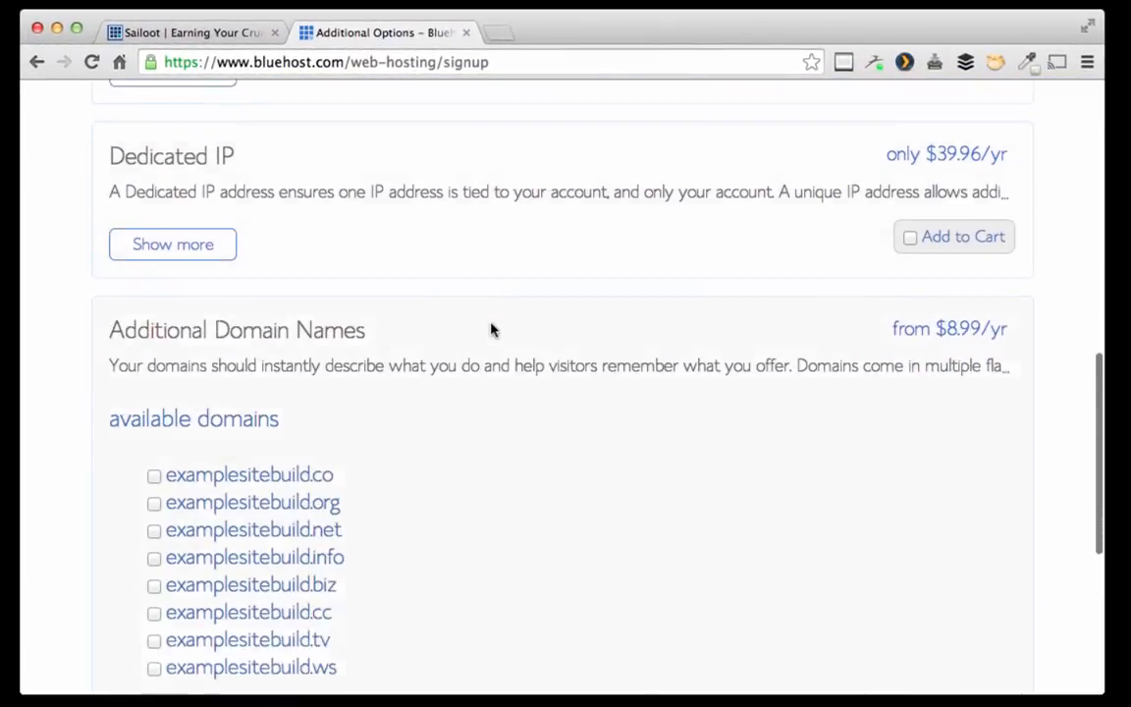
{"action": "scroll", "coordinate": [492, 330], "scroll_direction": "down", "scroll_amount": 5}
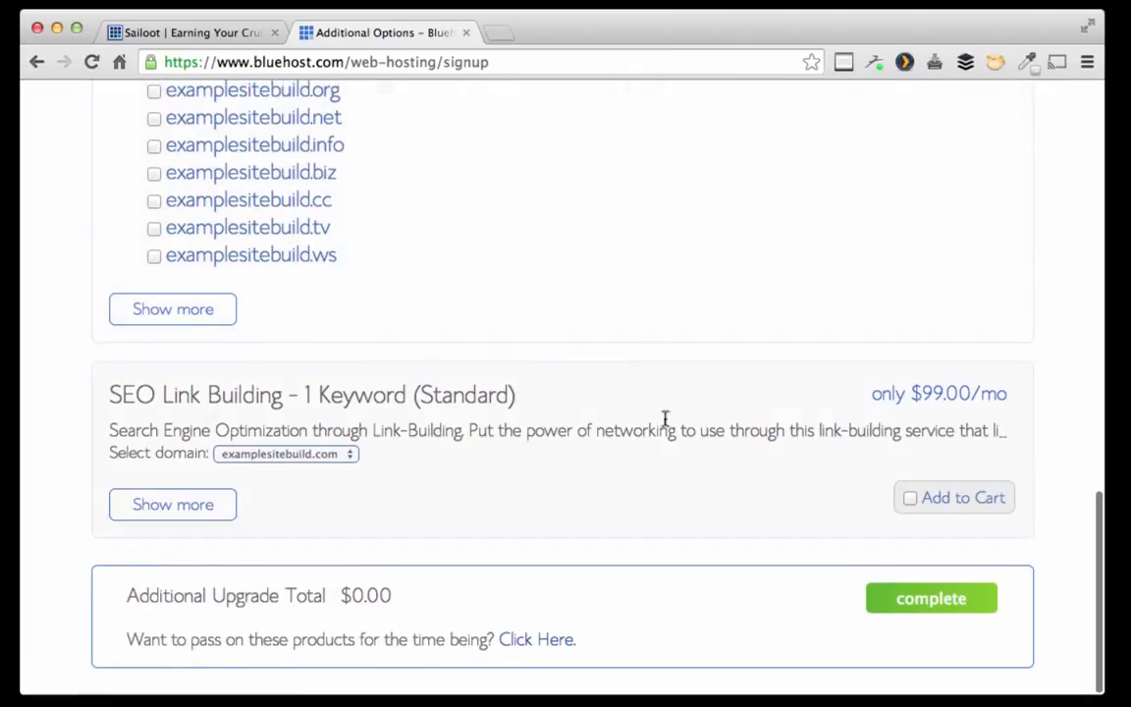
{"action": "left_click", "coordinate": [911, 611]}
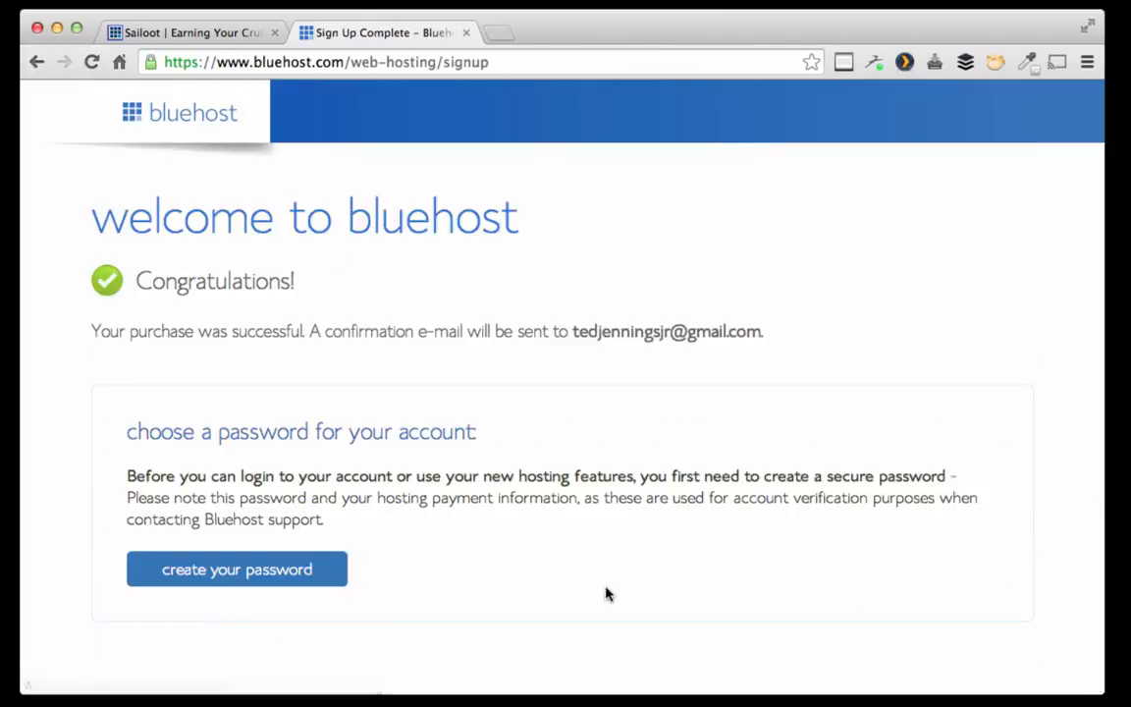
Step: Create the new main account password, entering it in both password fields
{"action": "left_click", "coordinate": [265, 578]}
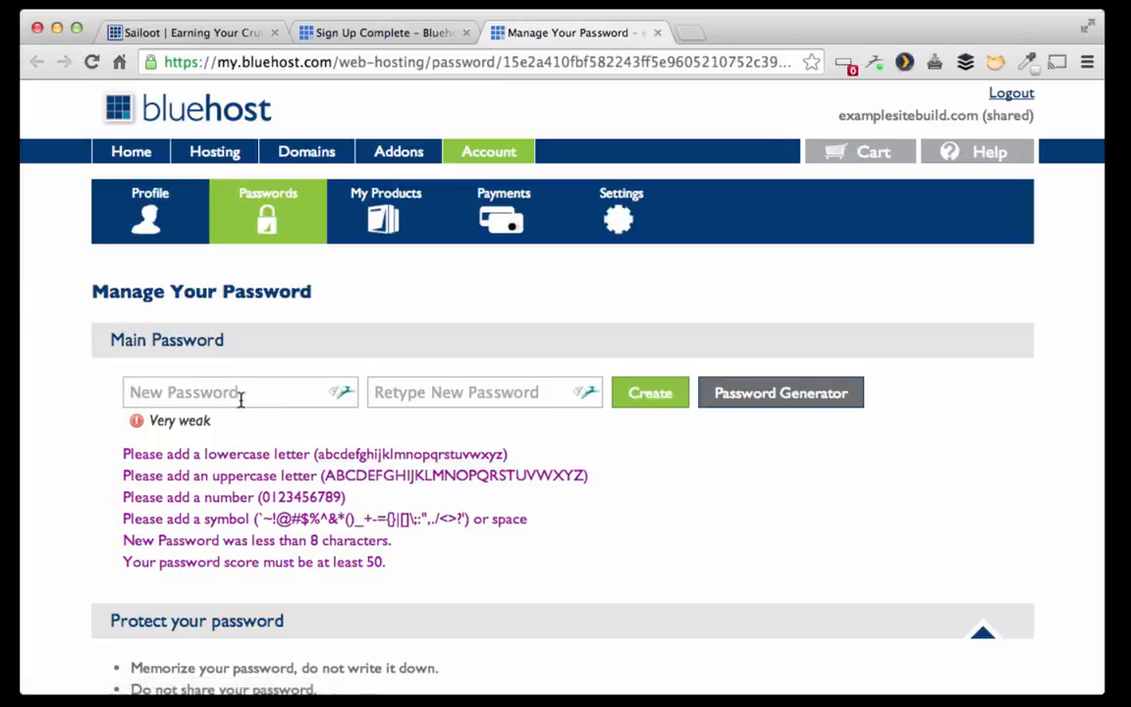
{"action": "type", "text": "••••••••"}
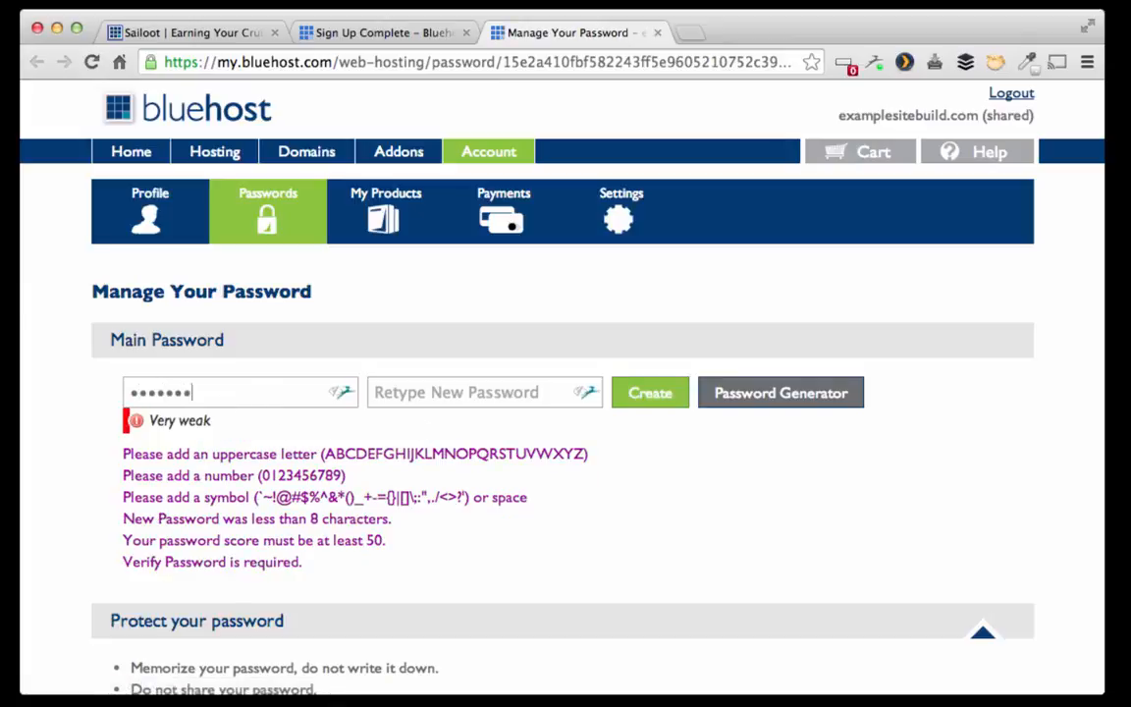
{"action": "type", "text": "••••"}
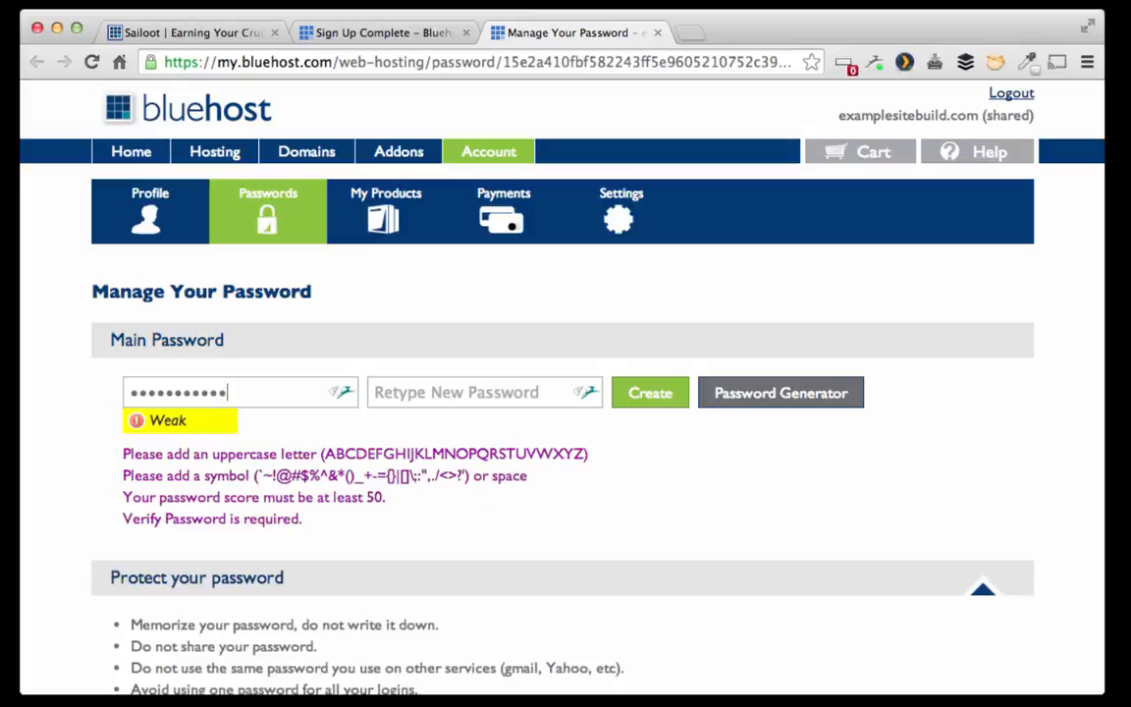
{"action": "type", "text": "•"}
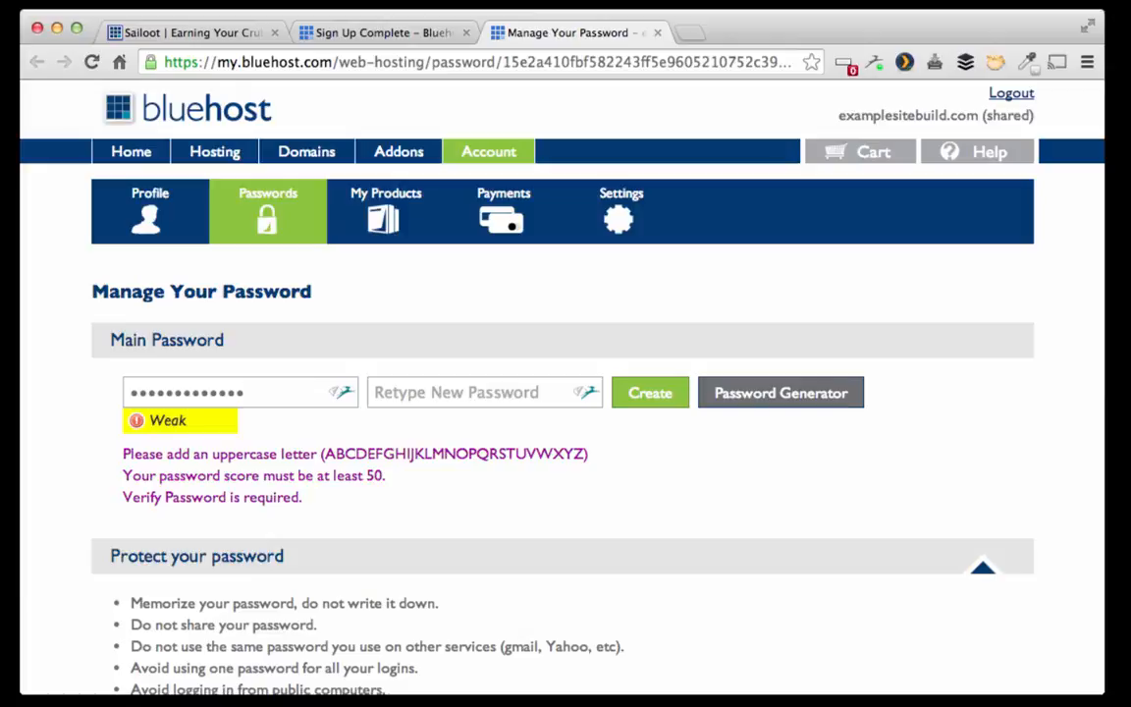
{"action": "type", "text": "•"}
{"action": "key", "text": "Tab"}
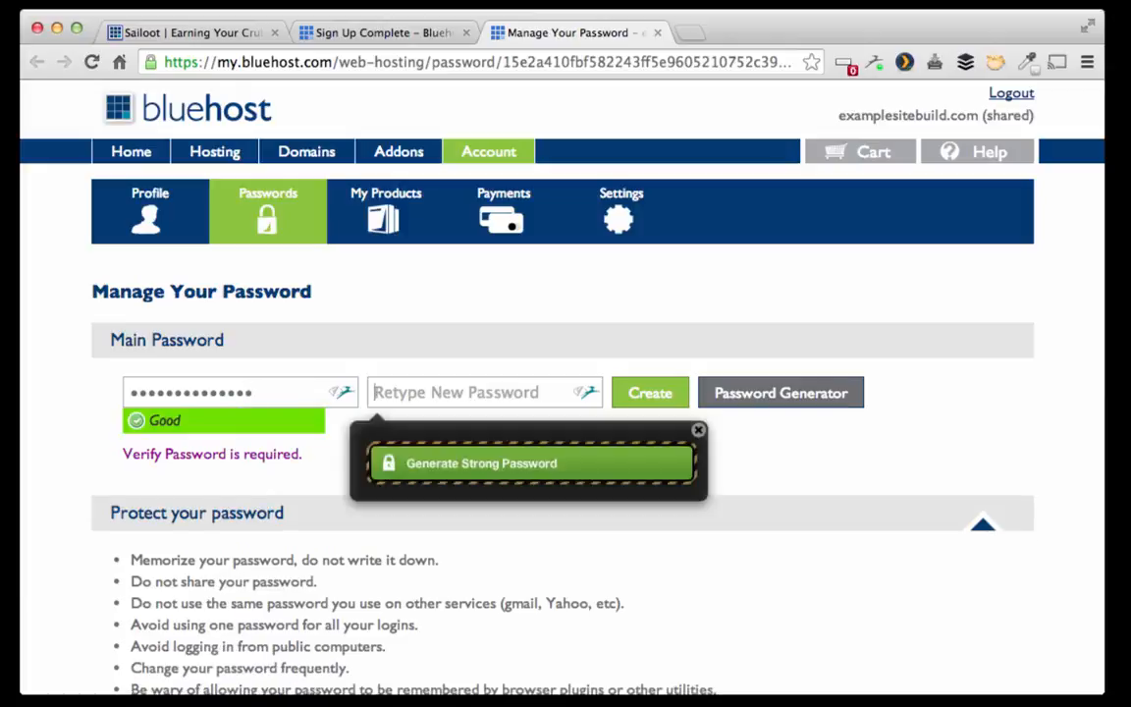
{"action": "type", "text": "••••••••••"}
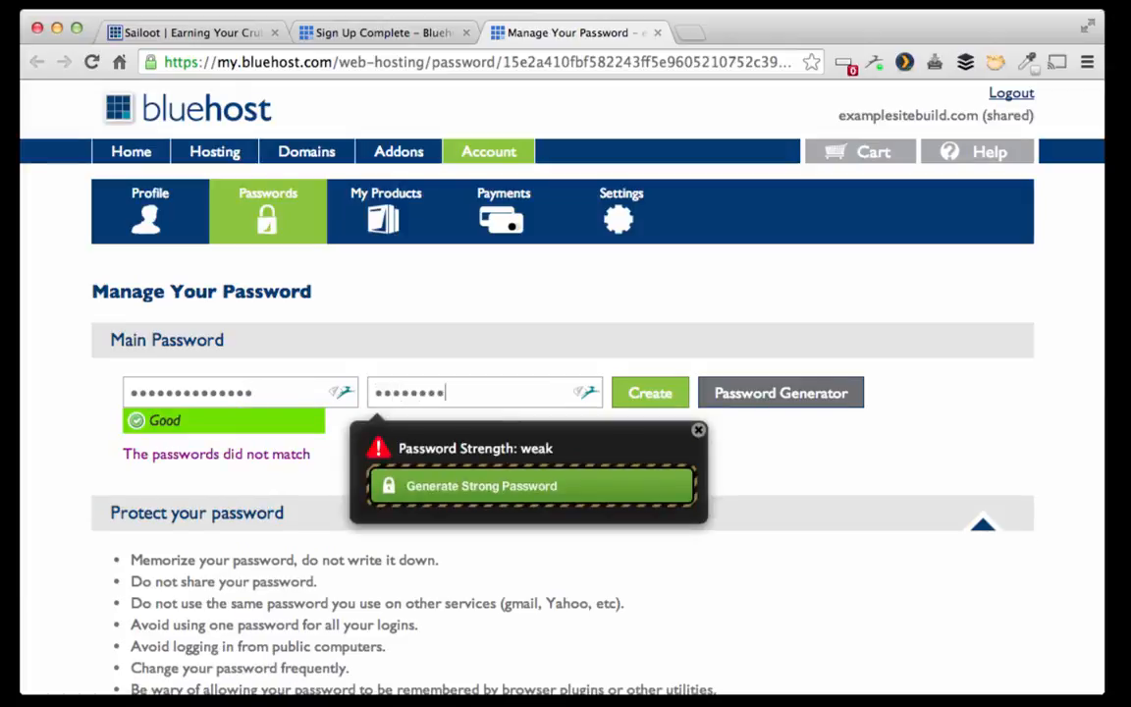
{"action": "type", "text": "••"}
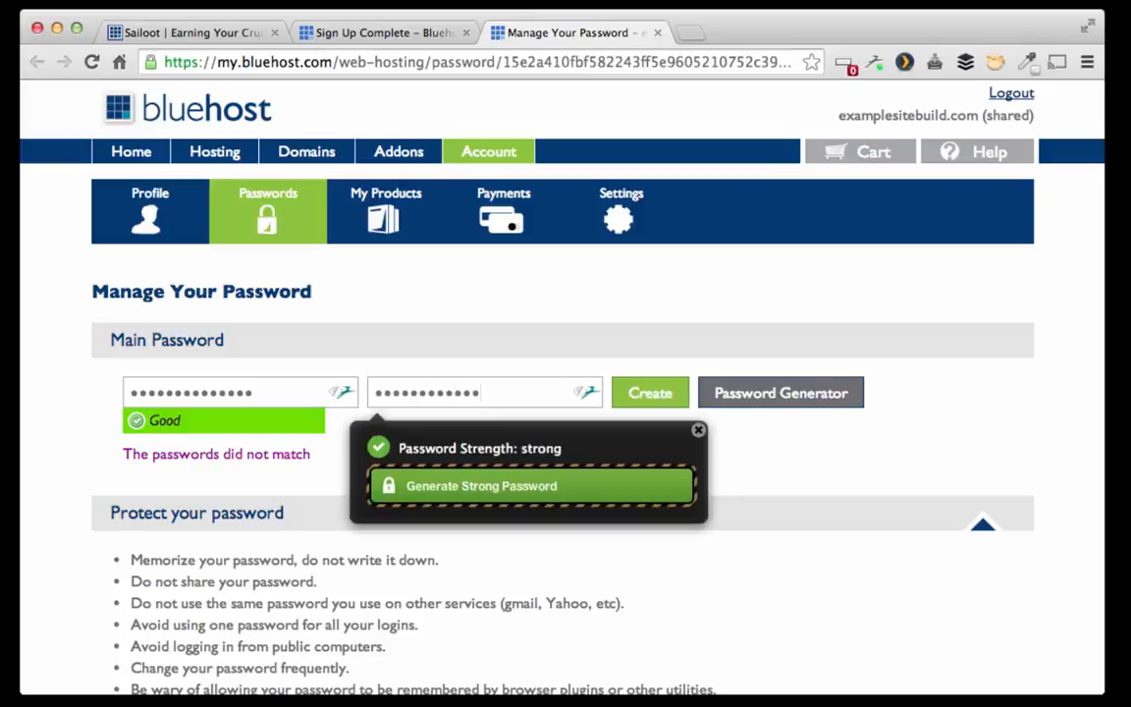
{"action": "type", "text": "•"}
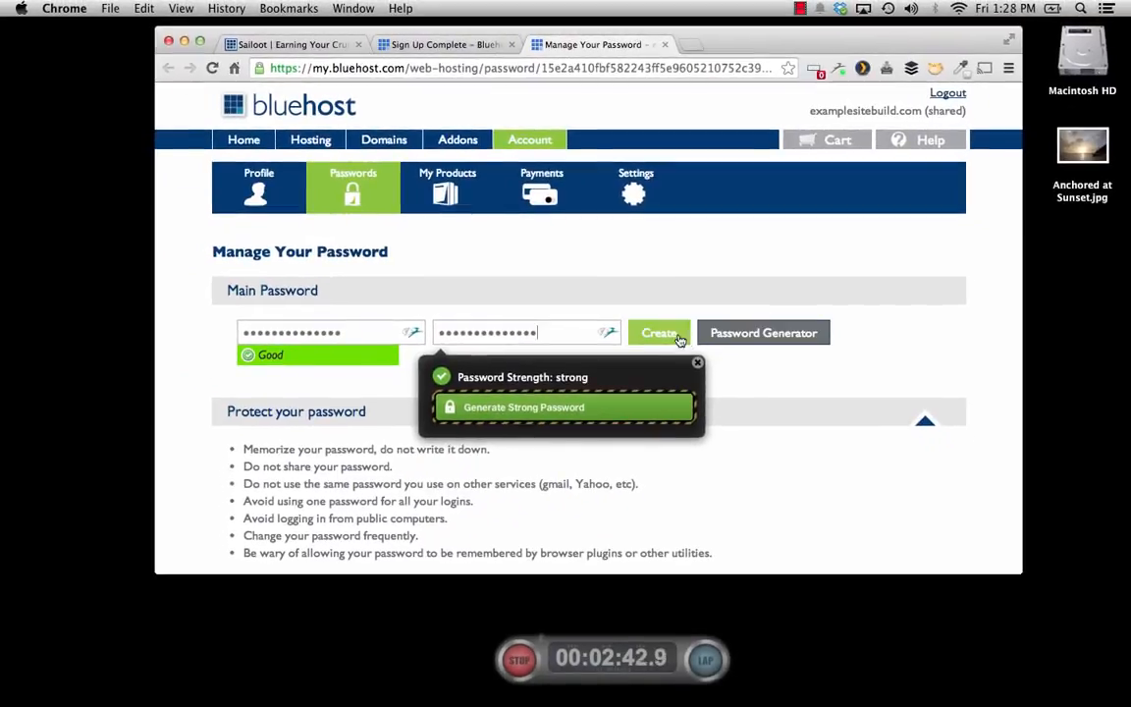
{"action": "left_click", "coordinate": [678, 339]}
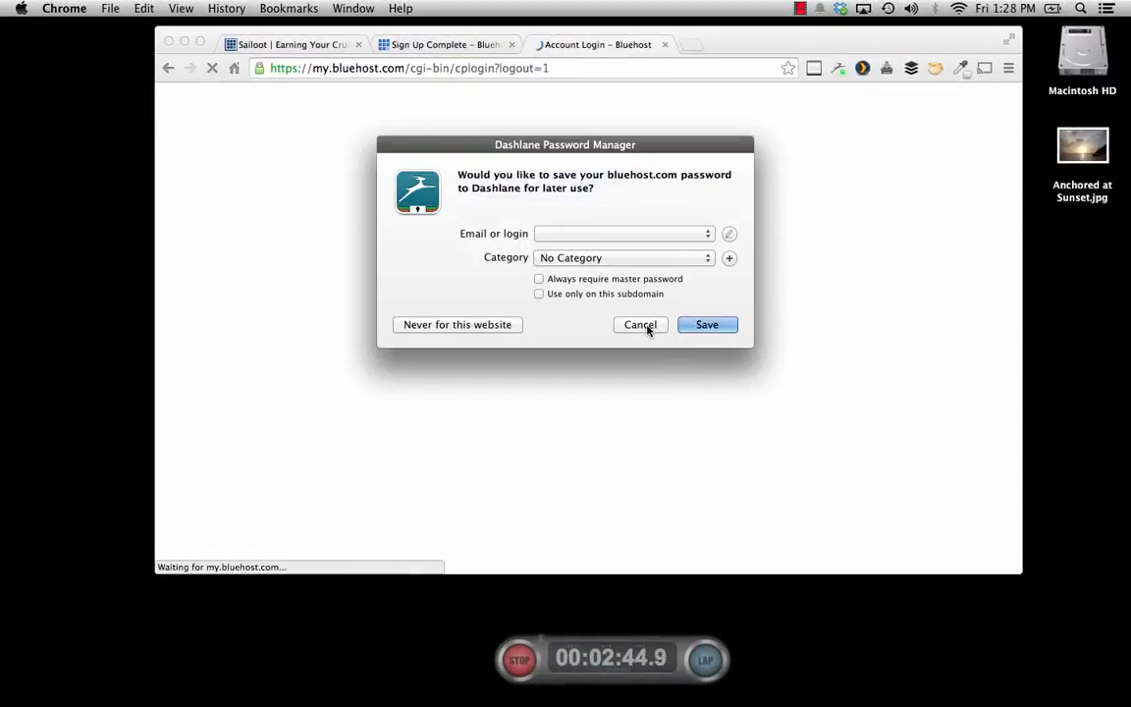
Step: Log into Bluehost hosting as examplesitebuild.com with the new password, declining password saving
{"action": "left_click", "coordinate": [643, 325]}
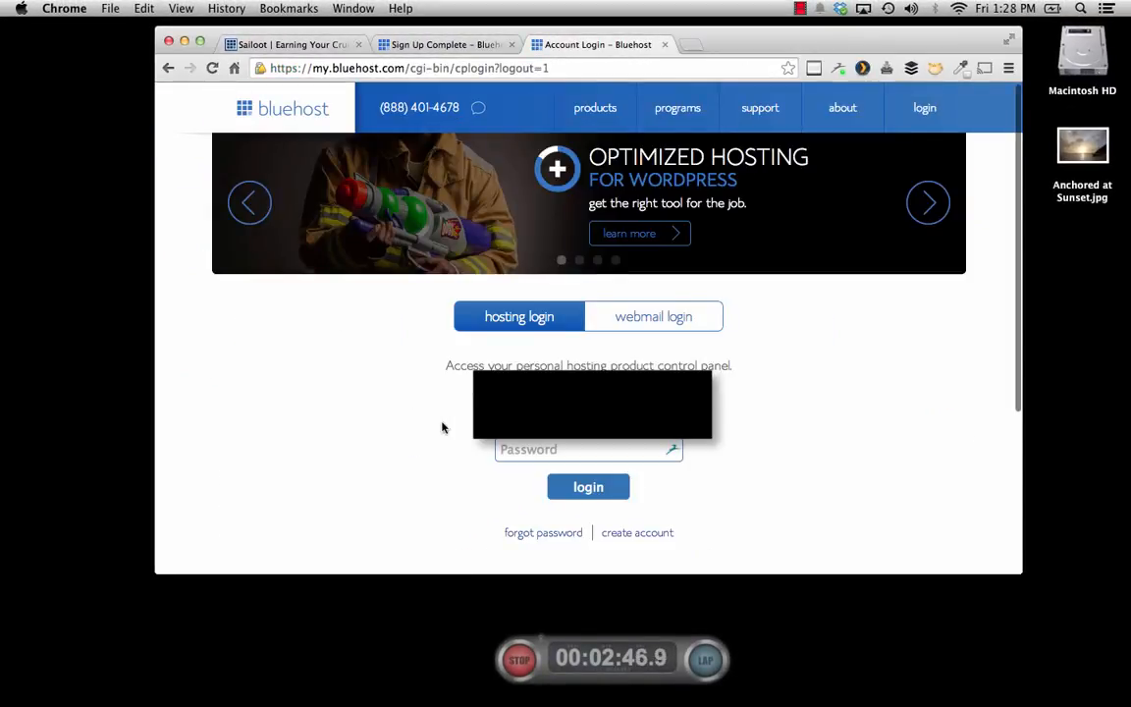
{"action": "left_click", "coordinate": [589, 414]}
{"action": "left_click_drag", "start_coordinate": [619, 413], "coordinate": [482, 390]}
{"action": "key", "text": "BackSpace"}
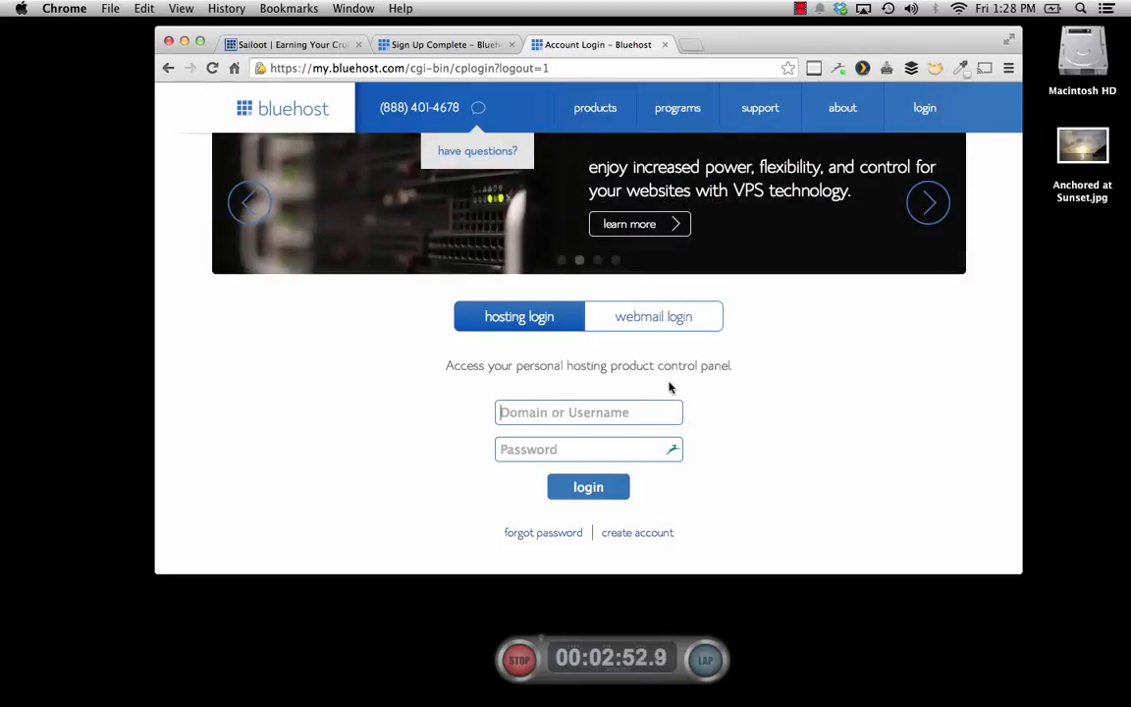
{"action": "type", "text": "example"}
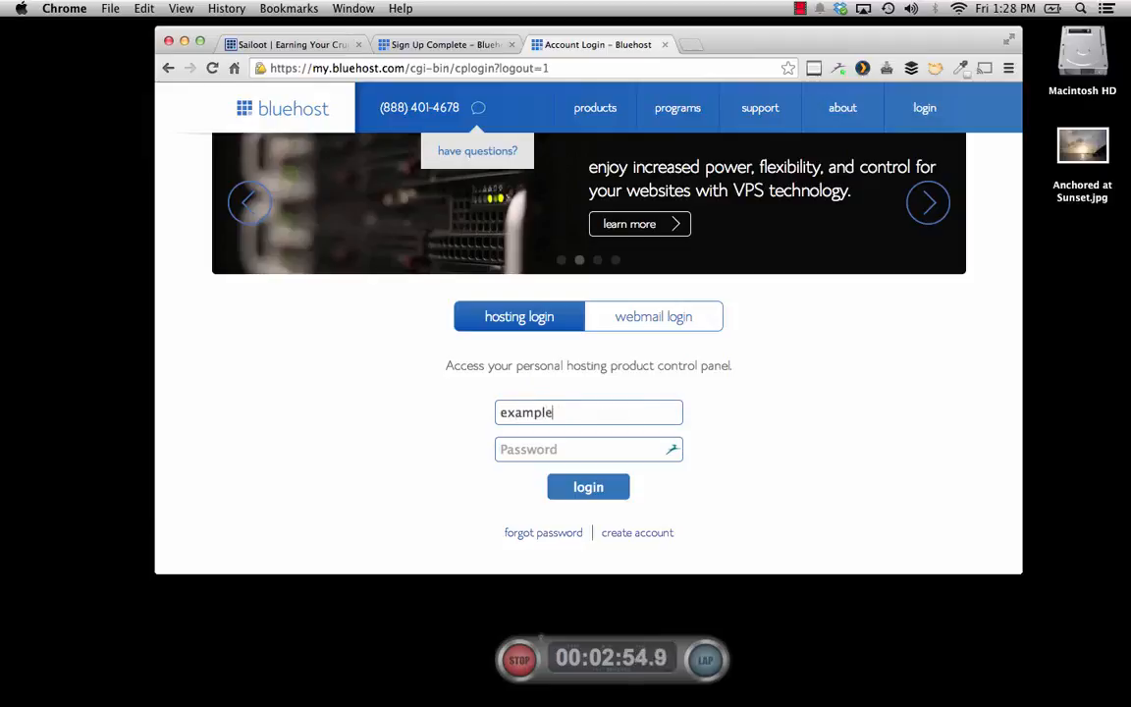
{"action": "type", "text": "sitebuild.co"}
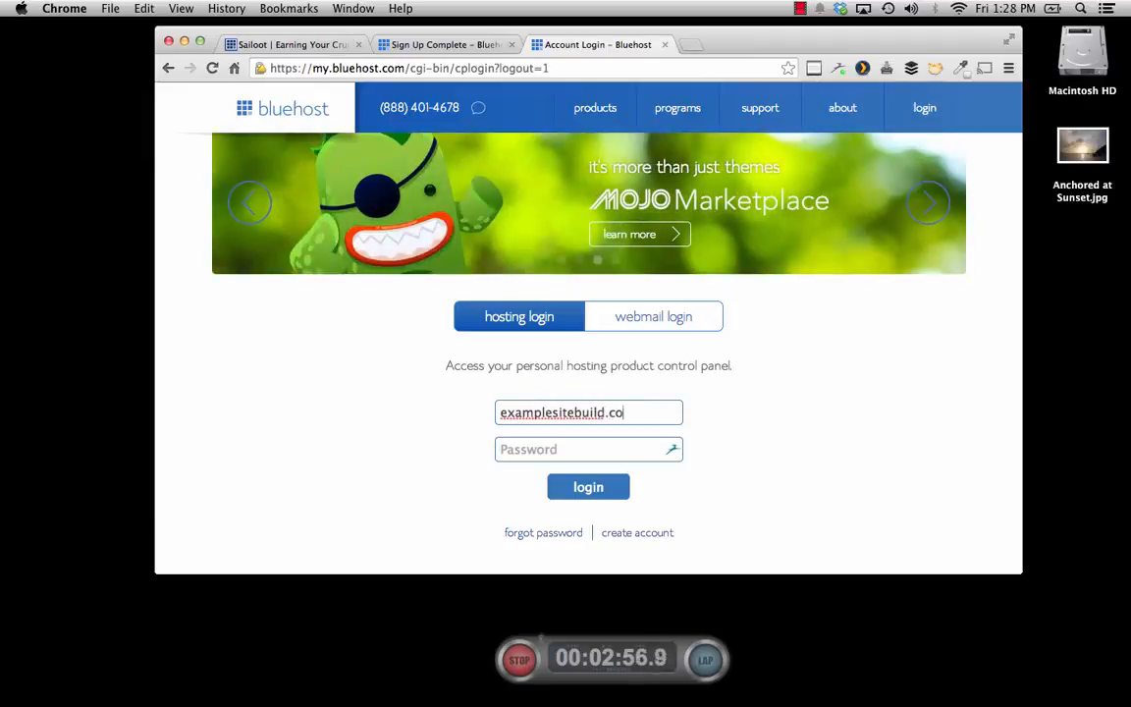
{"action": "type", "text": "m"}
{"action": "key", "text": "Tab"}
{"action": "type", "text": "*****"}
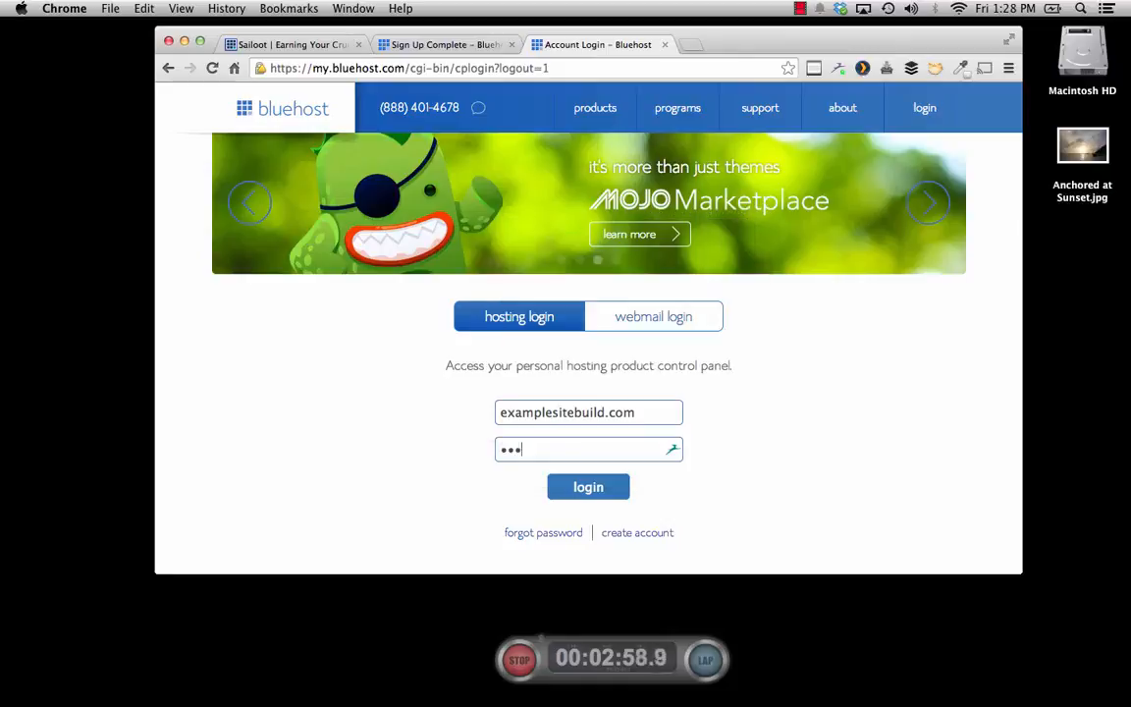
{"action": "type", "text": "******"}
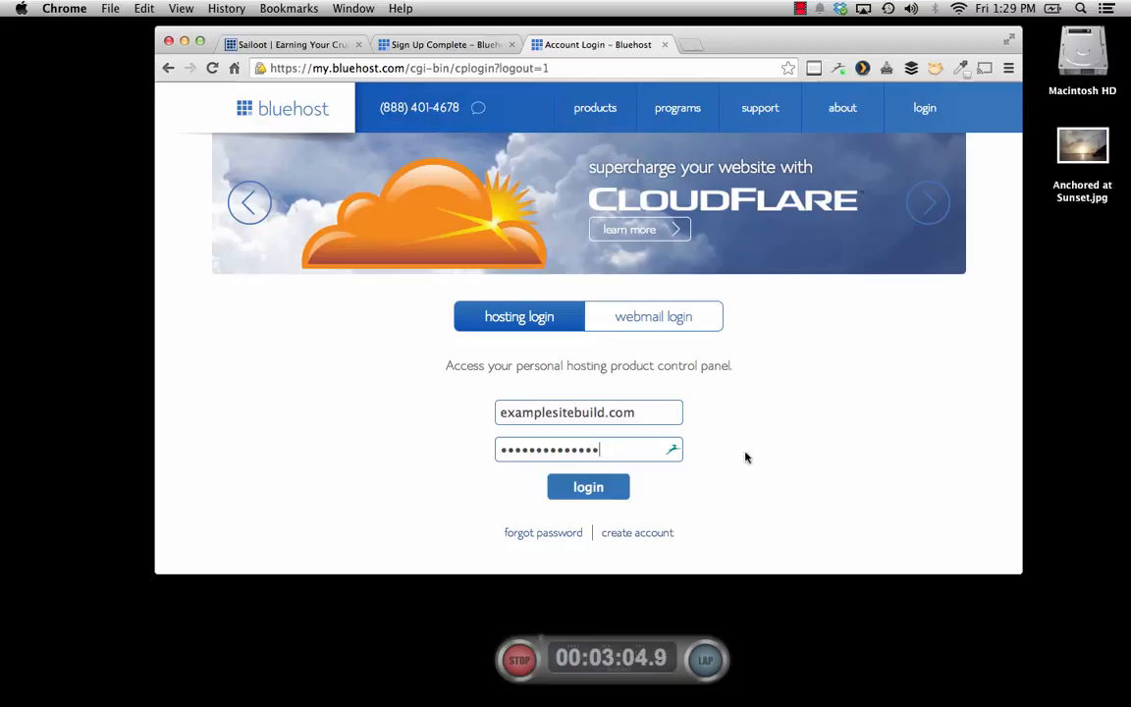
{"action": "key", "text": "Return"}
{"action": "left_click", "coordinate": [640, 324]}
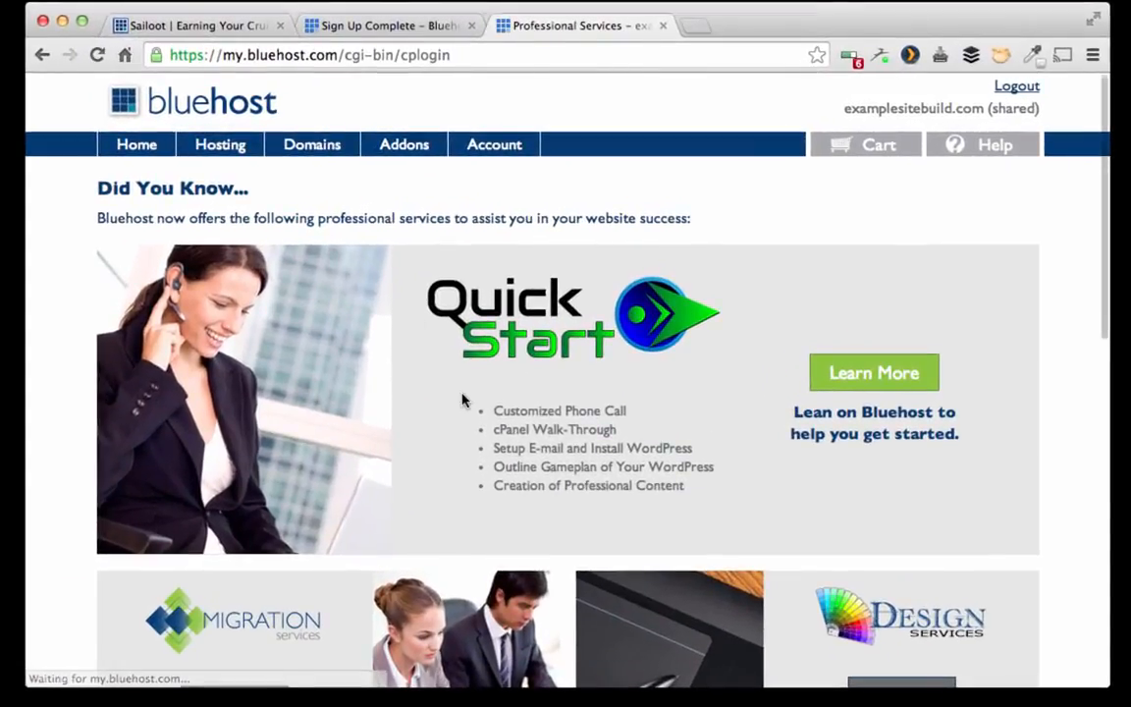
Step: In the Hosting section, let the hosting password re-sync, then open the cPanel dashboard
{"action": "scroll", "coordinate": [461, 397], "scroll_direction": "down", "scroll_amount": 5}
{"action": "scroll", "coordinate": [463, 400], "scroll_direction": "up", "scroll_amount": 5}
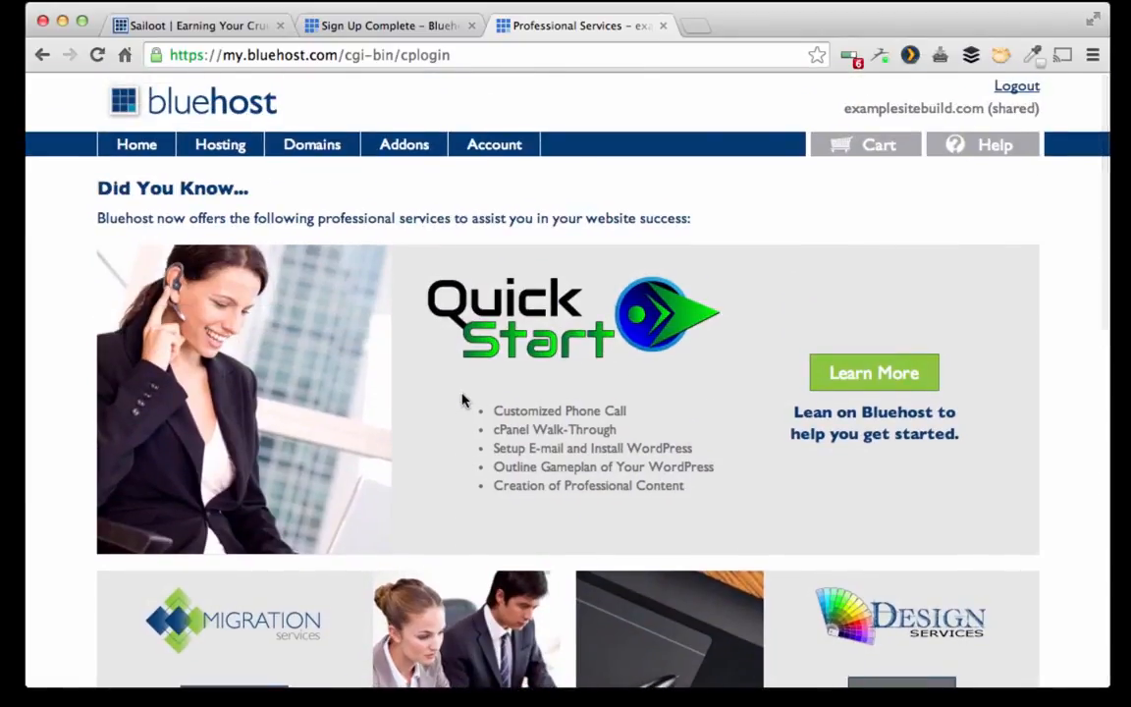
{"action": "left_click", "coordinate": [209, 155]}
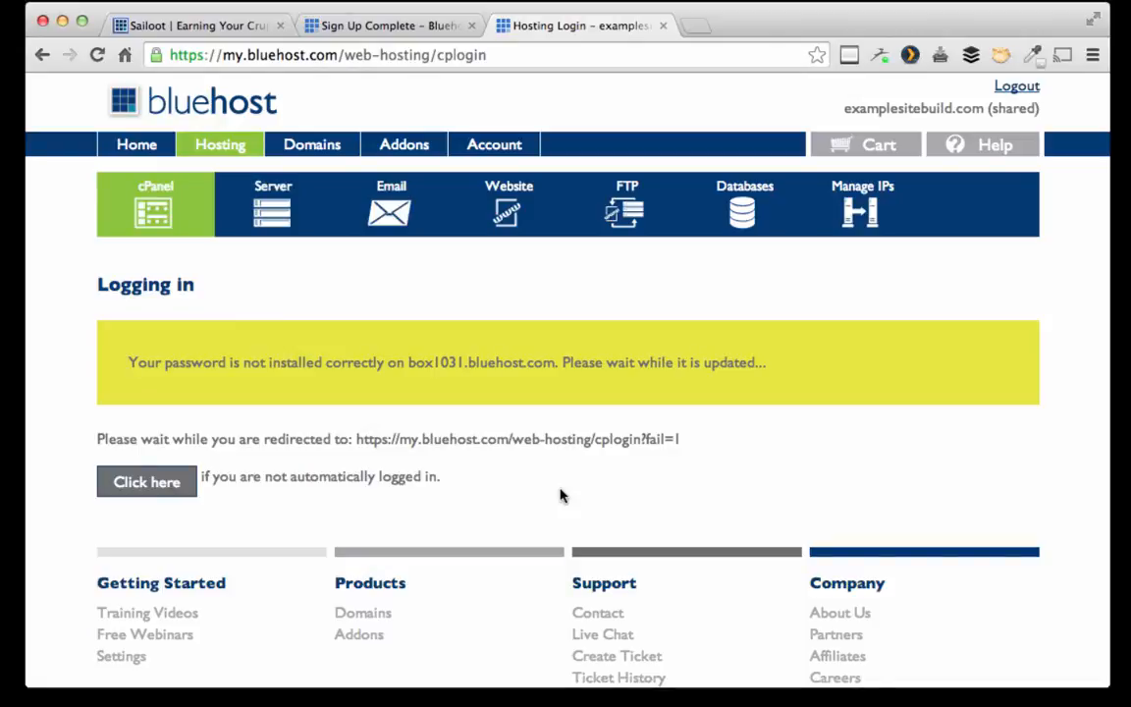
{"action": "left_click", "coordinate": [146, 485]}
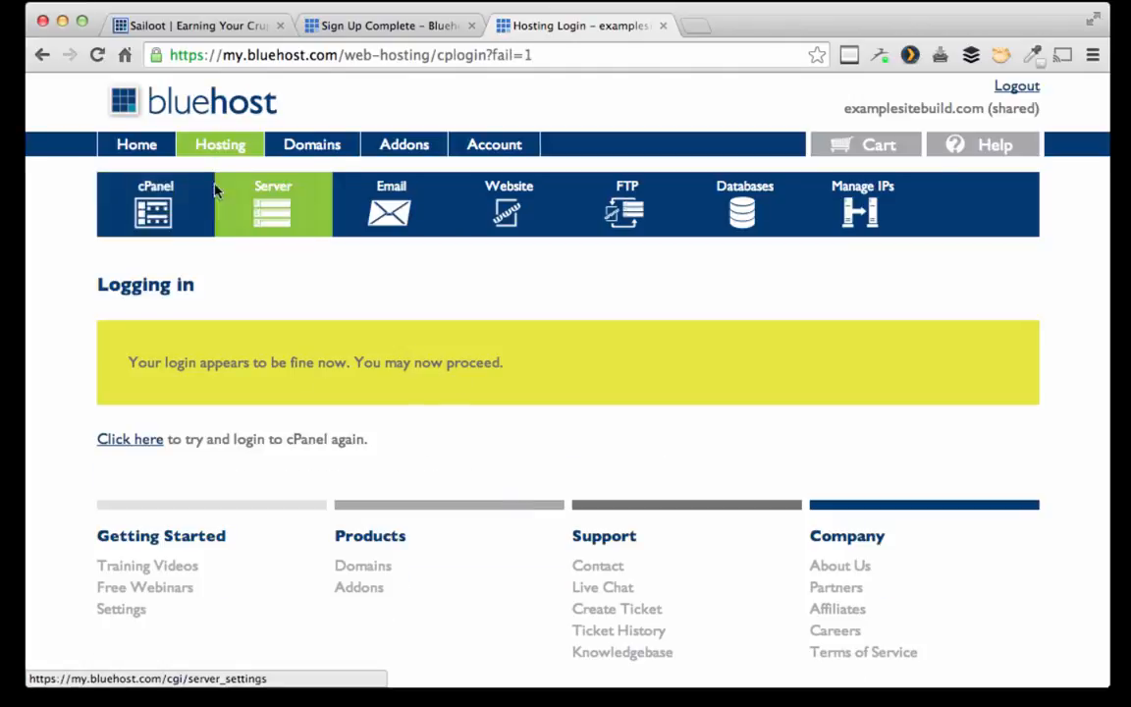
{"action": "left_click", "coordinate": [173, 206]}
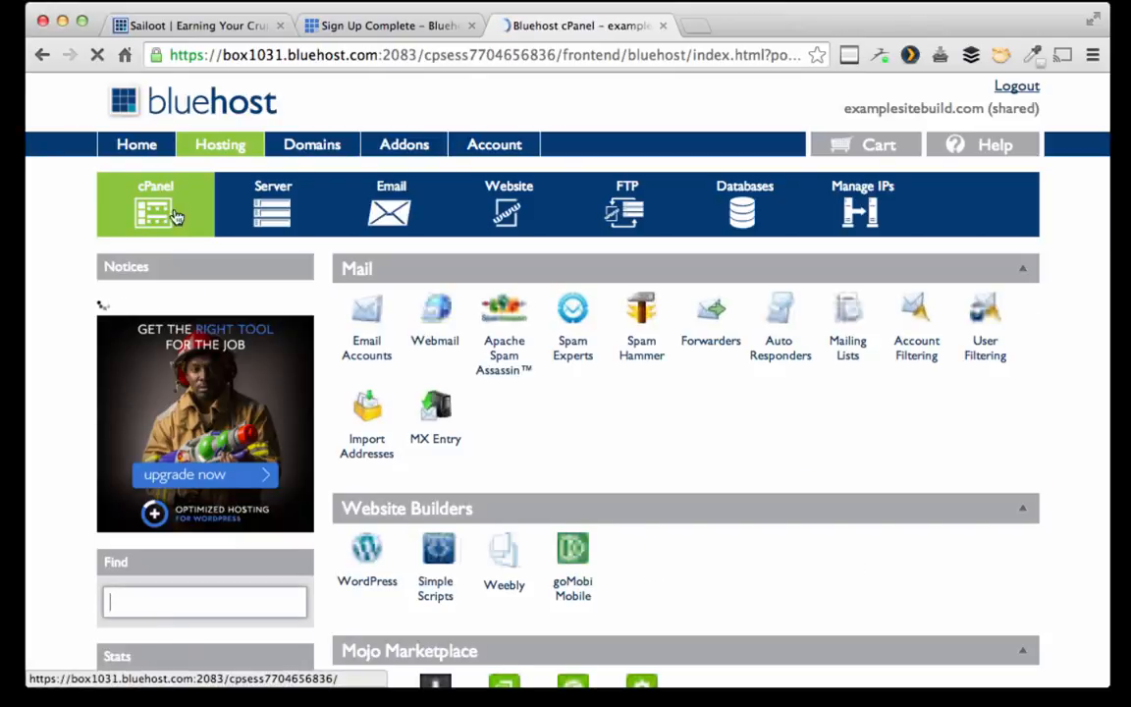
Step: Launch the WordPress installer from cPanel's Website Builders section
{"action": "scroll", "coordinate": [441, 485], "scroll_direction": "down", "scroll_amount": 1}
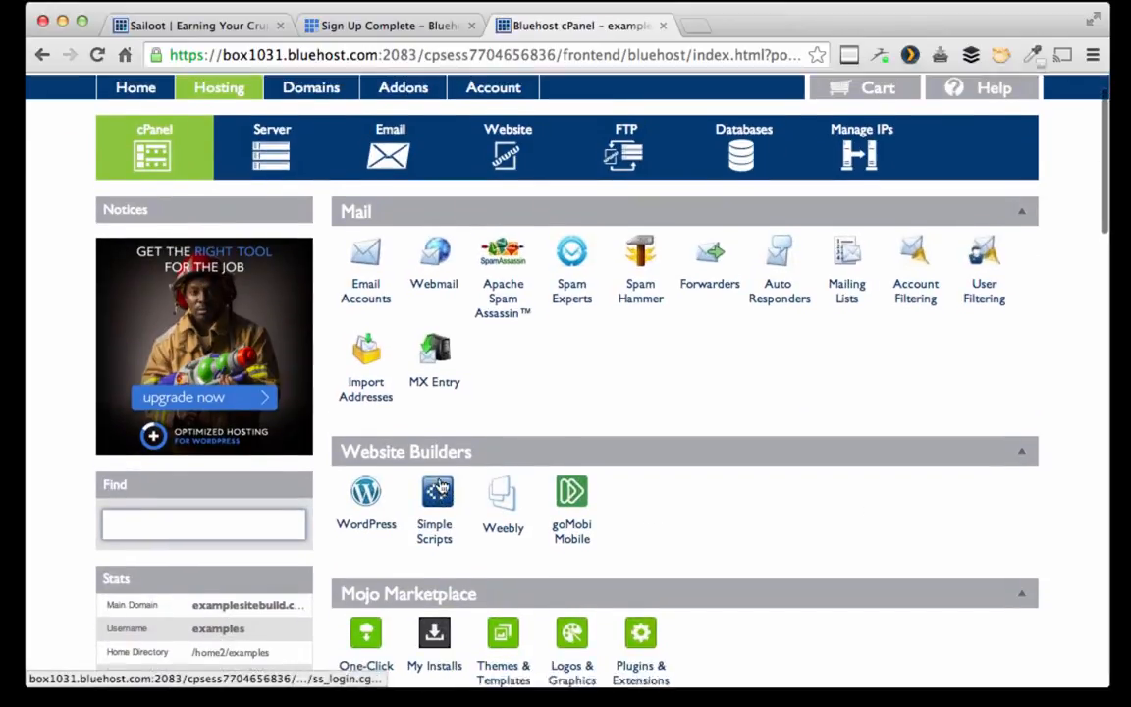
{"action": "scroll", "coordinate": [553, 550], "scroll_direction": "down", "scroll_amount": 3}
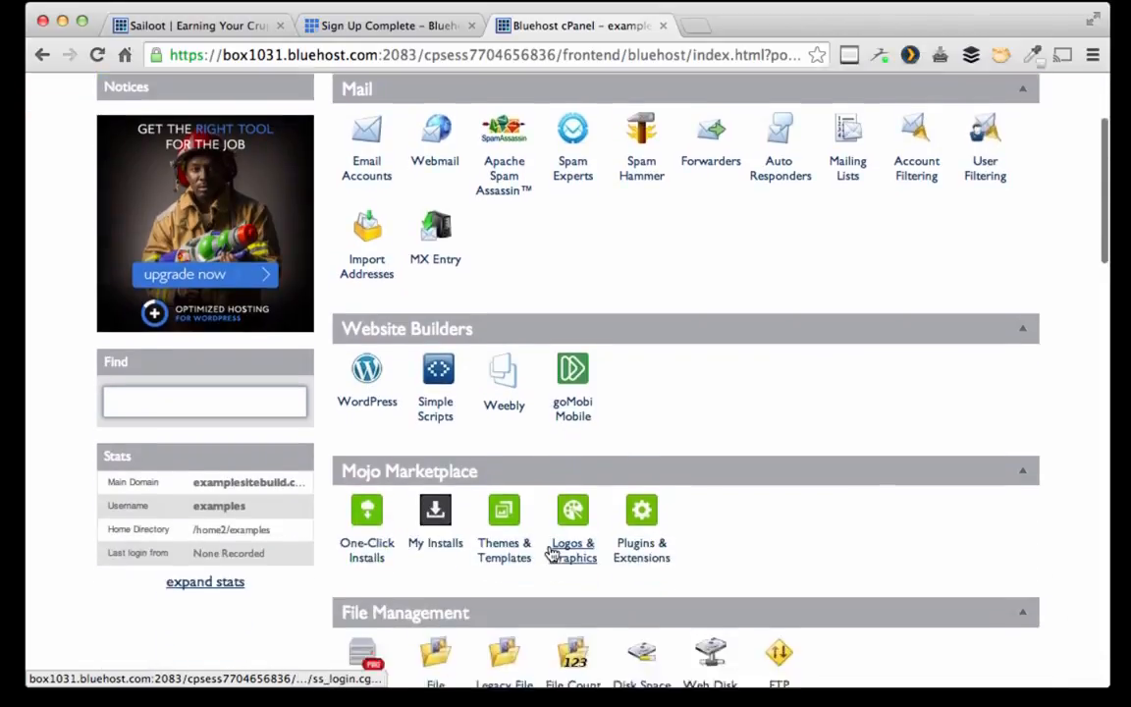
{"action": "scroll", "coordinate": [553, 553], "scroll_direction": "up", "scroll_amount": 3}
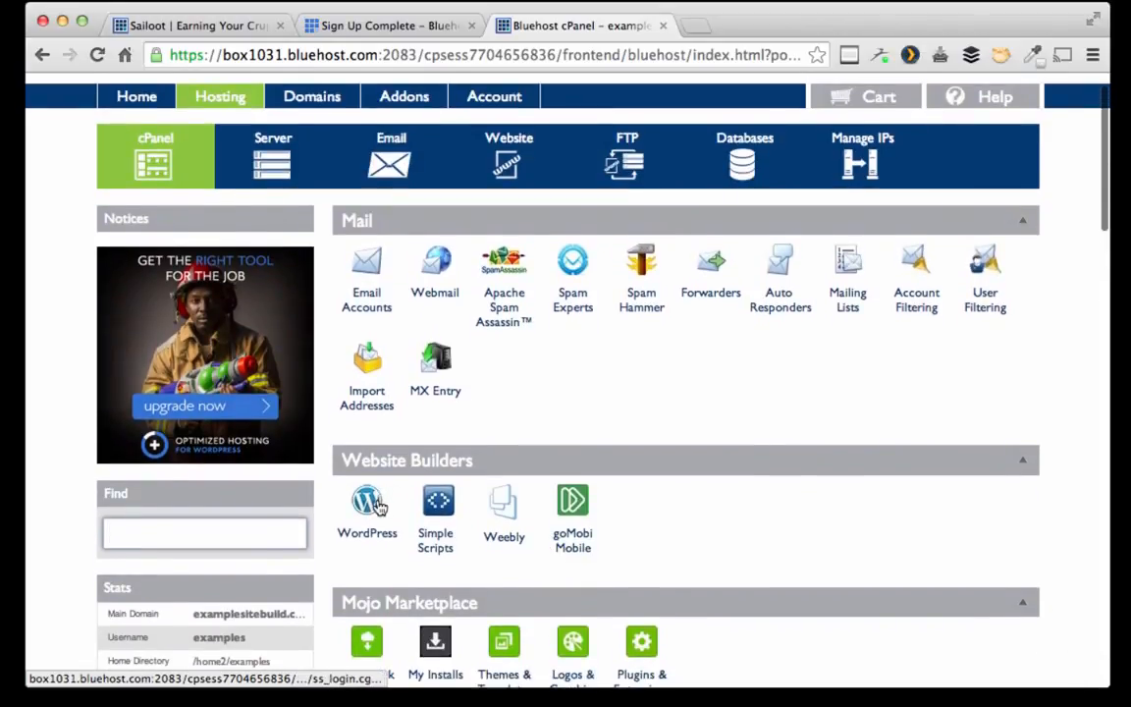
{"action": "left_click", "coordinate": [381, 507]}
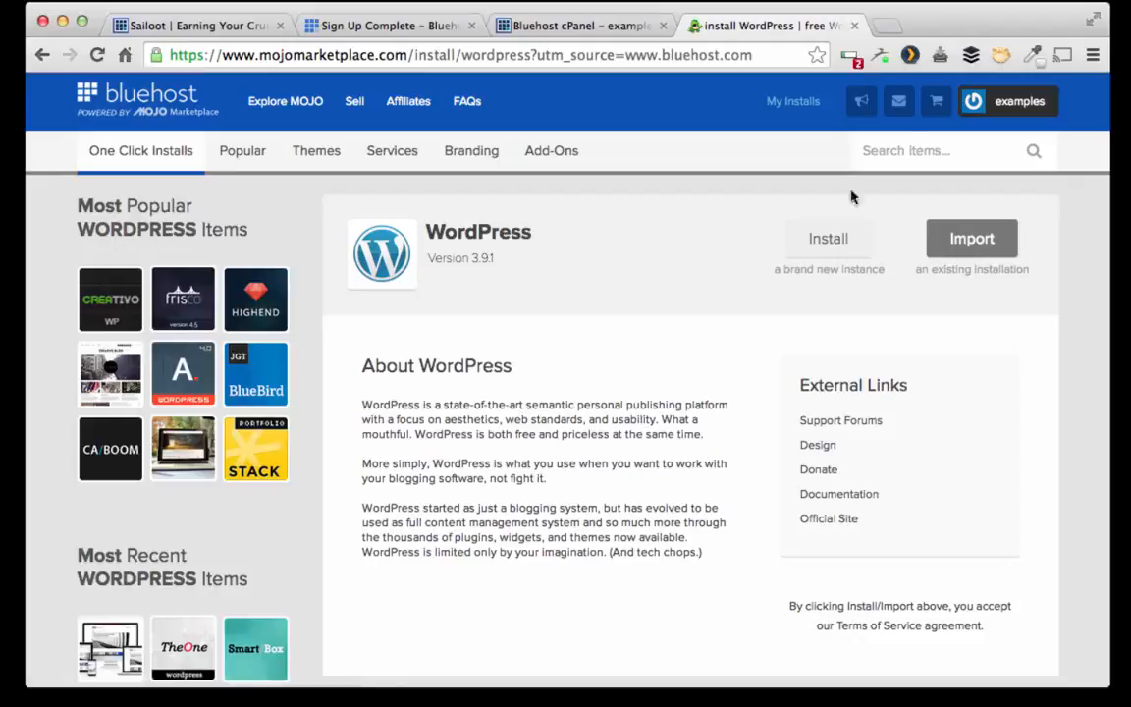
Step: Begin a new WordPress install on the chosen domain with site title Examplesitebuild
{"action": "left_click", "coordinate": [822, 242]}
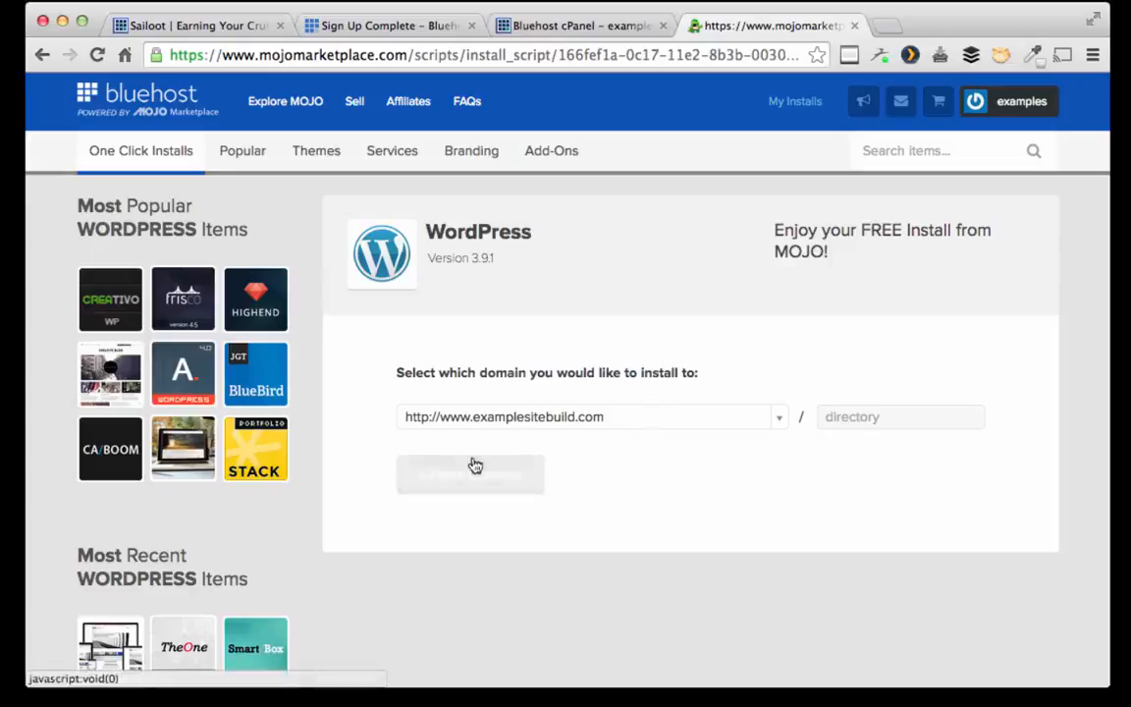
{"action": "left_click", "coordinate": [499, 479]}
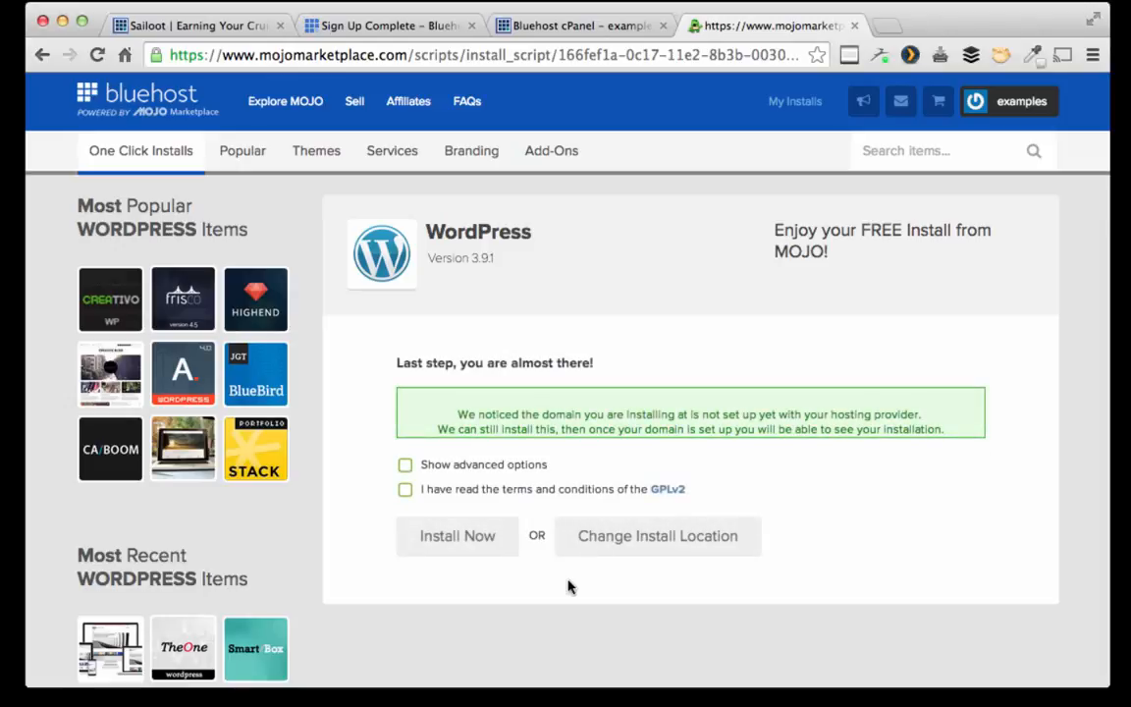
{"action": "left_click", "coordinate": [404, 465]}
{"action": "scroll", "coordinate": [566, 393], "scroll_direction": "down", "scroll_amount": 3}
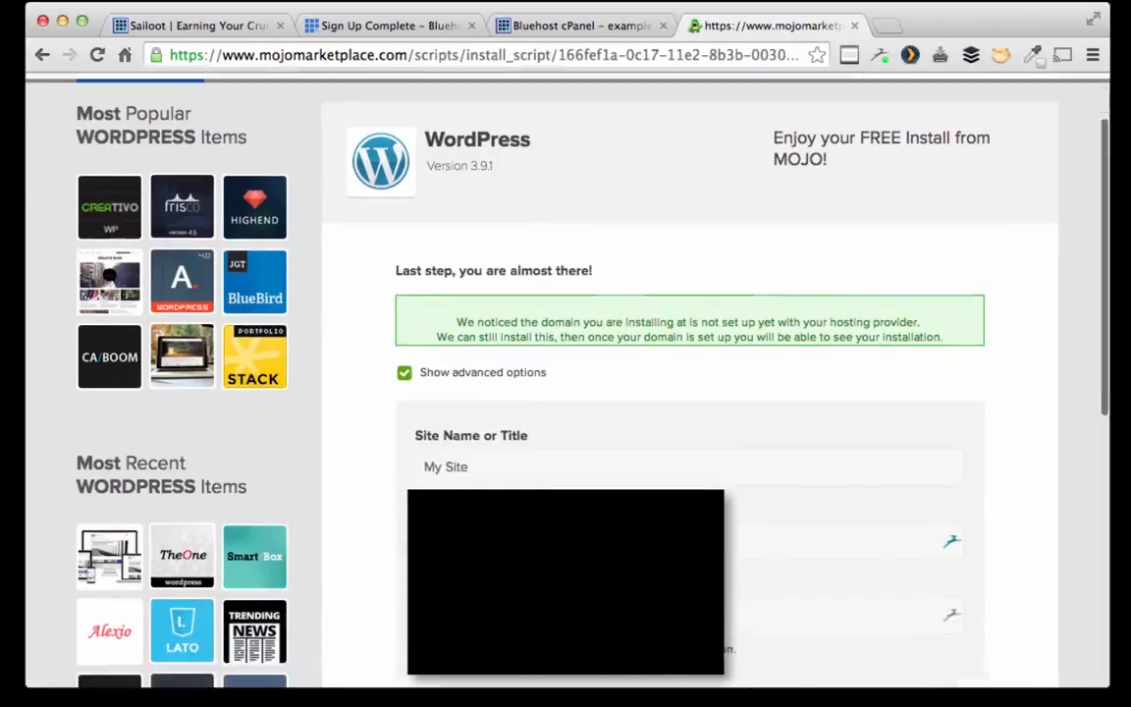
{"action": "left_click_drag", "start_coordinate": [482, 469], "coordinate": [379, 458]}
{"action": "type", "text": "Examplesiteb"}
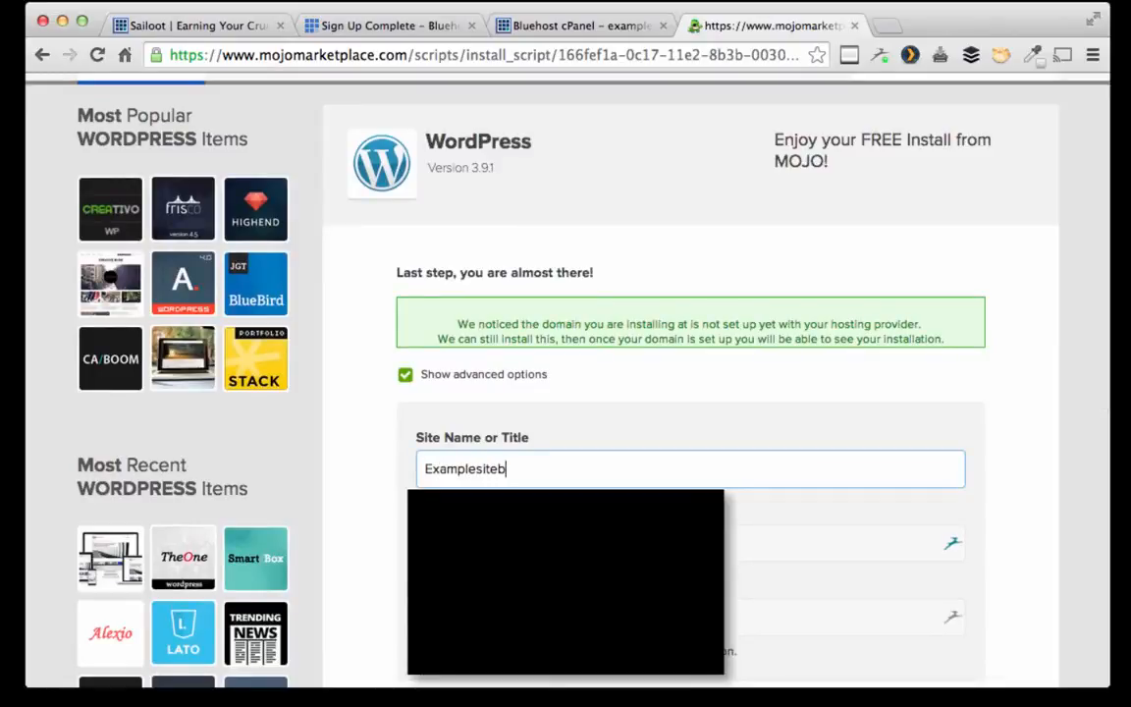
{"action": "type", "text": "uild"}
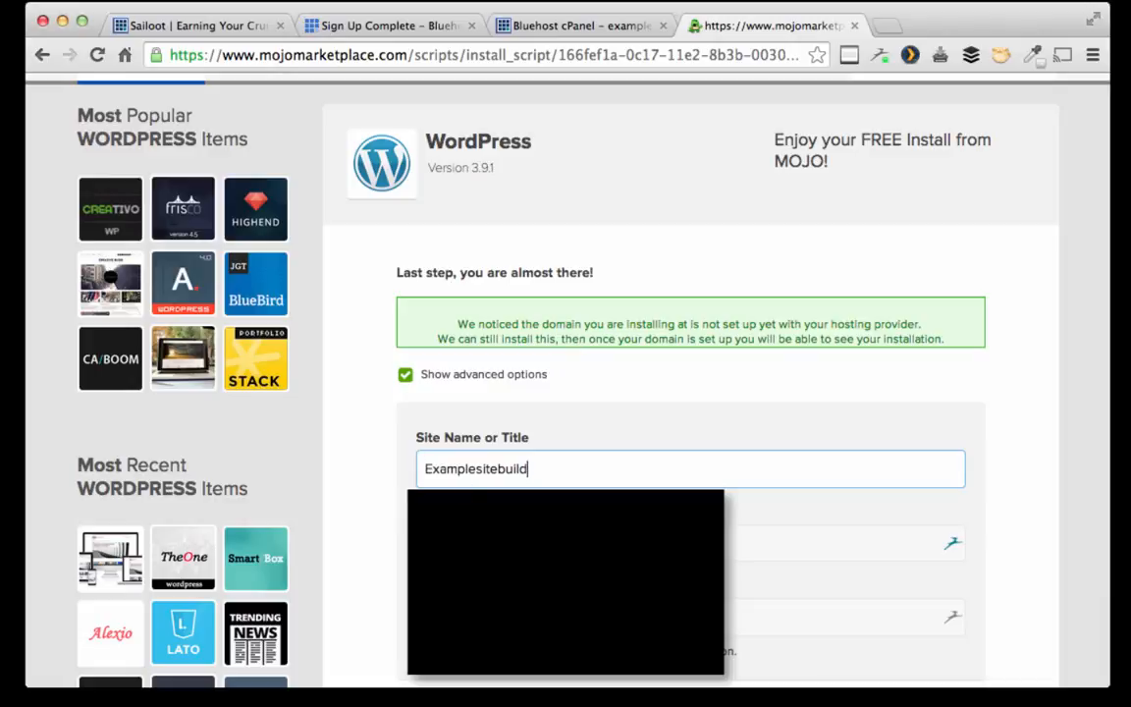
Step: Replace the admin username and enter a new admin password
{"action": "scroll", "coordinate": [454, 472], "scroll_direction": "down", "scroll_amount": 1}
{"action": "left_click_drag", "start_coordinate": [456, 488], "coordinate": [393, 485]}
{"action": "type", "text": "teddy"}
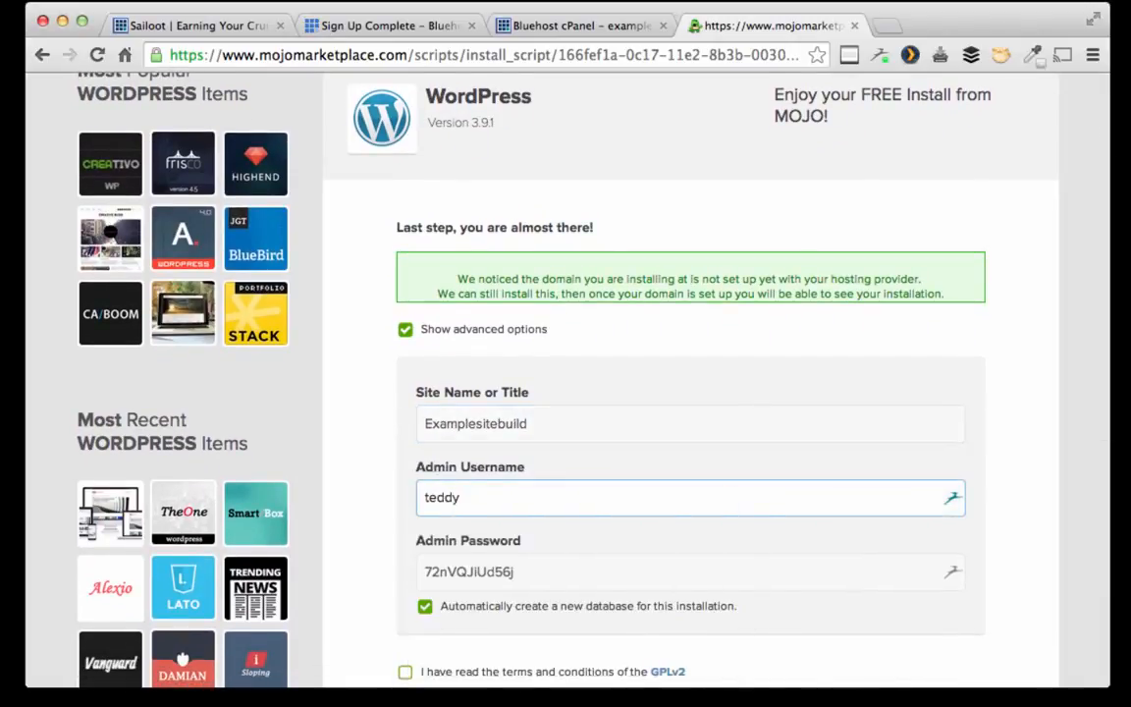
{"action": "type", "text": "j"}
{"action": "key", "text": "Tab"}
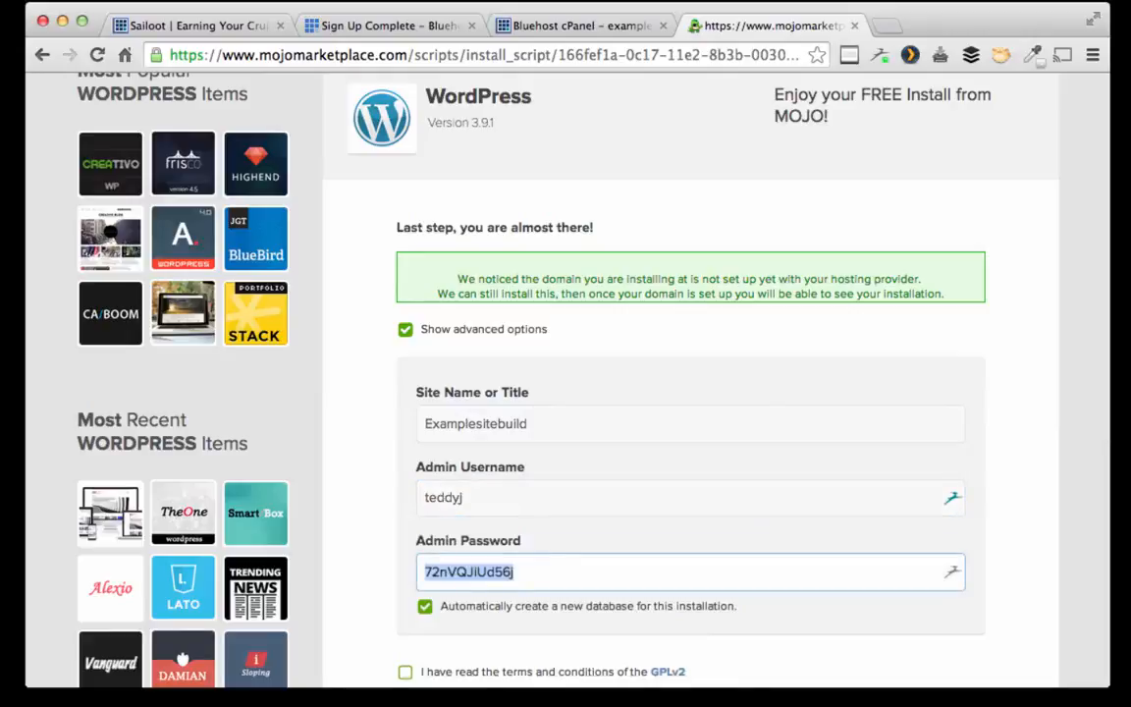
{"action": "type", "text": "password"}
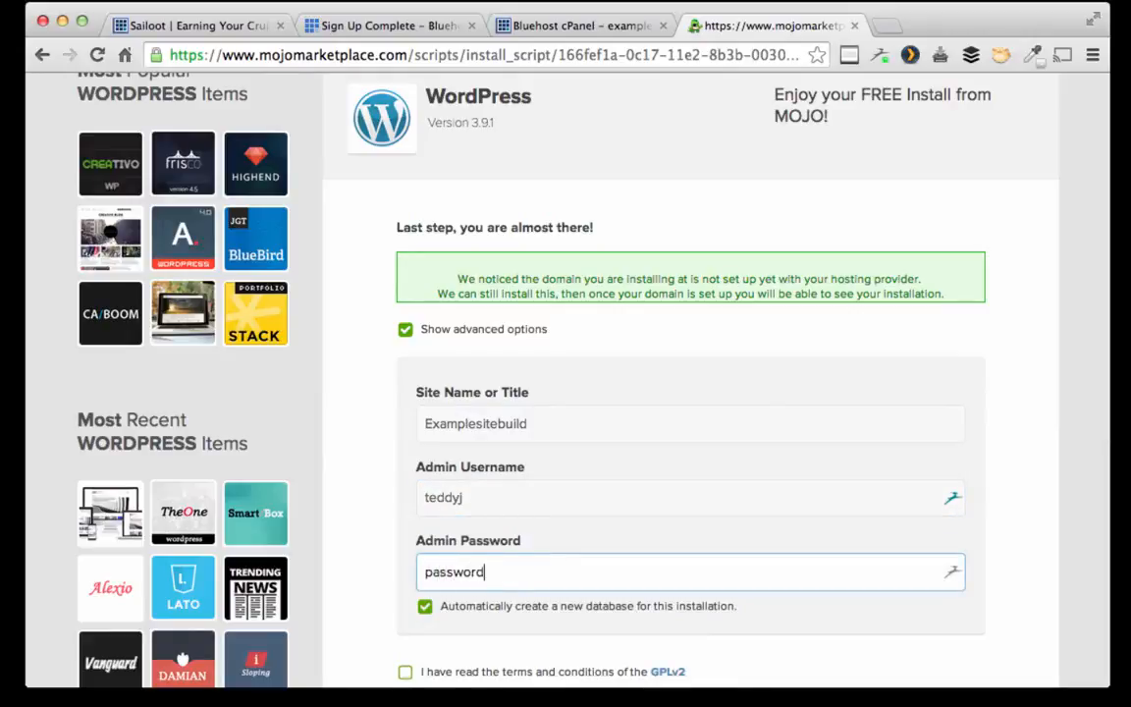
{"action": "type", "text": "examplebuild"}
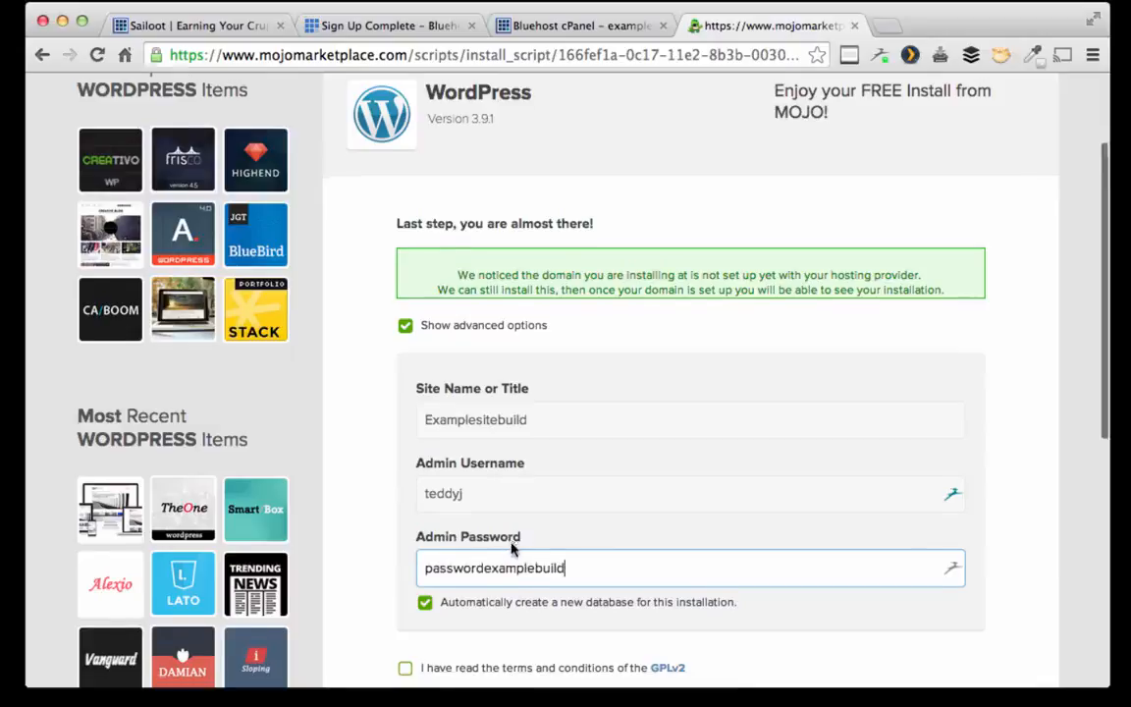
{"action": "scroll", "coordinate": [512, 546], "scroll_direction": "down", "scroll_amount": 3}
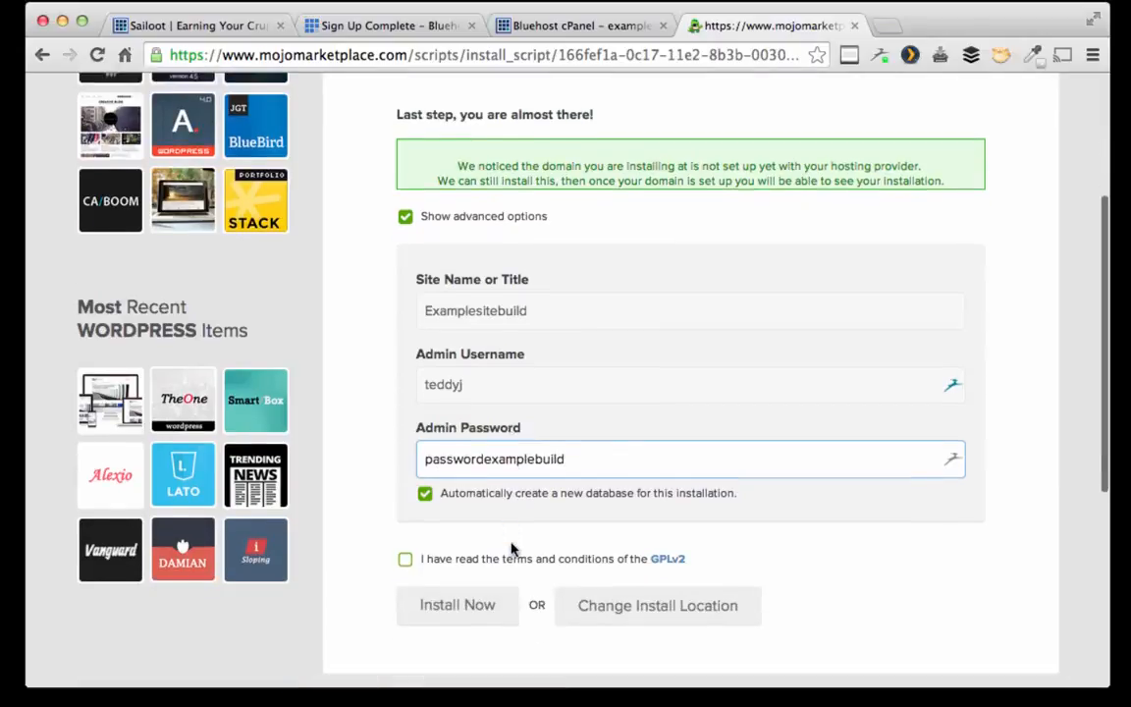
{"action": "type", "text": "ld1!G"}
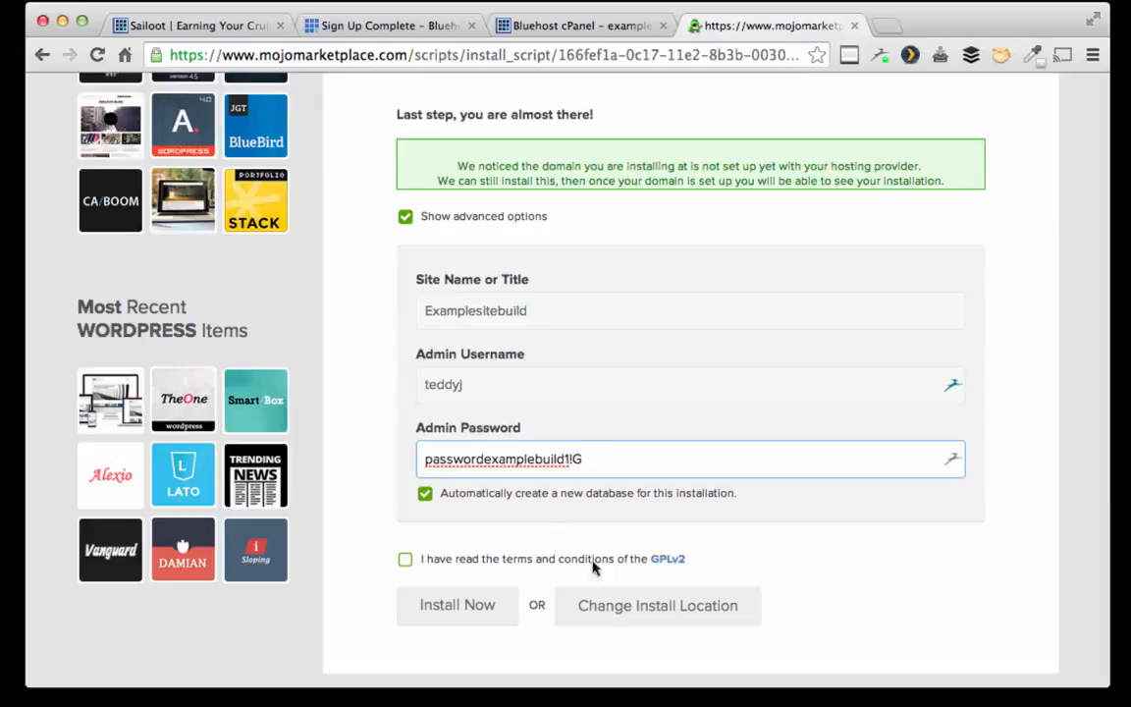
Step: Accept the GPLv2 terms and submit the WordPress installation, dismissing the password-saving prompt
{"action": "left_click", "coordinate": [404, 558]}
{"action": "left_click", "coordinate": [461, 604]}
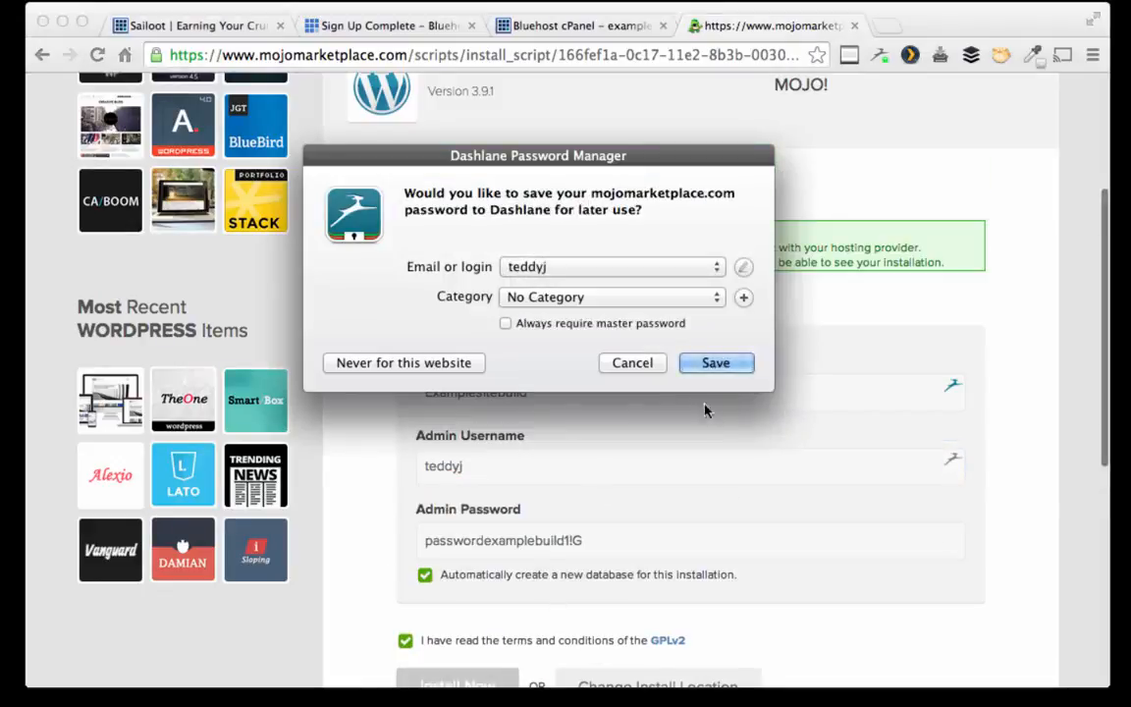
{"action": "left_click", "coordinate": [624, 368]}
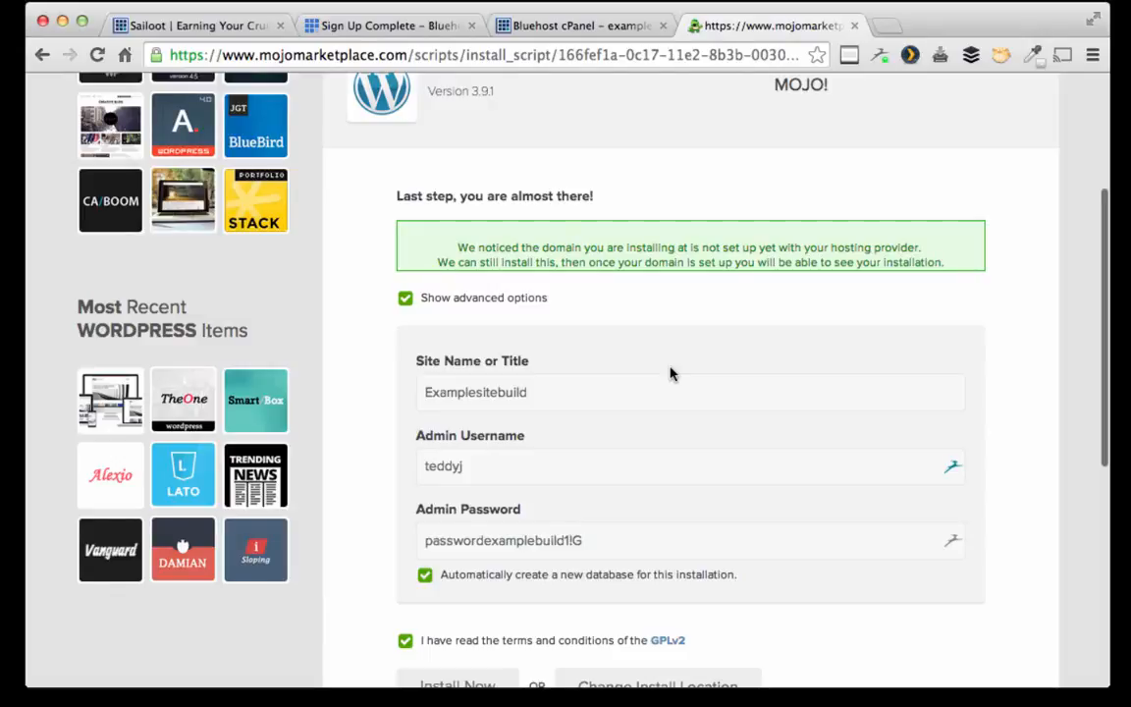
{"action": "scroll", "coordinate": [672, 374], "scroll_direction": "down", "scroll_amount": 4}
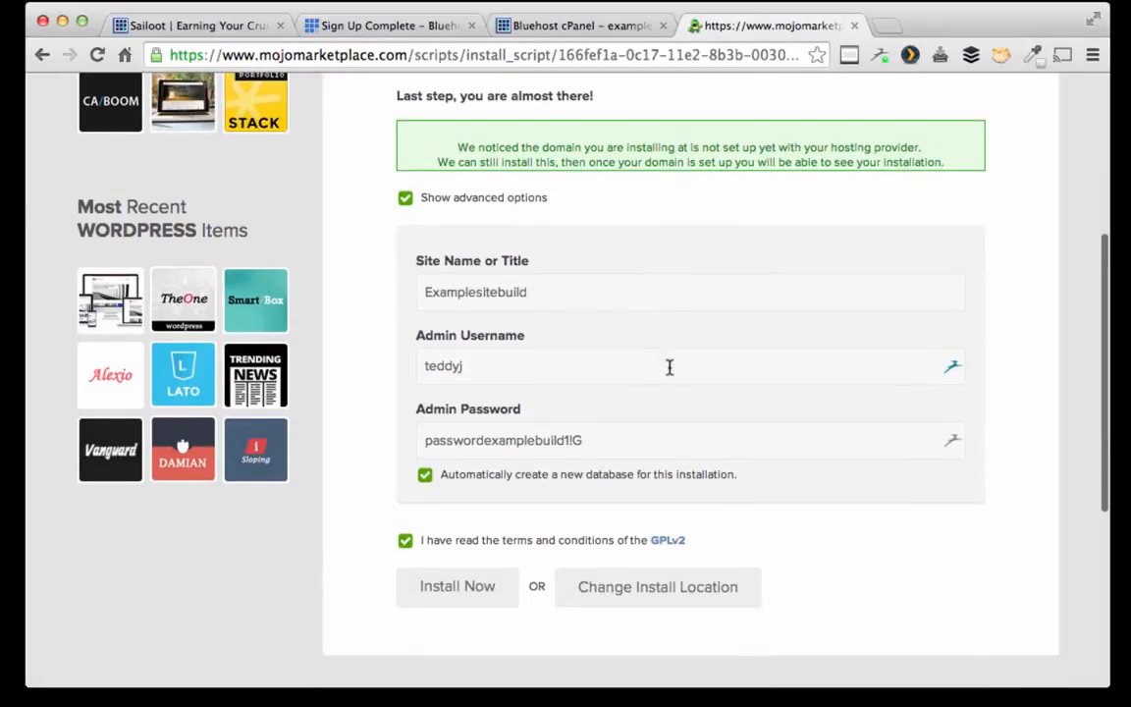
{"action": "left_click", "coordinate": [453, 597]}
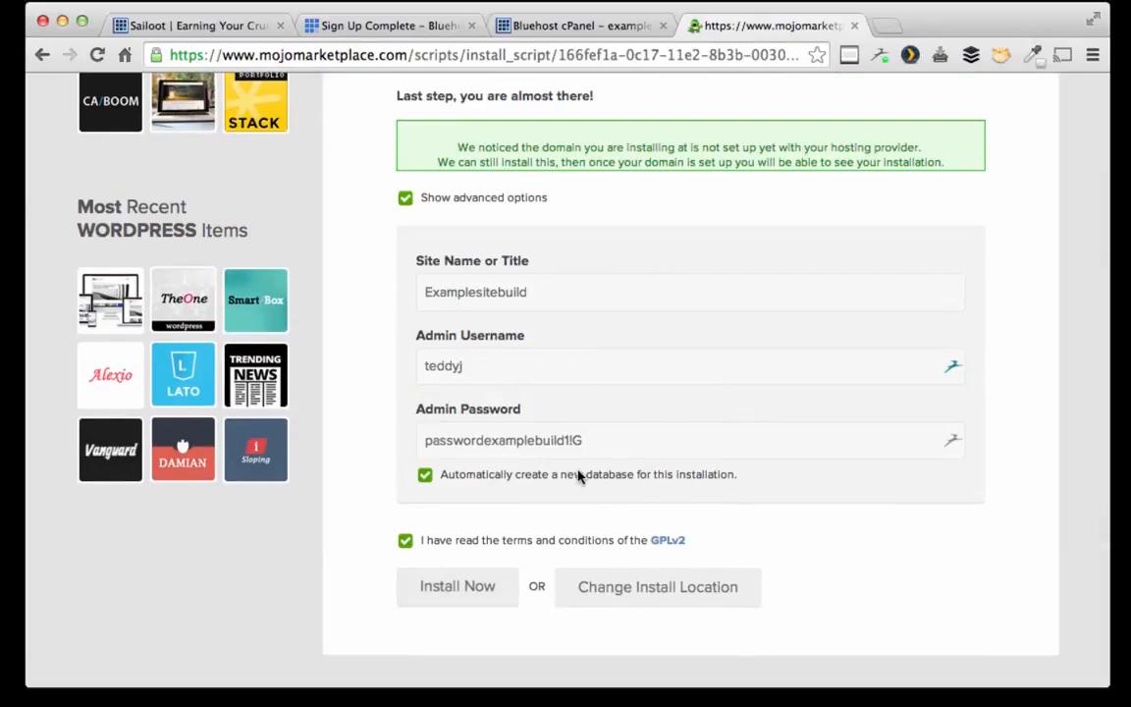
{"action": "left_click", "coordinate": [472, 586]}
{"action": "scroll", "coordinate": [630, 276], "scroll_direction": "up", "scroll_amount": 1}
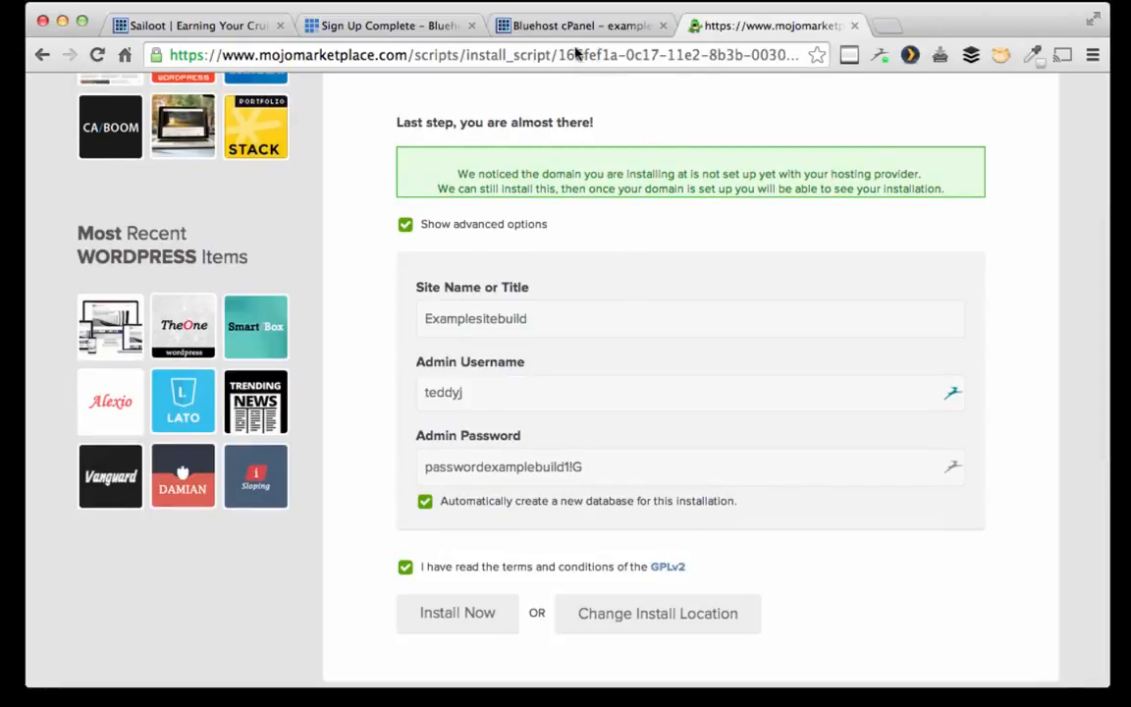
Step: Close the stale MOJO Marketplace pages and reload the Bluehost hosting home
{"action": "left_click", "coordinate": [501, 24]}
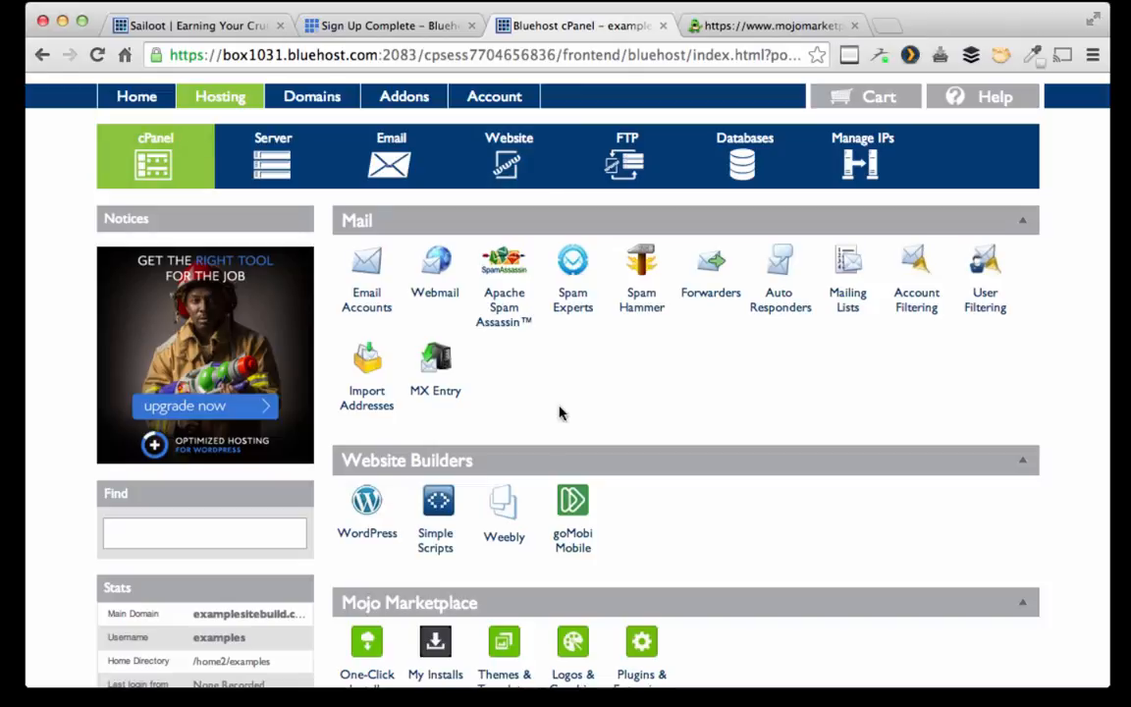
{"action": "scroll", "coordinate": [559, 412], "scroll_direction": "up", "scroll_amount": 1}
{"action": "scroll", "coordinate": [560, 412], "scroll_direction": "down", "scroll_amount": 1}
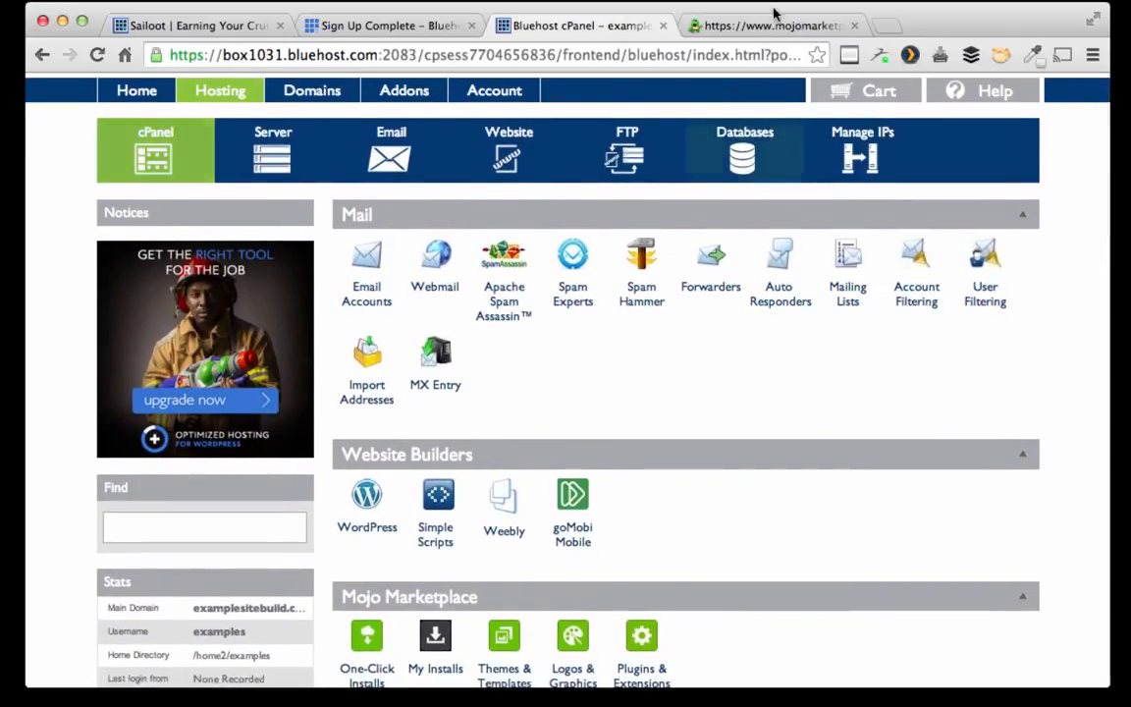
{"action": "left_click", "coordinate": [833, 25]}
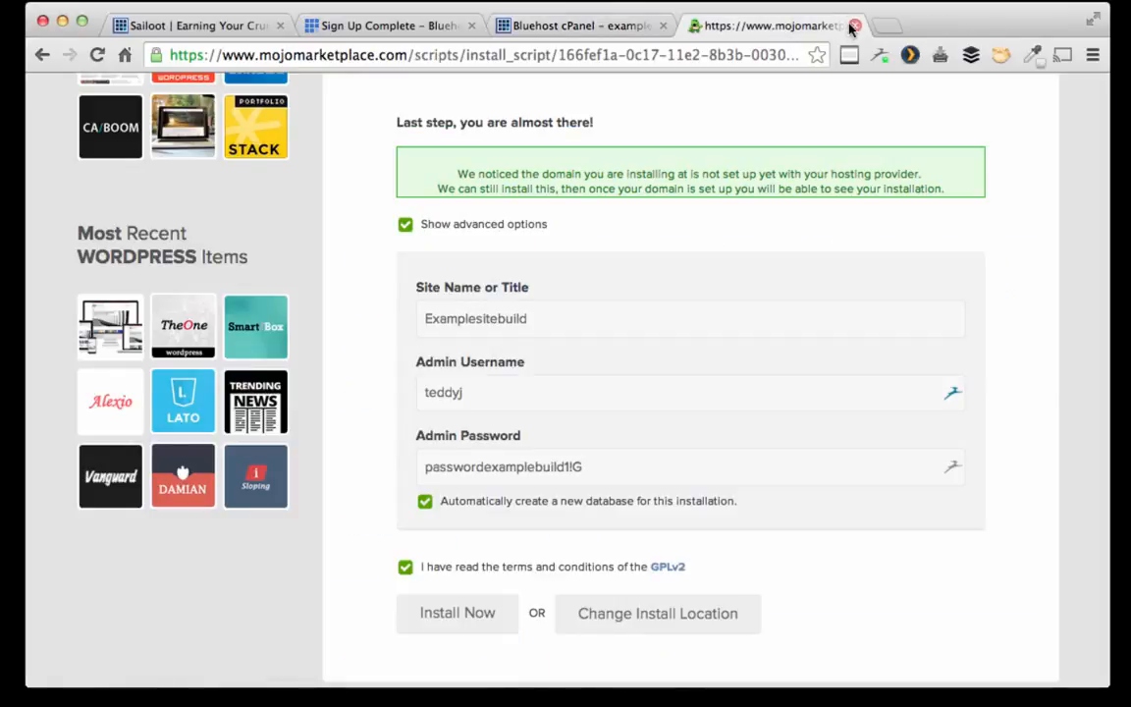
{"action": "left_click", "coordinate": [854, 25]}
{"action": "left_click", "coordinate": [369, 500]}
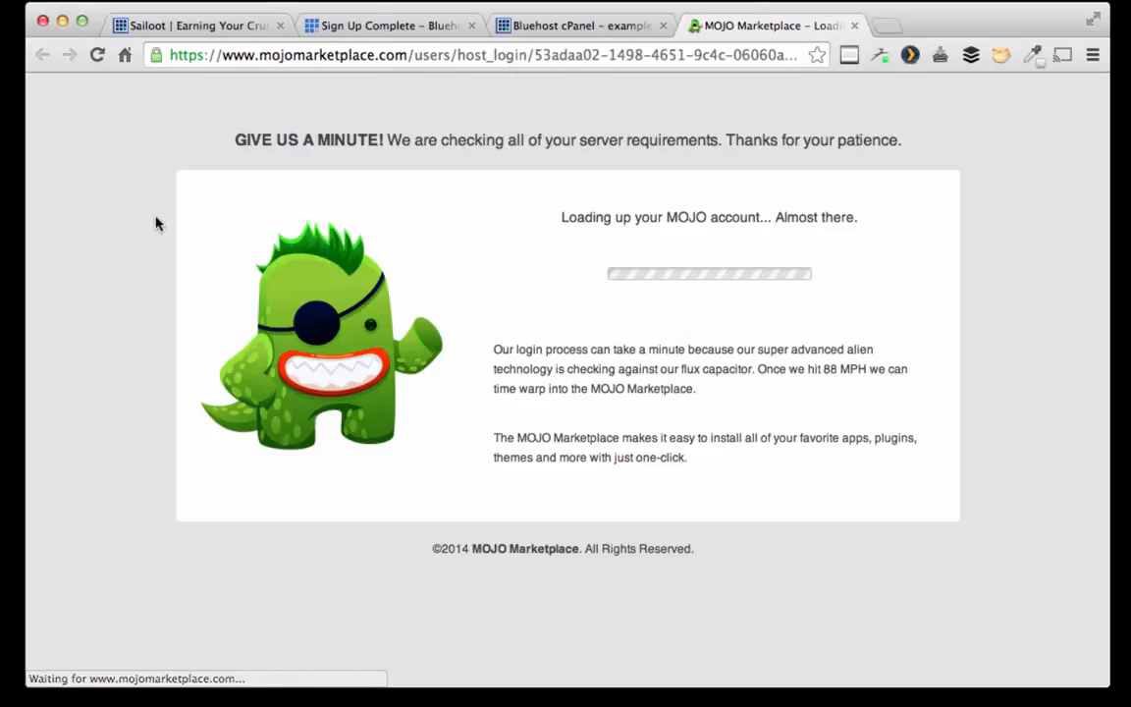
{"action": "left_click", "coordinate": [579, 25]}
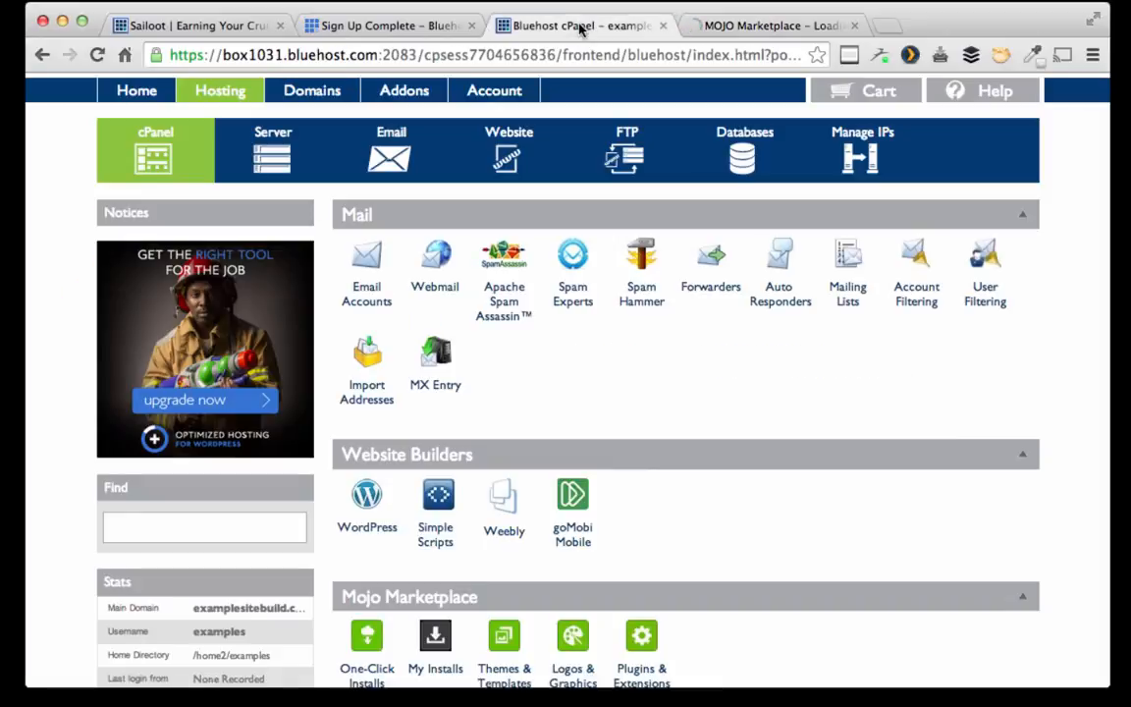
{"action": "left_click", "coordinate": [729, 26]}
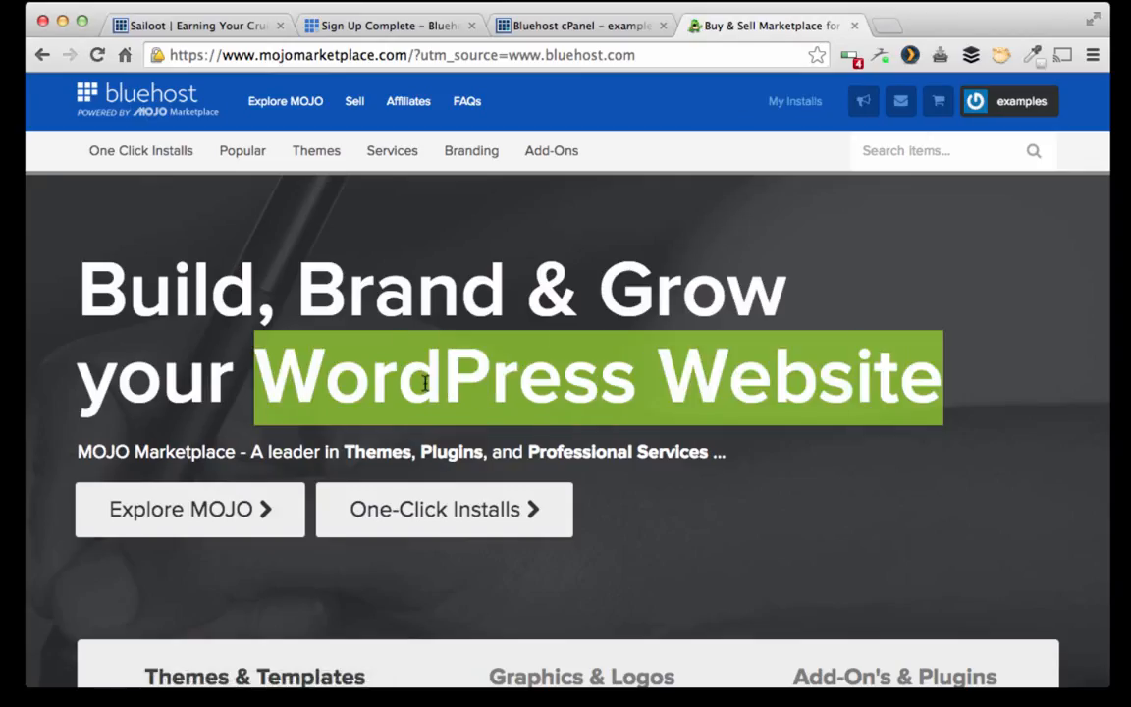
{"action": "scroll", "coordinate": [613, 555], "scroll_direction": "down", "scroll_amount": 5}
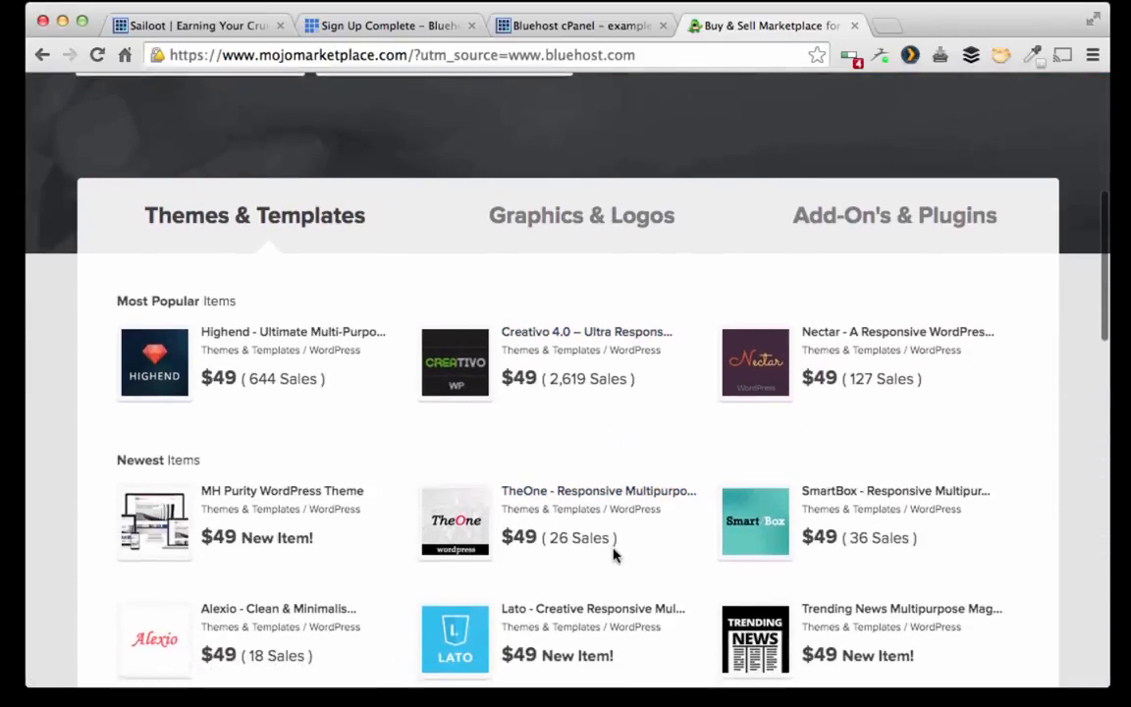
{"action": "scroll", "coordinate": [613, 556], "scroll_direction": "up", "scroll_amount": 5}
{"action": "left_click", "coordinate": [855, 25]}
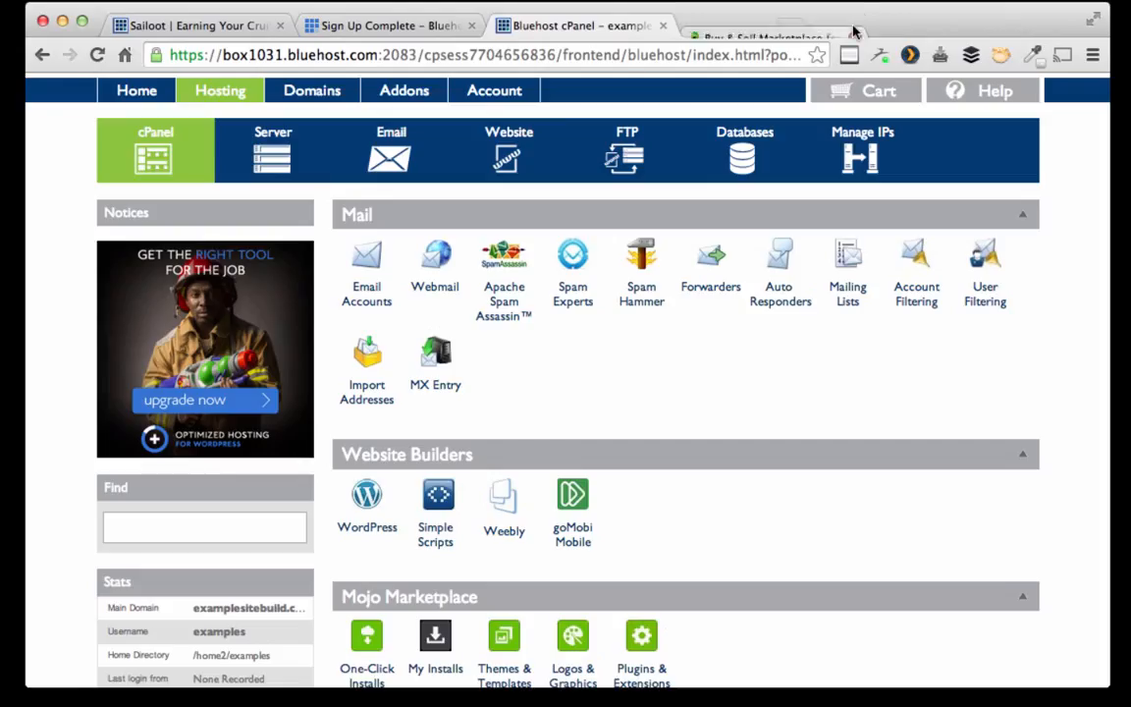
{"action": "left_click", "coordinate": [192, 101]}
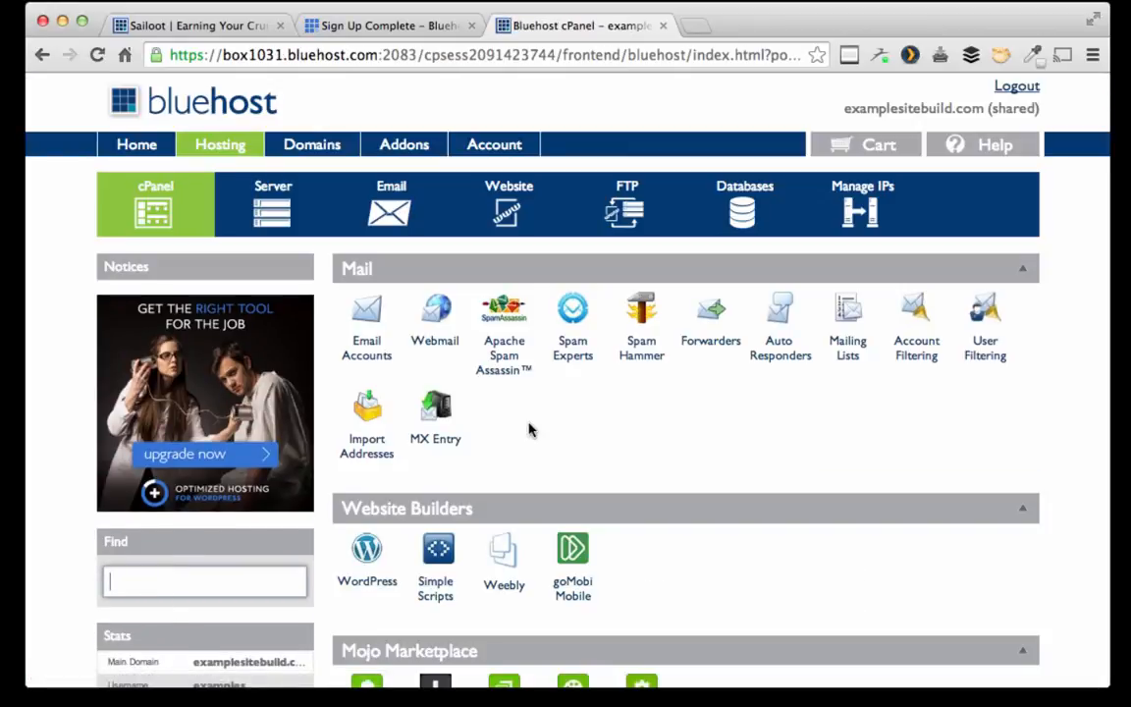
Step: Start a new WordPress install on examplesitebuild.com and show the advanced options
{"action": "left_click", "coordinate": [364, 556]}
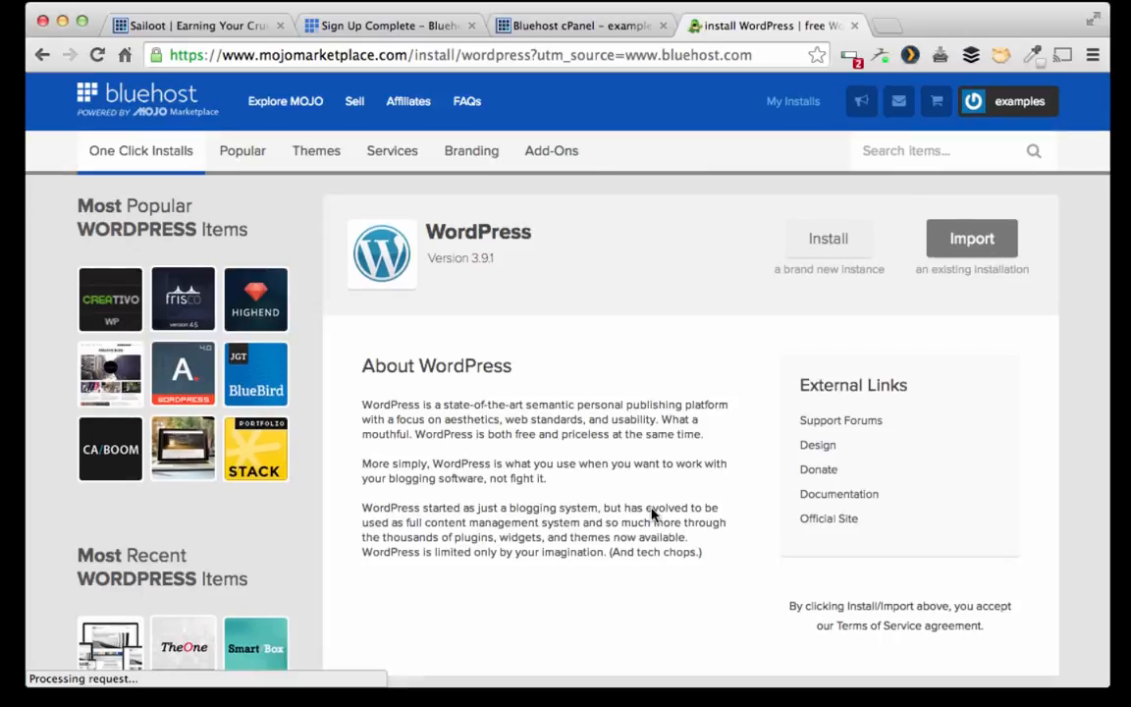
{"action": "left_click", "coordinate": [817, 234]}
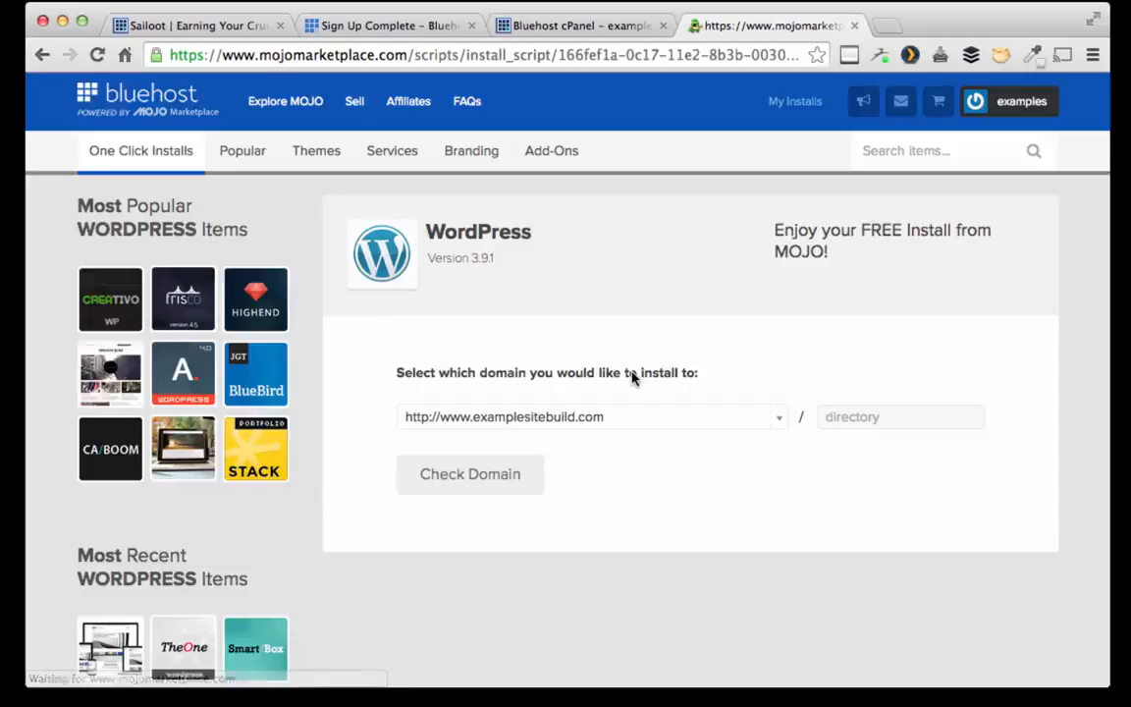
{"action": "left_click", "coordinate": [514, 474]}
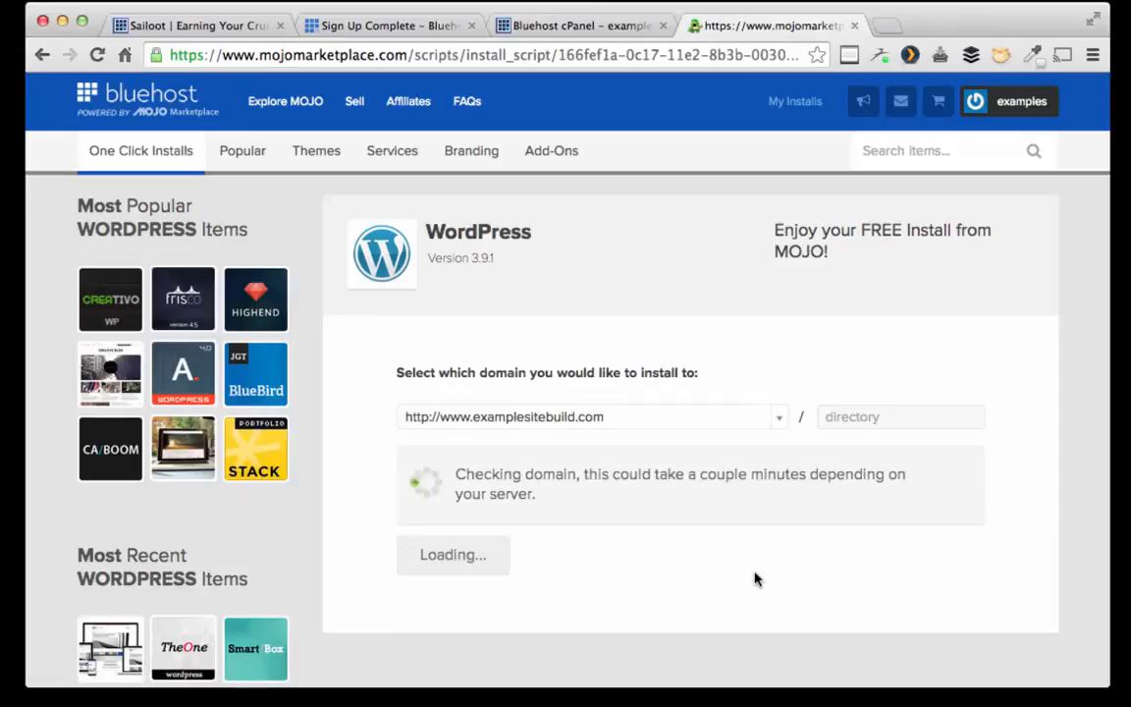
{"action": "left_click", "coordinate": [404, 413]}
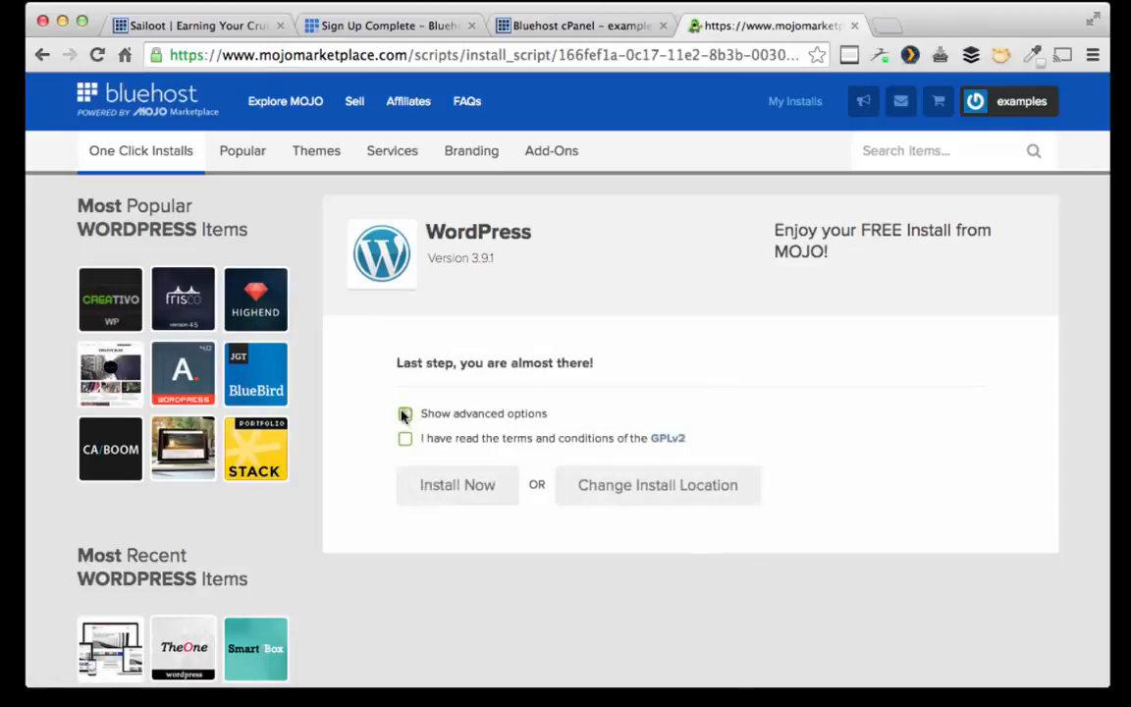
Step: Set the site title to examplesite and enter an admin username and password
{"action": "left_click_drag", "start_coordinate": [483, 508], "coordinate": [356, 506]}
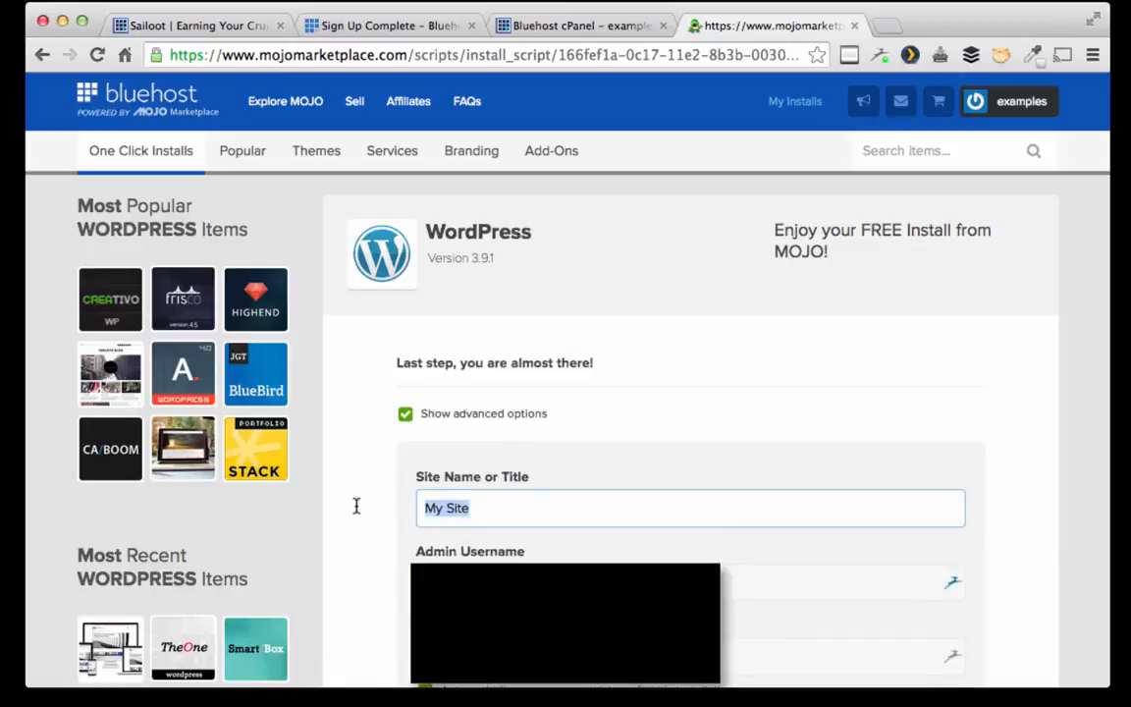
{"action": "type", "text": "examplesite"}
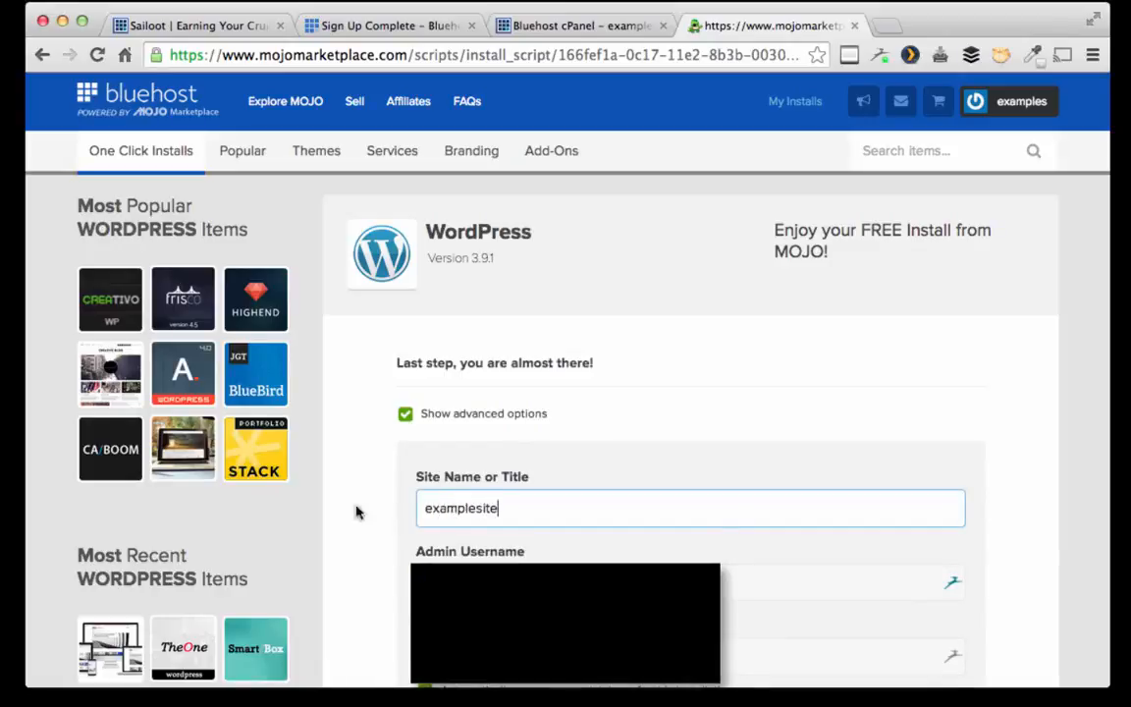
{"action": "key", "text": "Tab"}
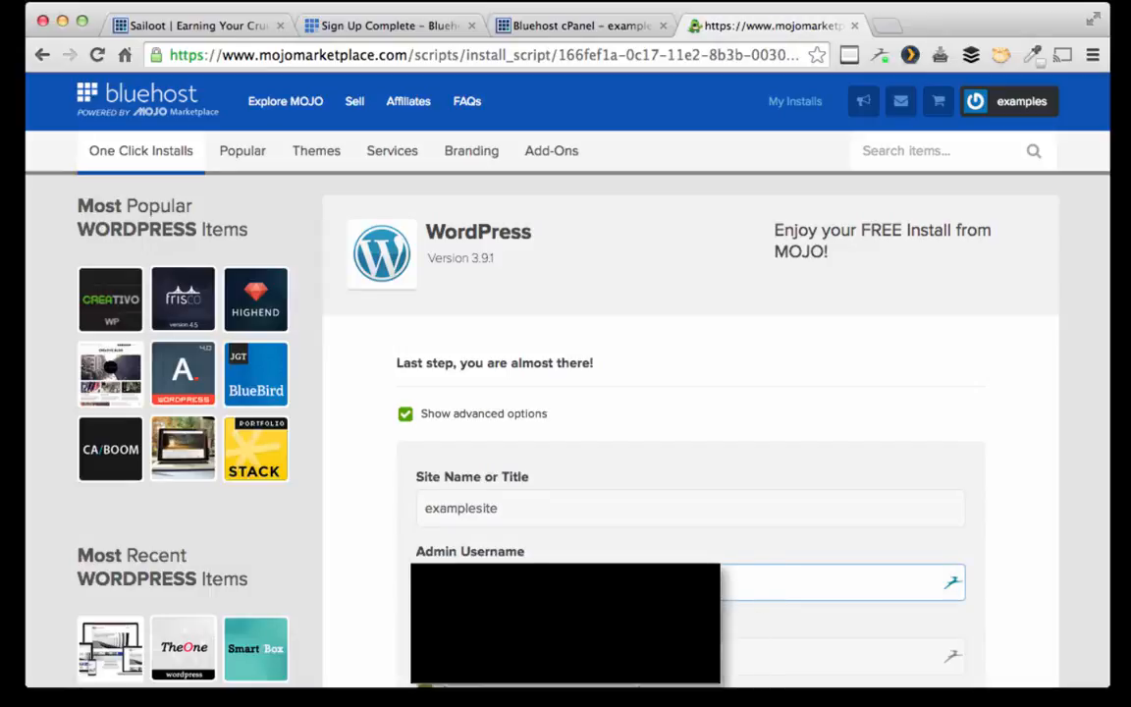
{"action": "type", "text": "teddyj"}
{"action": "key", "text": "Tab"}
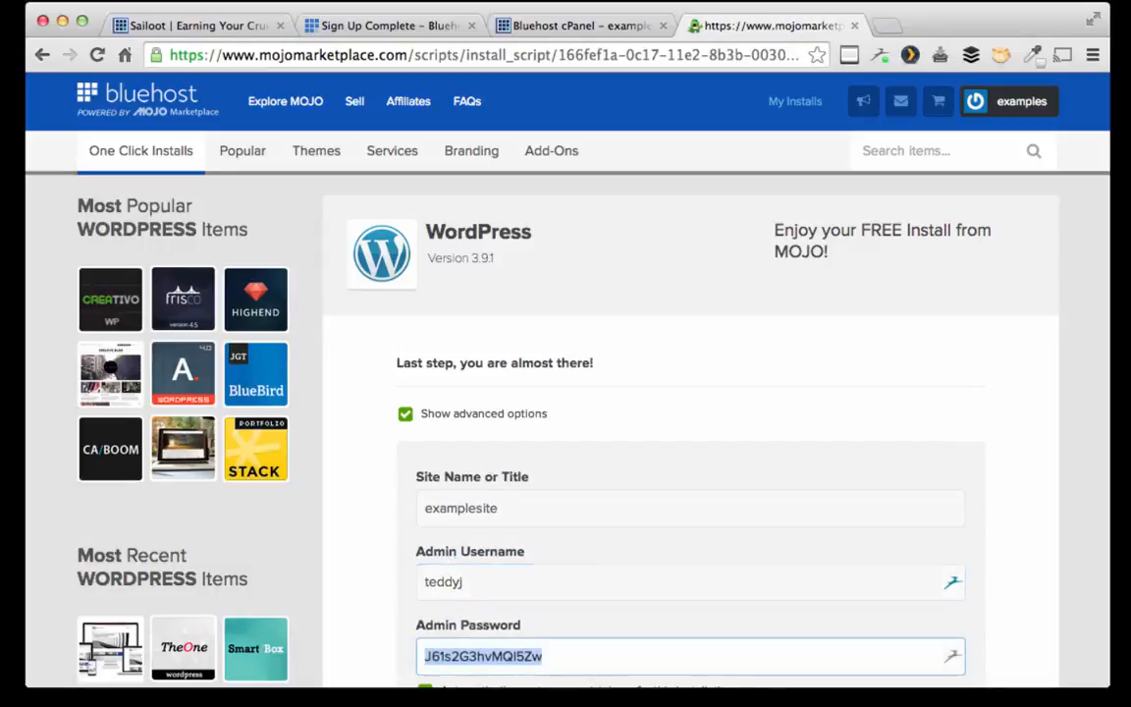
{"action": "type", "text": "ExampleSite"}
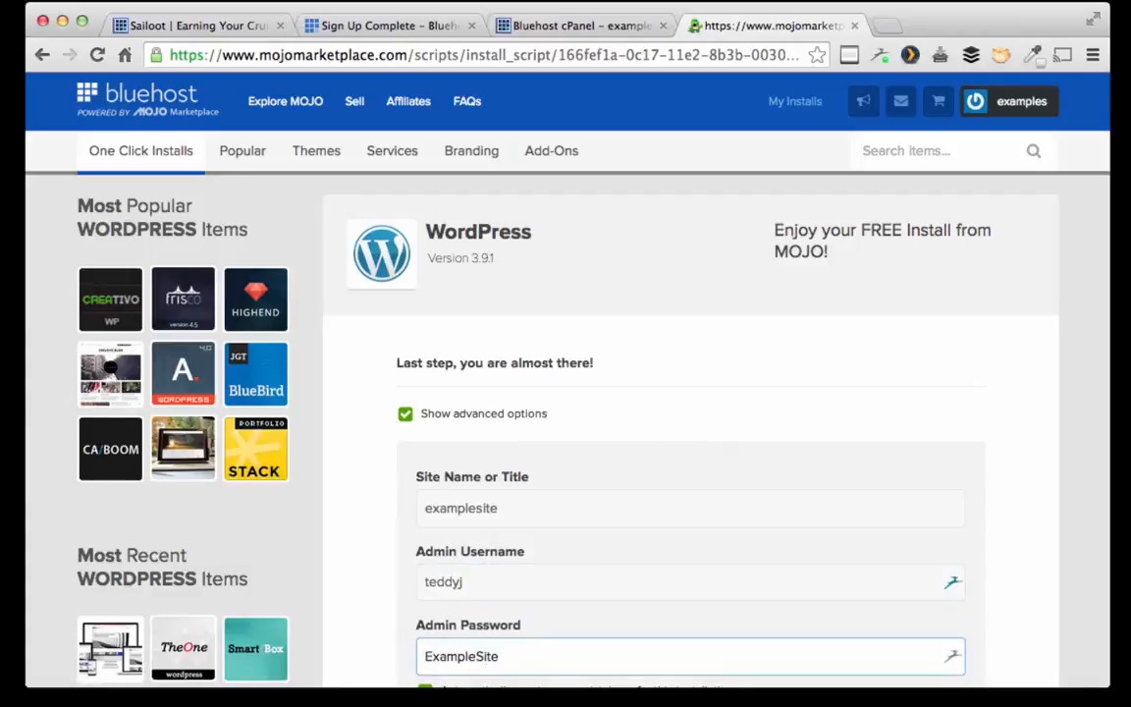
{"action": "type", "text": "Password1!"}
Step: Accept the GPLv2 terms and submit the install, which returns an invalid field data error
{"action": "scroll", "coordinate": [442, 589], "scroll_direction": "down", "scroll_amount": 2}
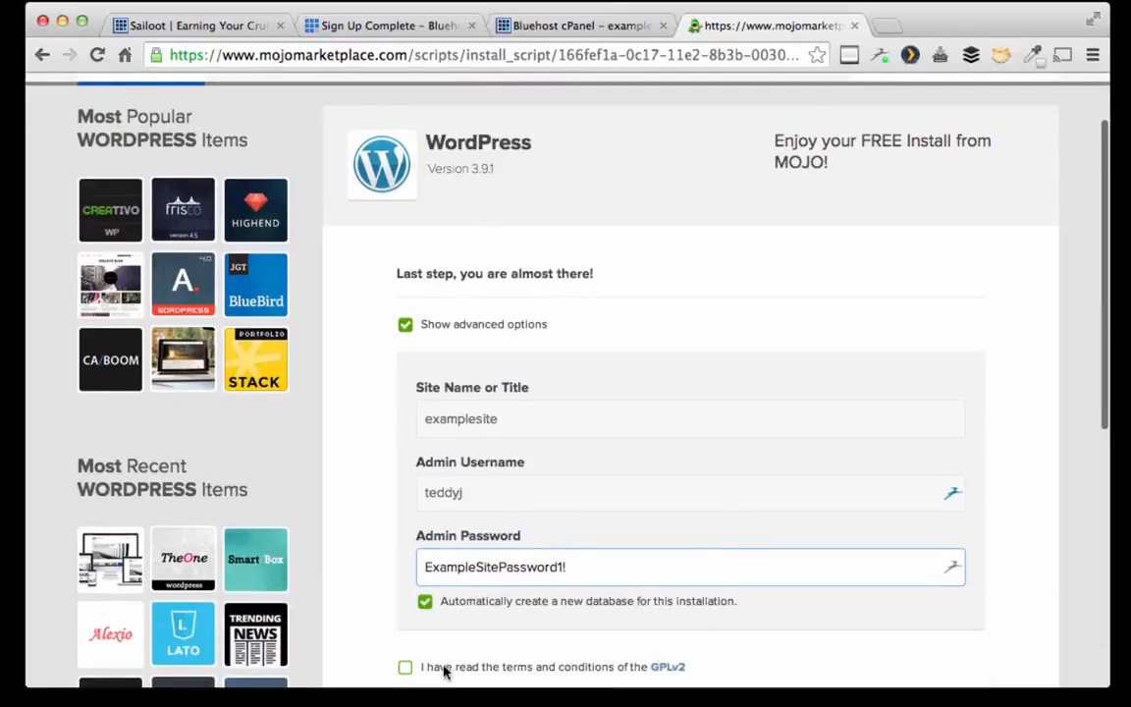
{"action": "left_click", "coordinate": [404, 668]}
{"action": "scroll", "coordinate": [401, 670], "scroll_direction": "down", "scroll_amount": 2}
{"action": "left_click", "coordinate": [455, 620]}
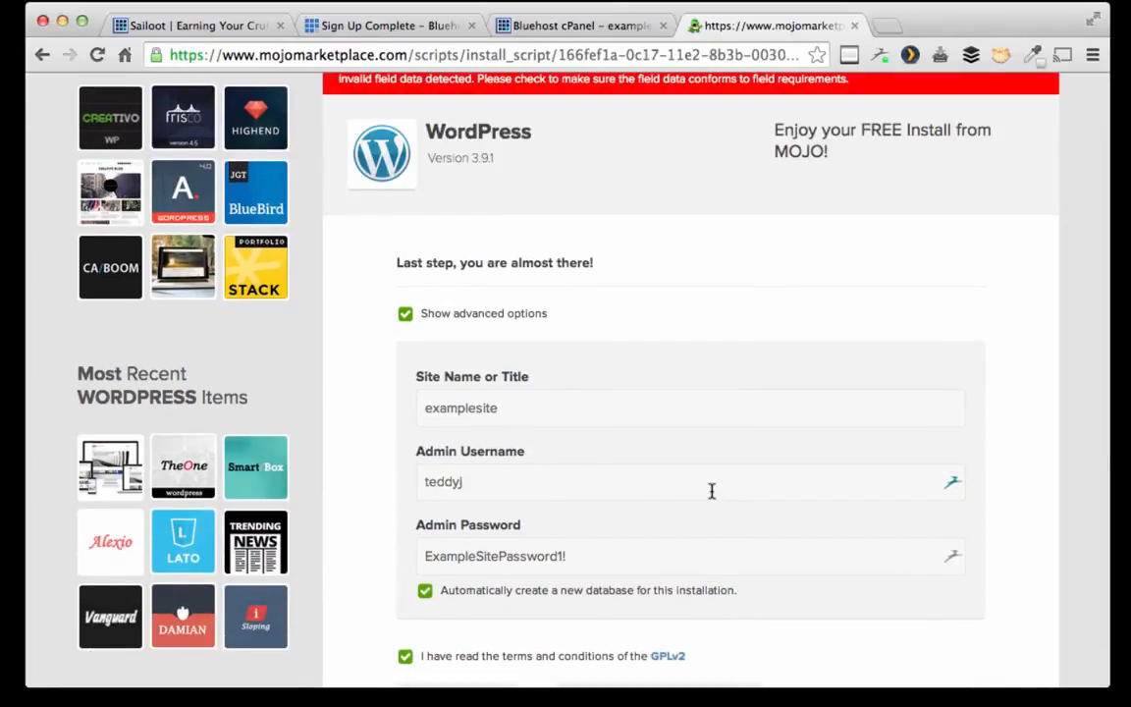
{"action": "scroll", "coordinate": [712, 491], "scroll_direction": "up", "scroll_amount": 1}
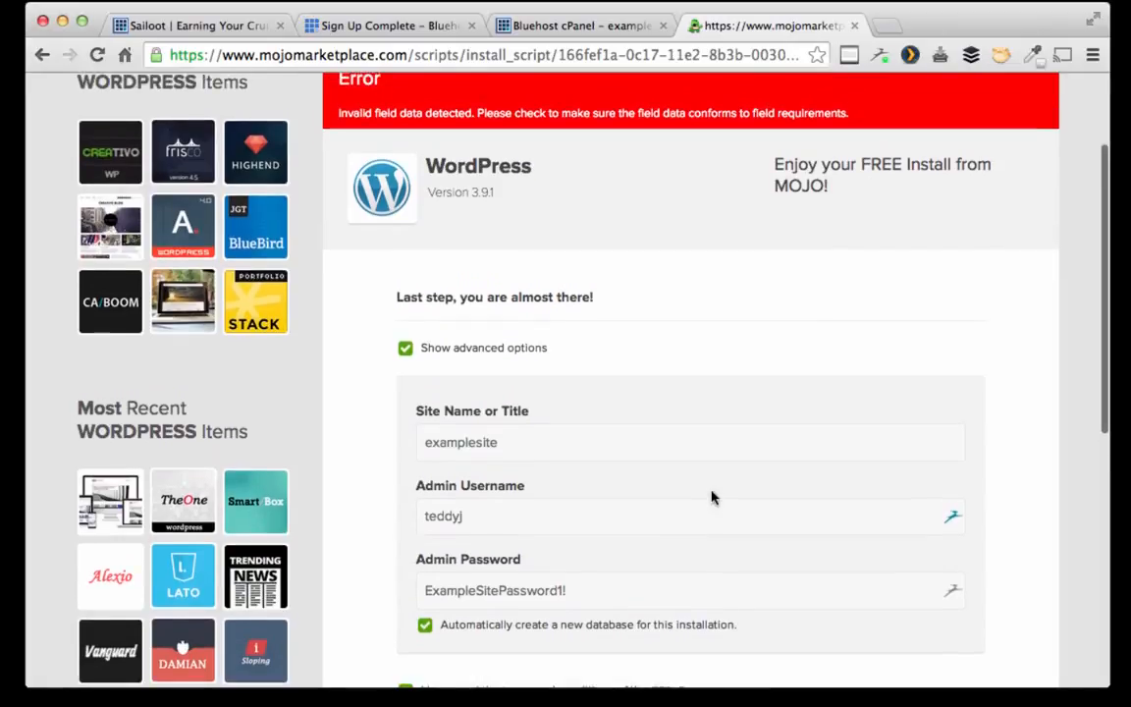
Step: Replace the admin password with a new one and resubmit the form
{"action": "left_click", "coordinate": [579, 591]}
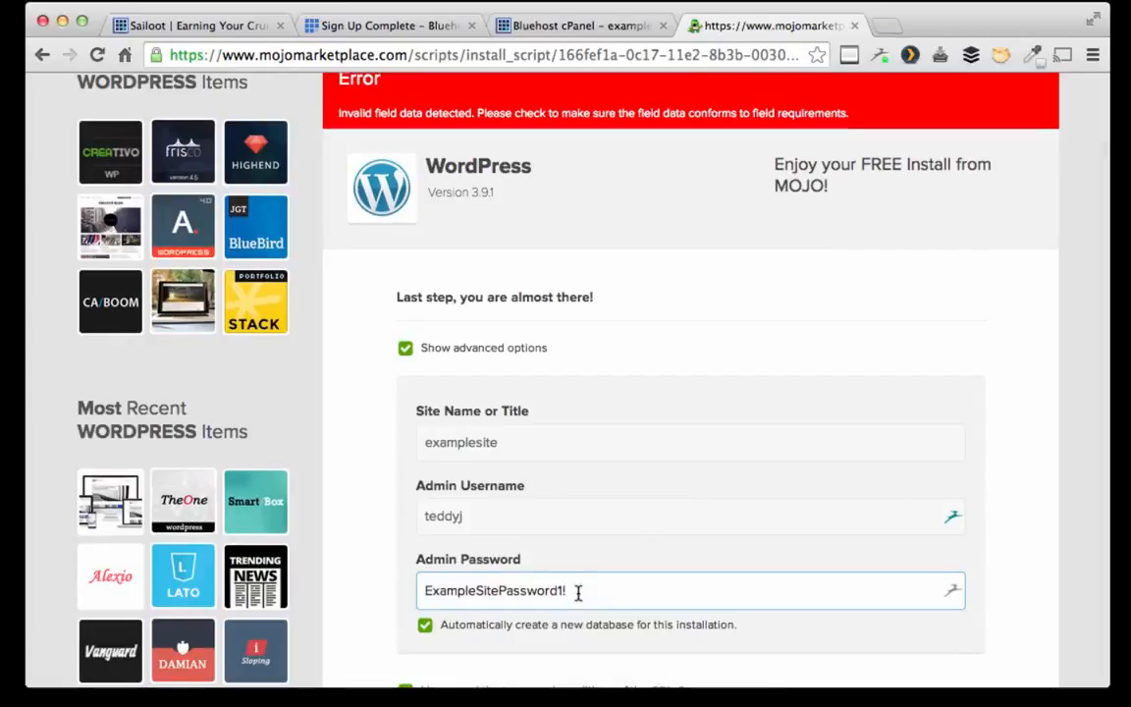
{"action": "left_click_drag", "start_coordinate": [578, 591], "coordinate": [416, 587]}
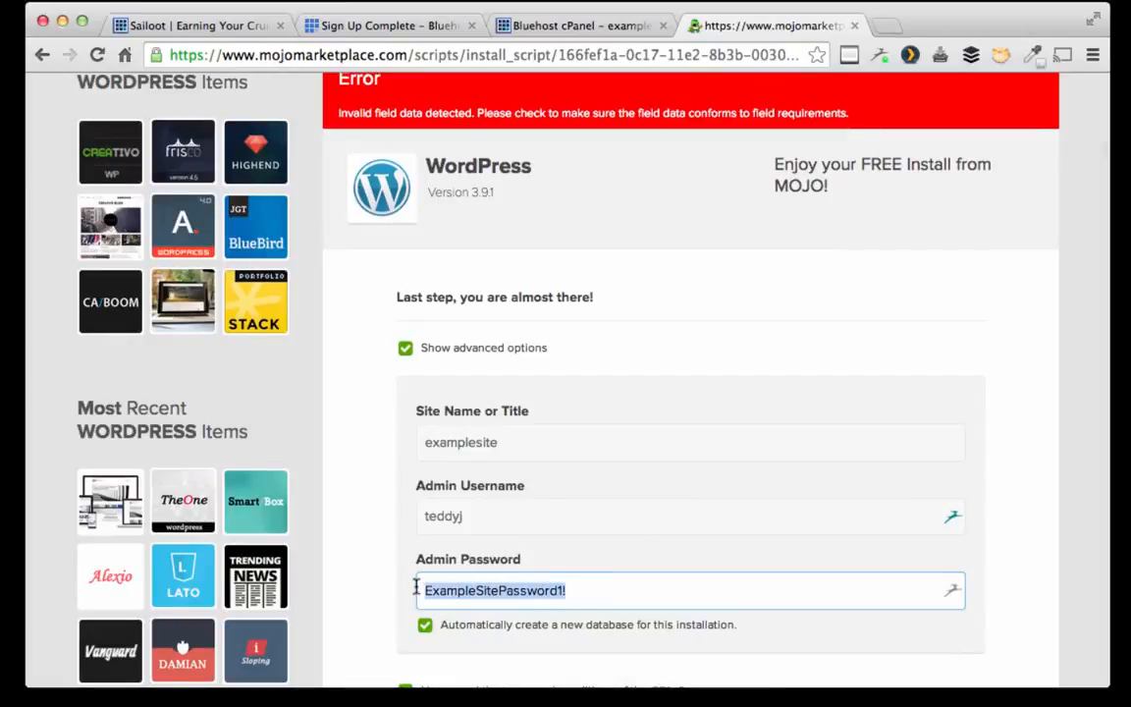
{"action": "type", "text": "ExSite"}
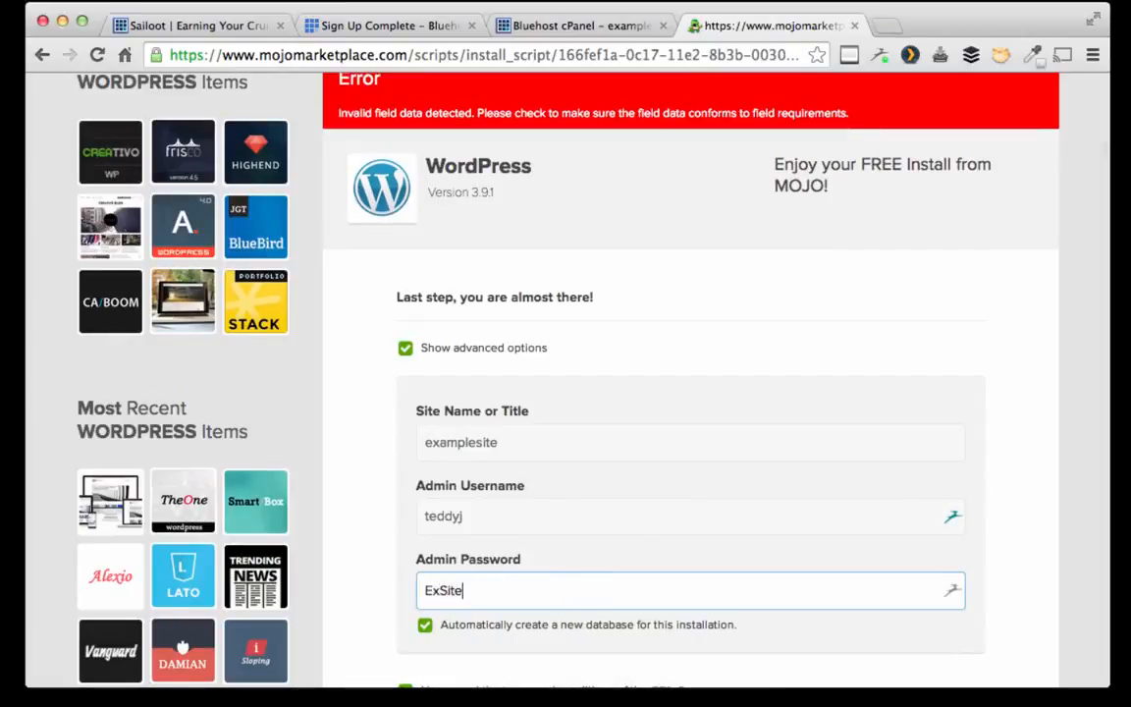
{"action": "type", "text": "Password1!"}
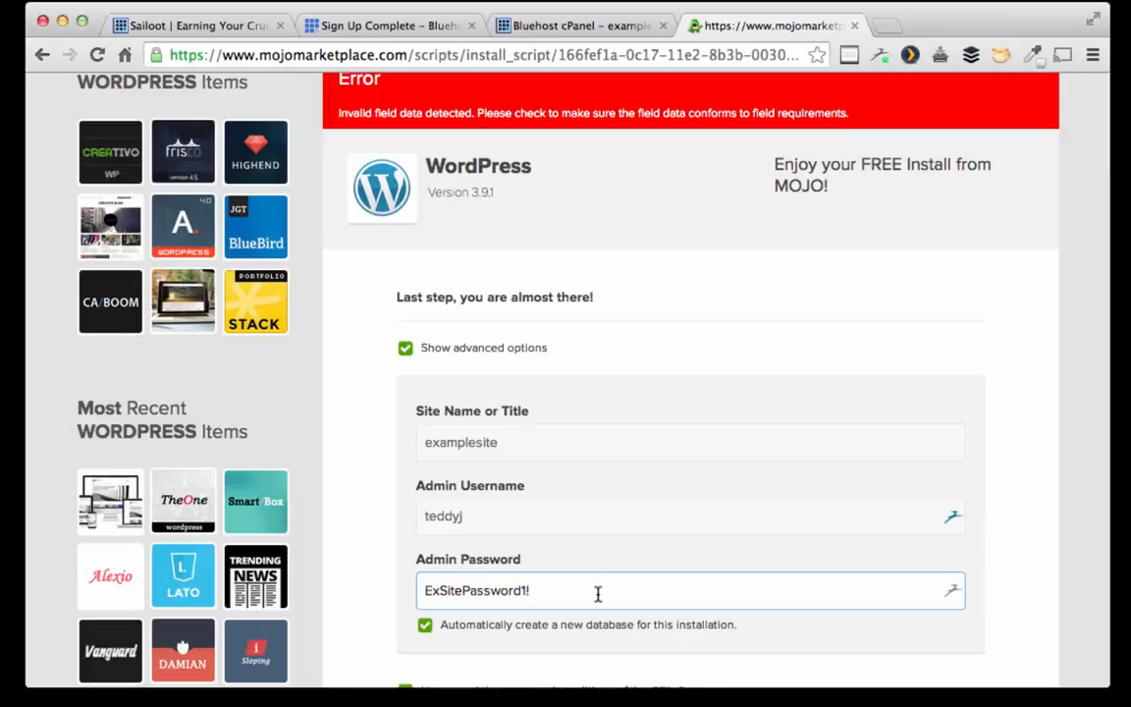
{"action": "scroll", "coordinate": [638, 594], "scroll_direction": "down", "scroll_amount": 1}
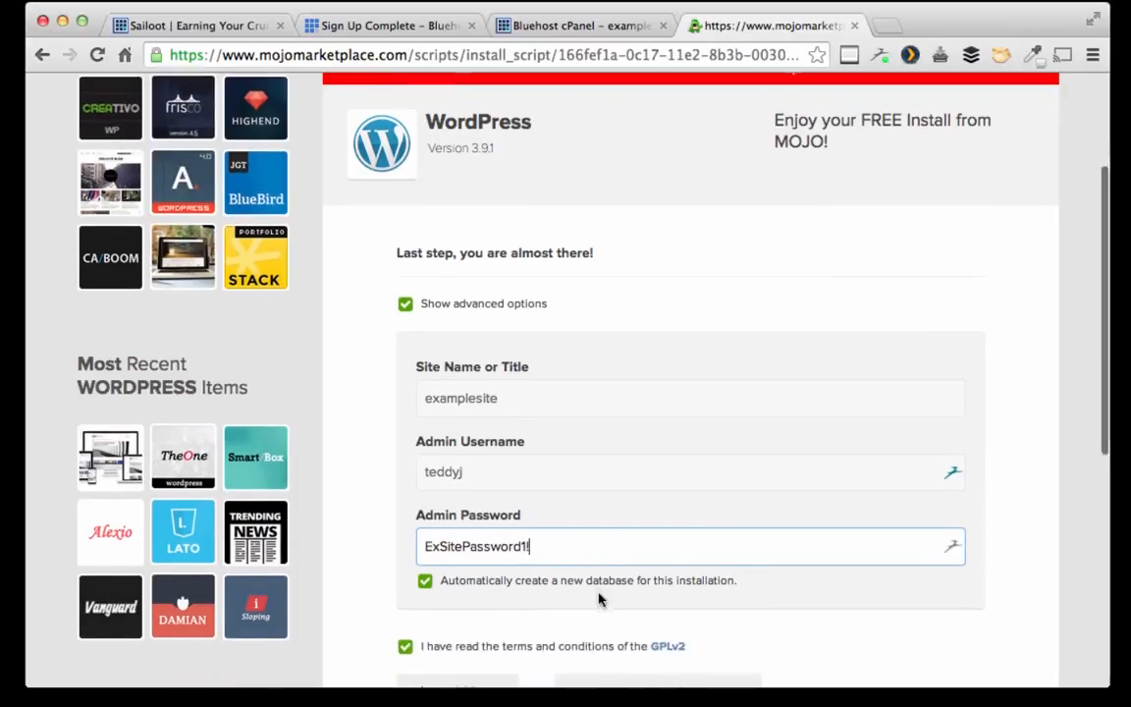
{"action": "scroll", "coordinate": [491, 599], "scroll_direction": "down", "scroll_amount": 1}
{"action": "left_click", "coordinate": [500, 631]}
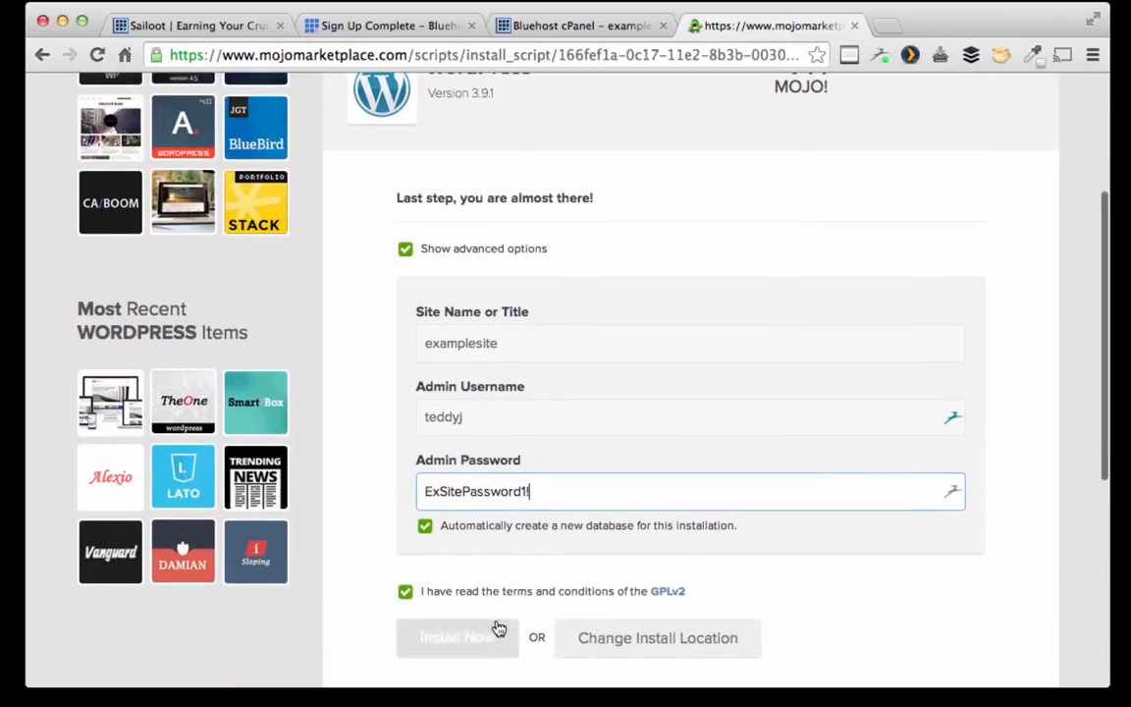
Step: Dismiss the save-password prompt and start the WordPress installation
{"action": "scroll", "coordinate": [589, 491], "scroll_direction": "down", "scroll_amount": 2}
{"action": "left_click", "coordinate": [632, 364]}
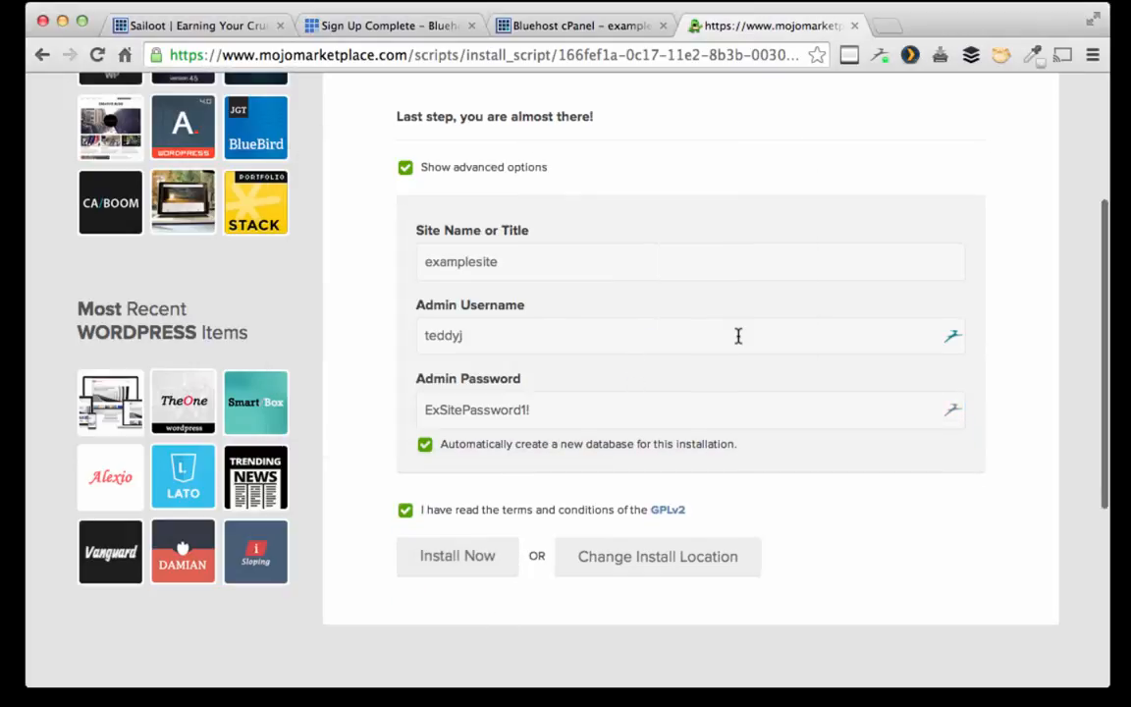
{"action": "scroll", "coordinate": [738, 336], "scroll_direction": "up", "scroll_amount": 2}
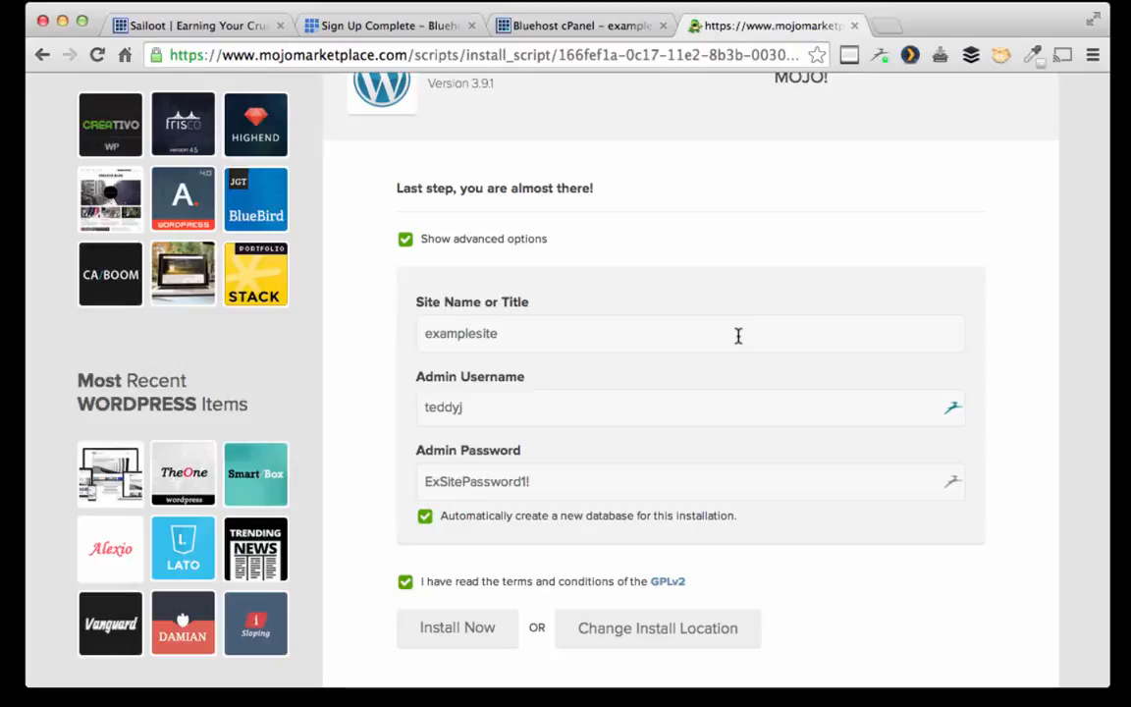
{"action": "left_click", "coordinate": [472, 632]}
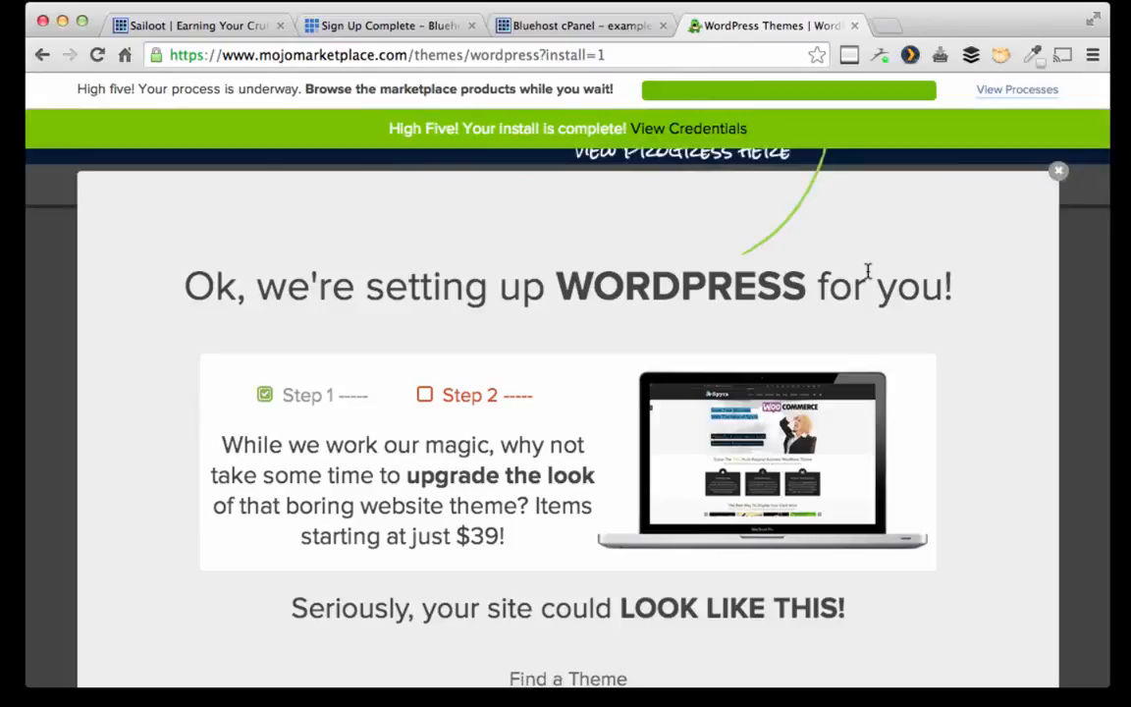
Step: View the finished install's credentials and open the examplesitebuild.com homepage in a new tab
{"action": "left_click", "coordinate": [1026, 96]}
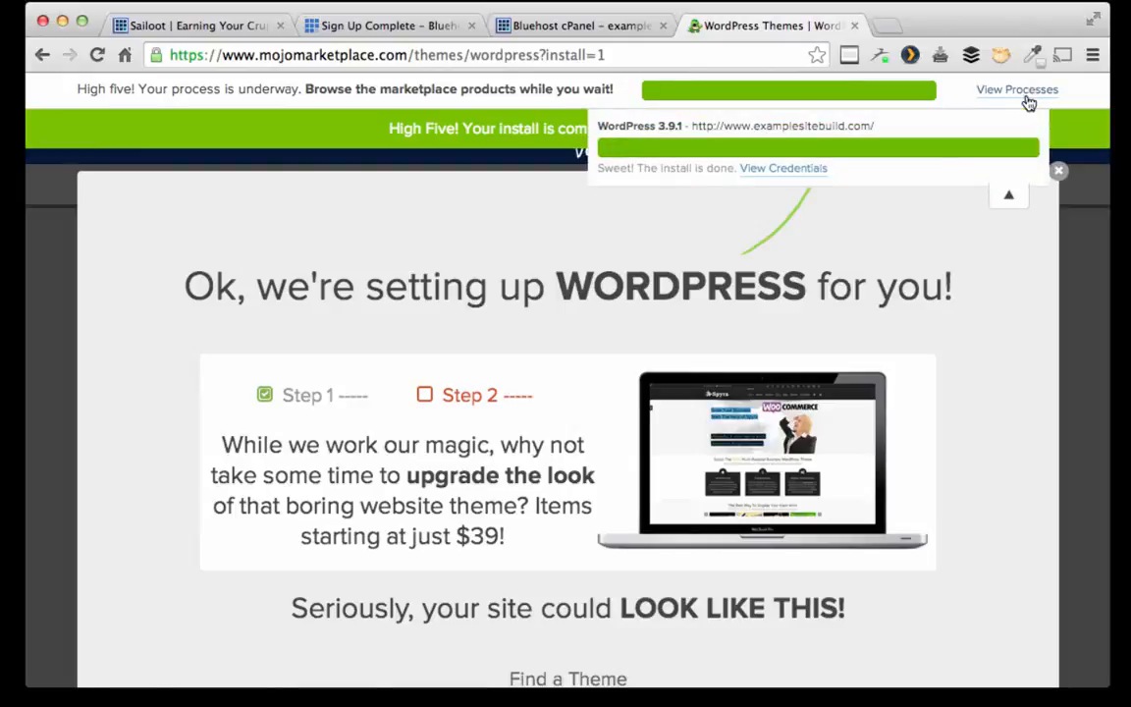
{"action": "left_click", "coordinate": [783, 175]}
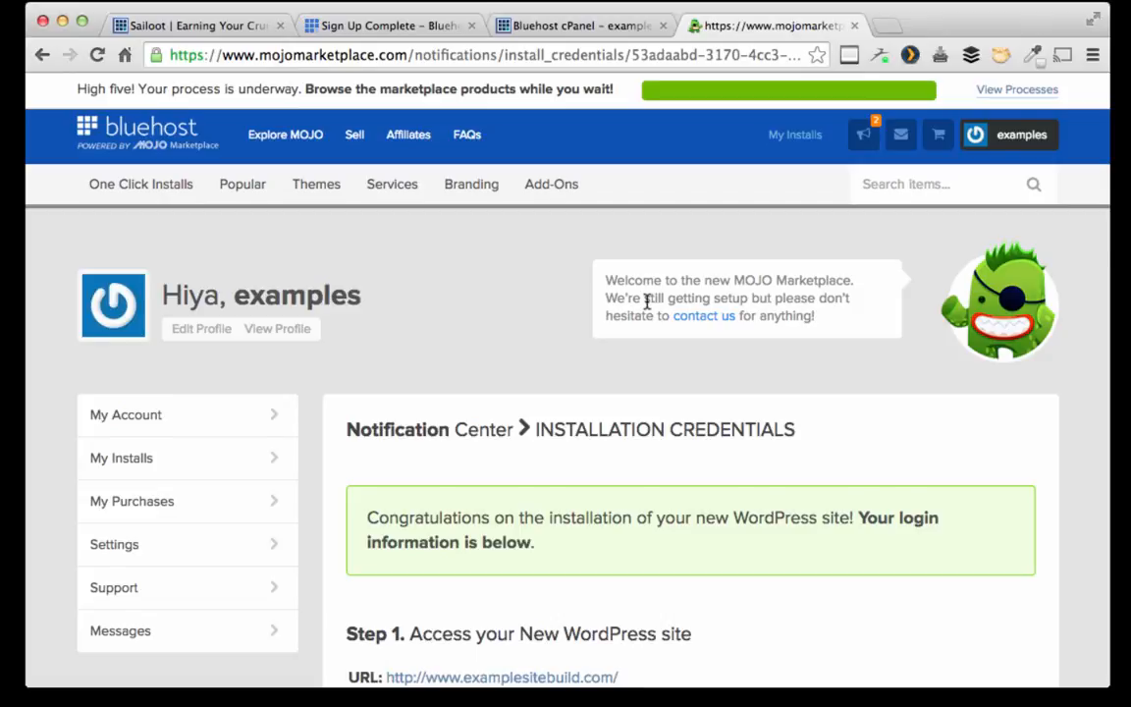
{"action": "scroll", "coordinate": [647, 301], "scroll_direction": "down", "scroll_amount": 3}
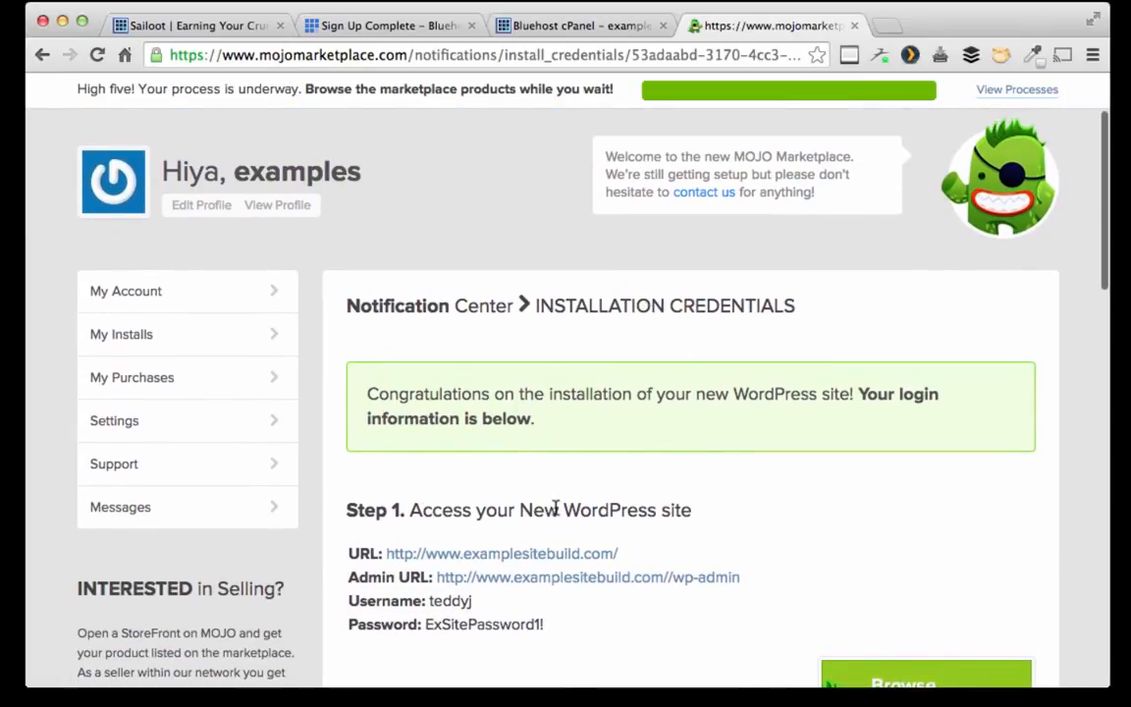
{"action": "left_click", "coordinate": [543, 553]}
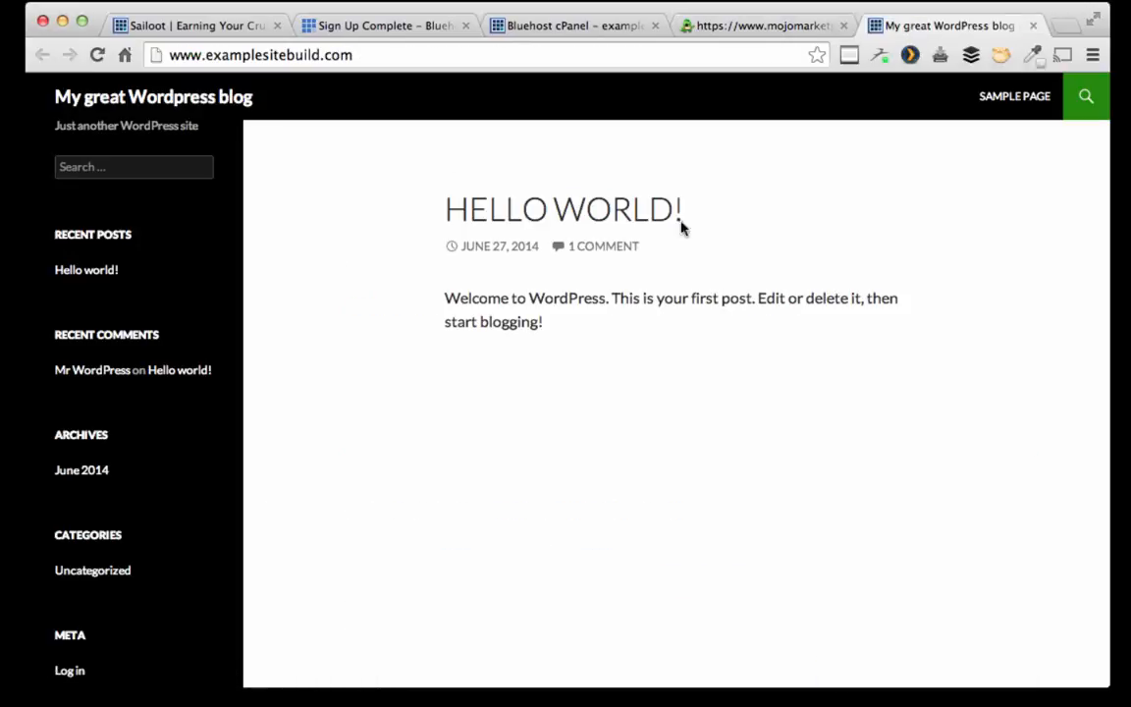
Step: Open the new site's admin login page from the install credentials
{"action": "left_click", "coordinate": [759, 27]}
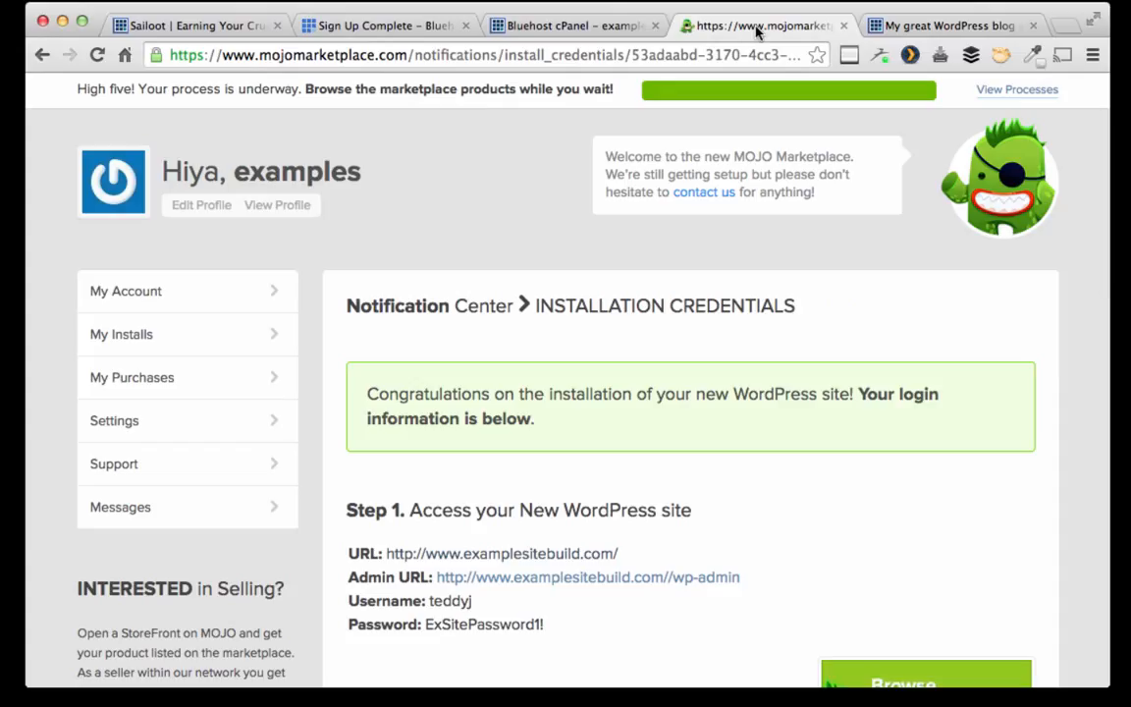
{"action": "left_click", "coordinate": [618, 580]}
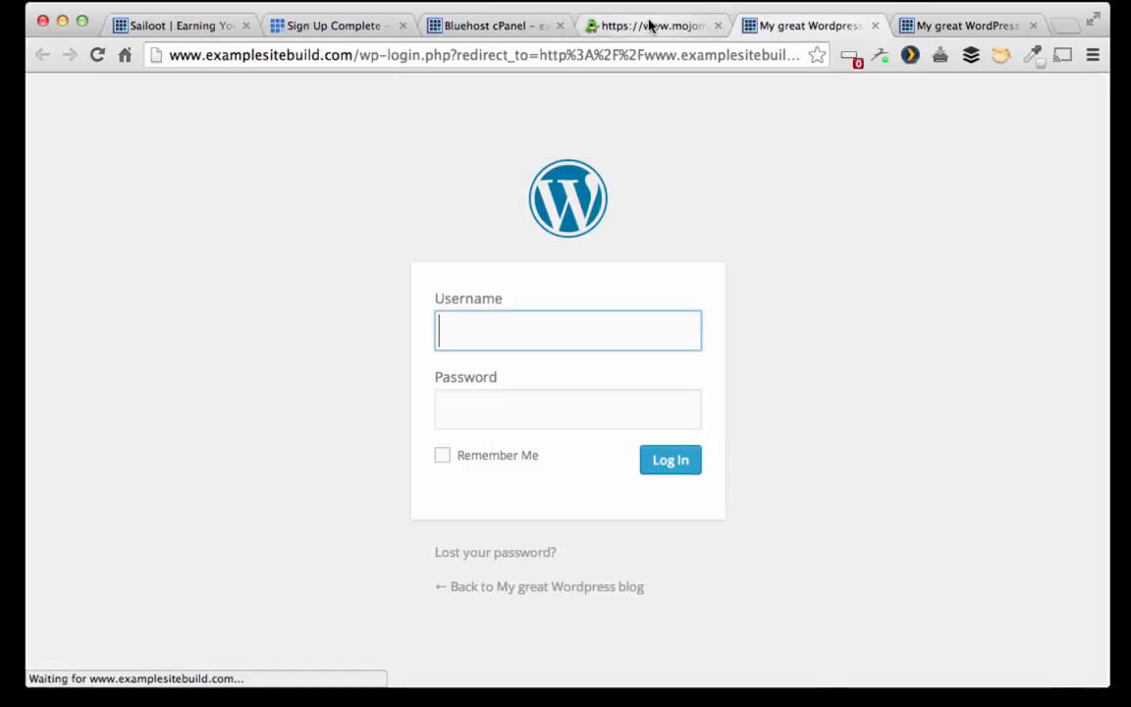
{"action": "left_click", "coordinate": [650, 26]}
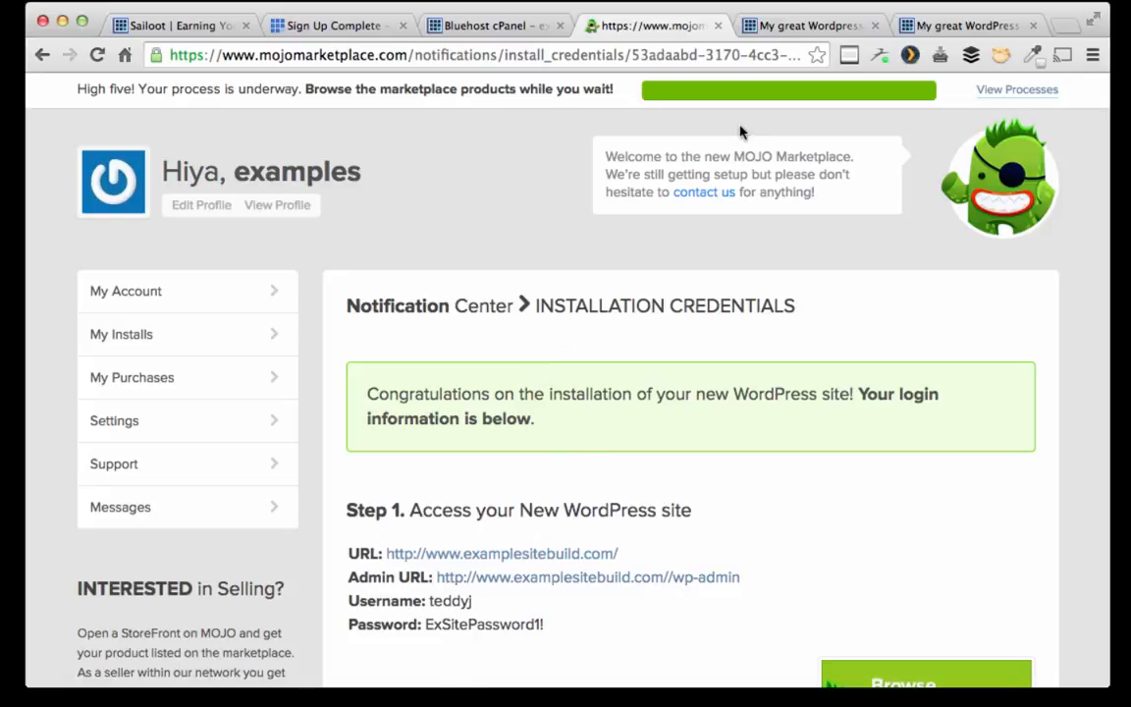
{"action": "left_click", "coordinate": [762, 26]}
Step: Log in with the admin username and the password copied from the credentials page
{"action": "type", "text": "teddy"}
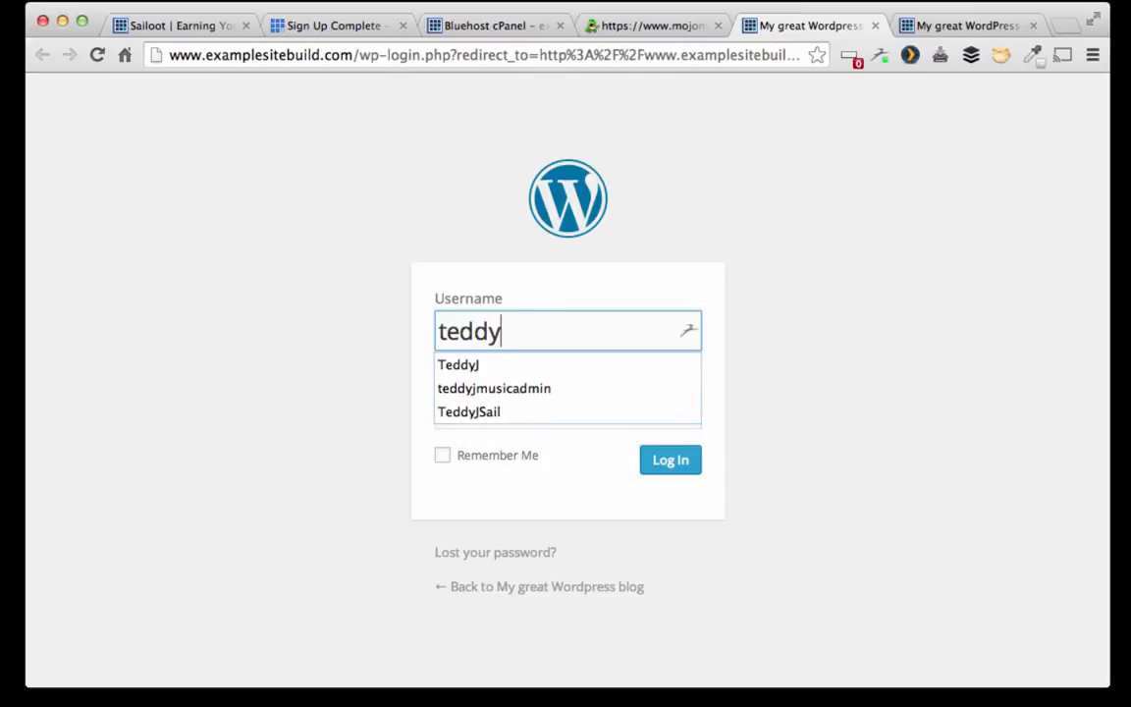
{"action": "type", "text": "j"}
{"action": "key", "text": "Tab"}
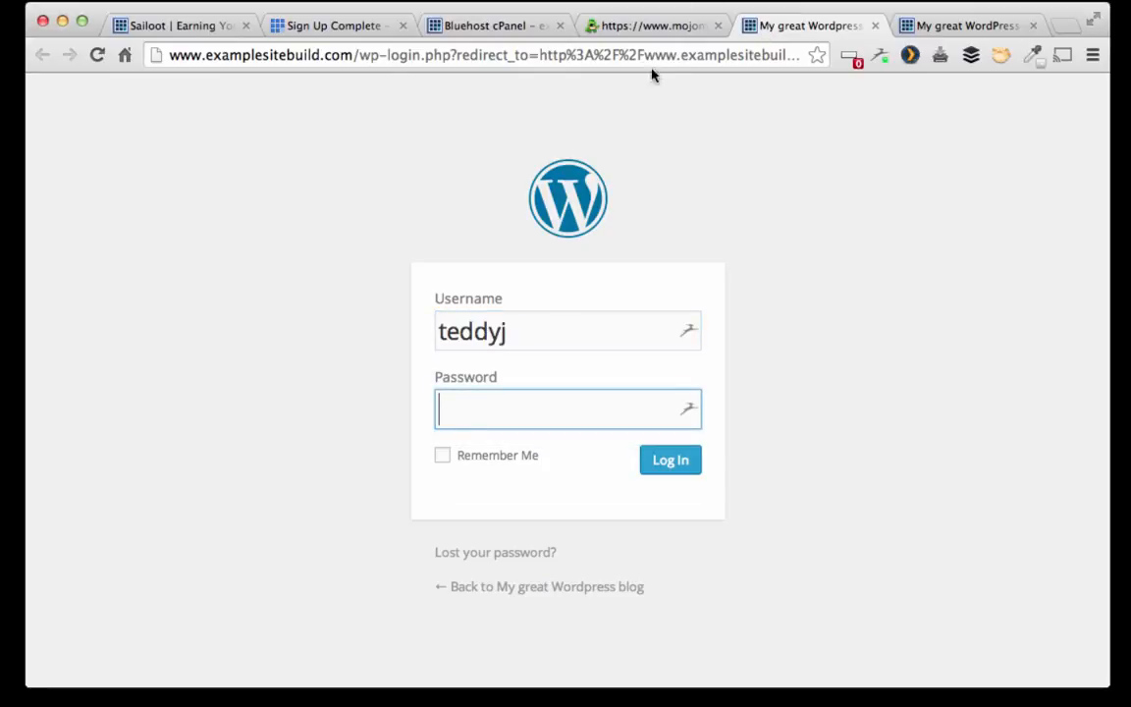
{"action": "left_click", "coordinate": [648, 25]}
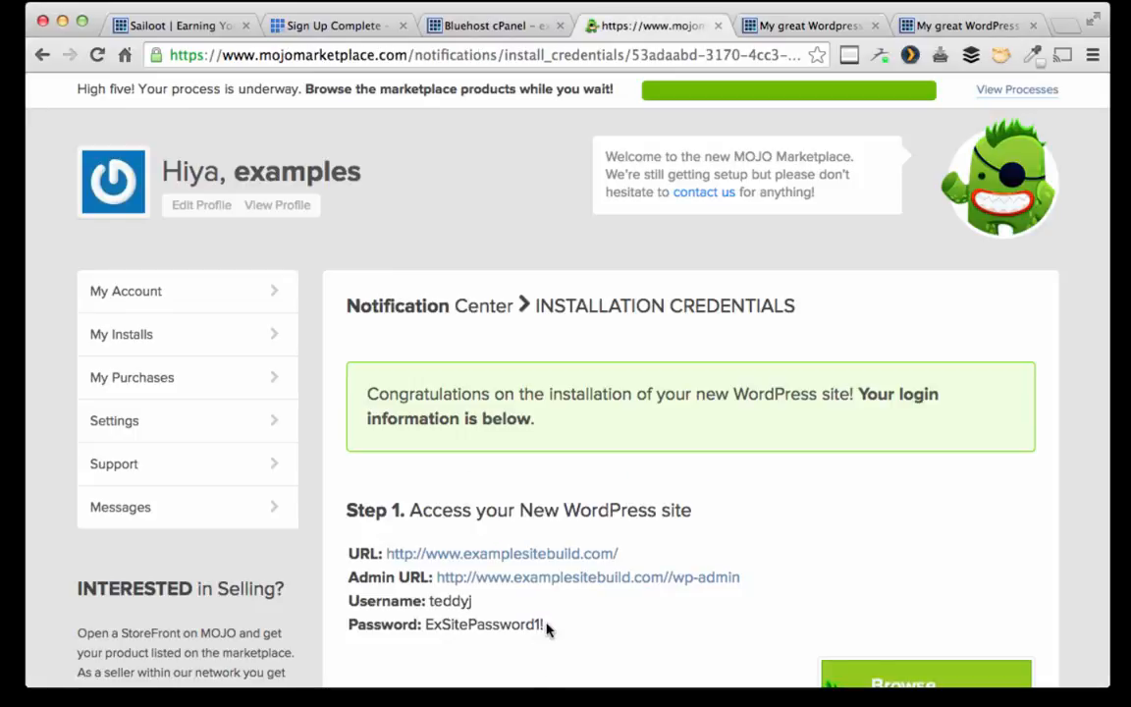
{"action": "left_click_drag", "start_coordinate": [546, 629], "coordinate": [422, 624]}
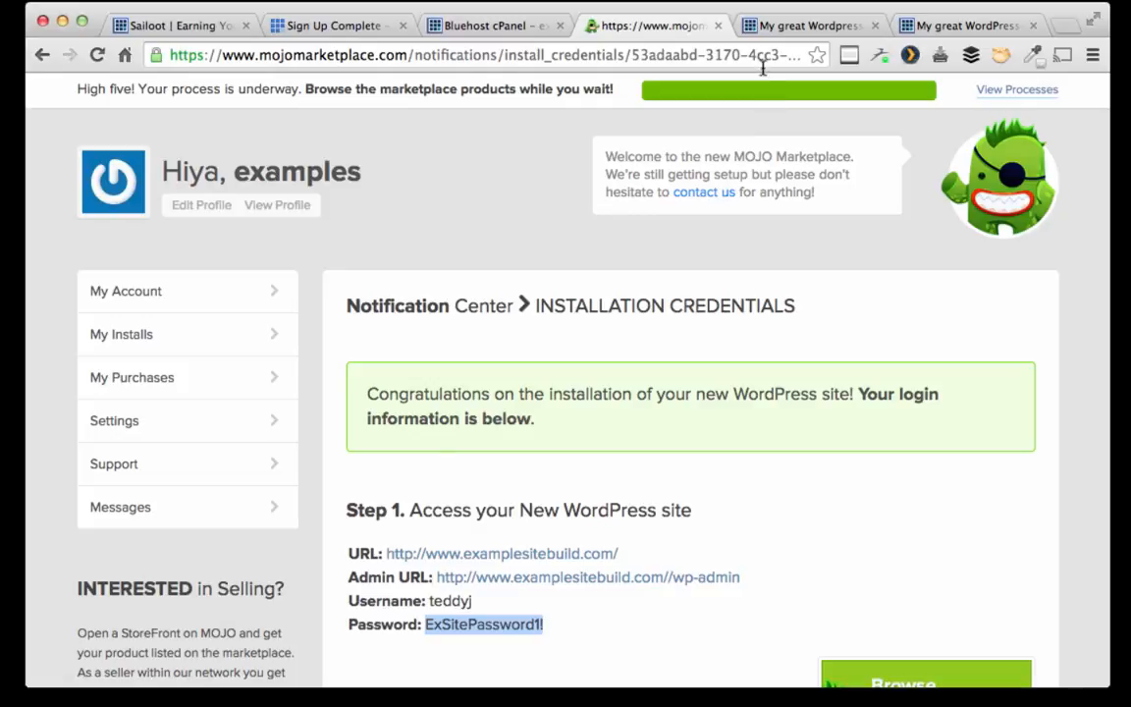
{"action": "key", "text": "ctrl+Tab"}
{"action": "key", "text": "super+v"}
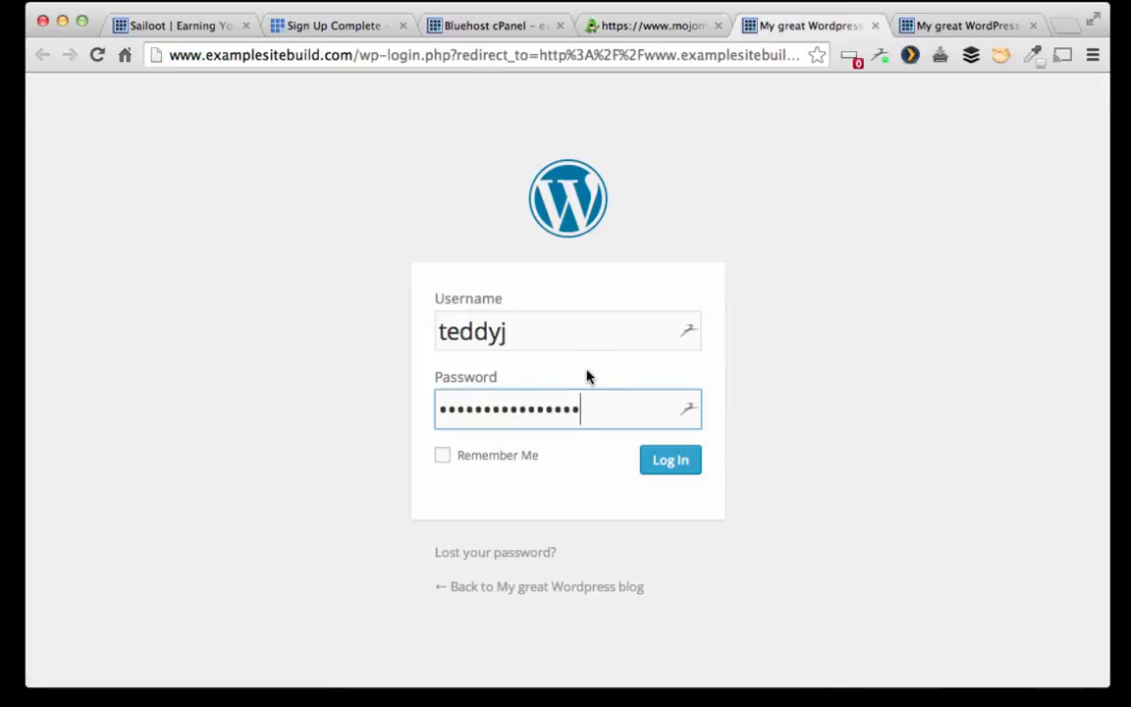
{"action": "left_click", "coordinate": [675, 465]}
{"action": "left_click", "coordinate": [653, 362]}
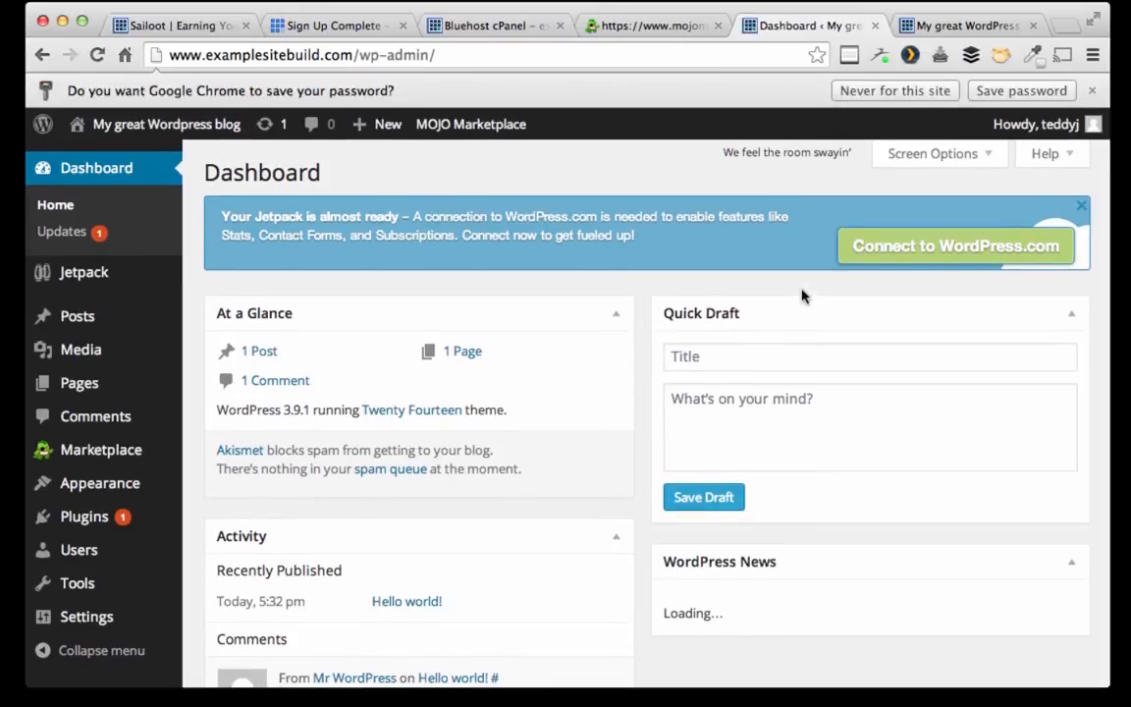
Step: Update all plugins, bringing Jetpack from 2.9.3 to 3.0.2
{"action": "left_click", "coordinate": [61, 231]}
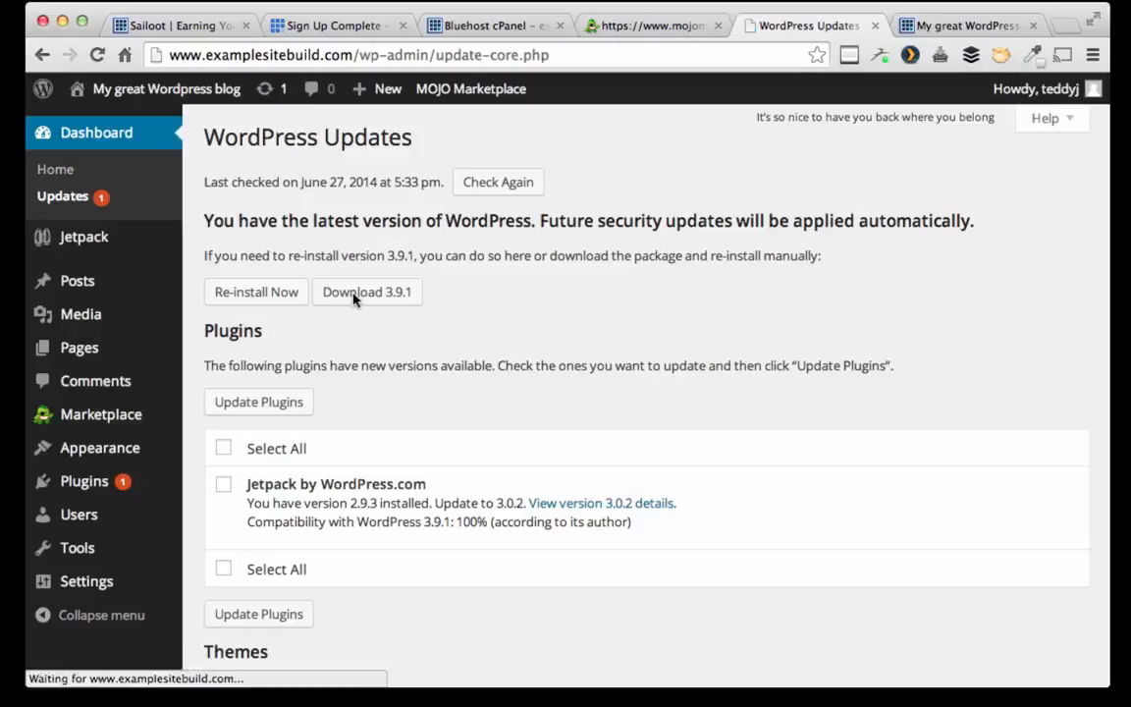
{"action": "left_click", "coordinate": [223, 448]}
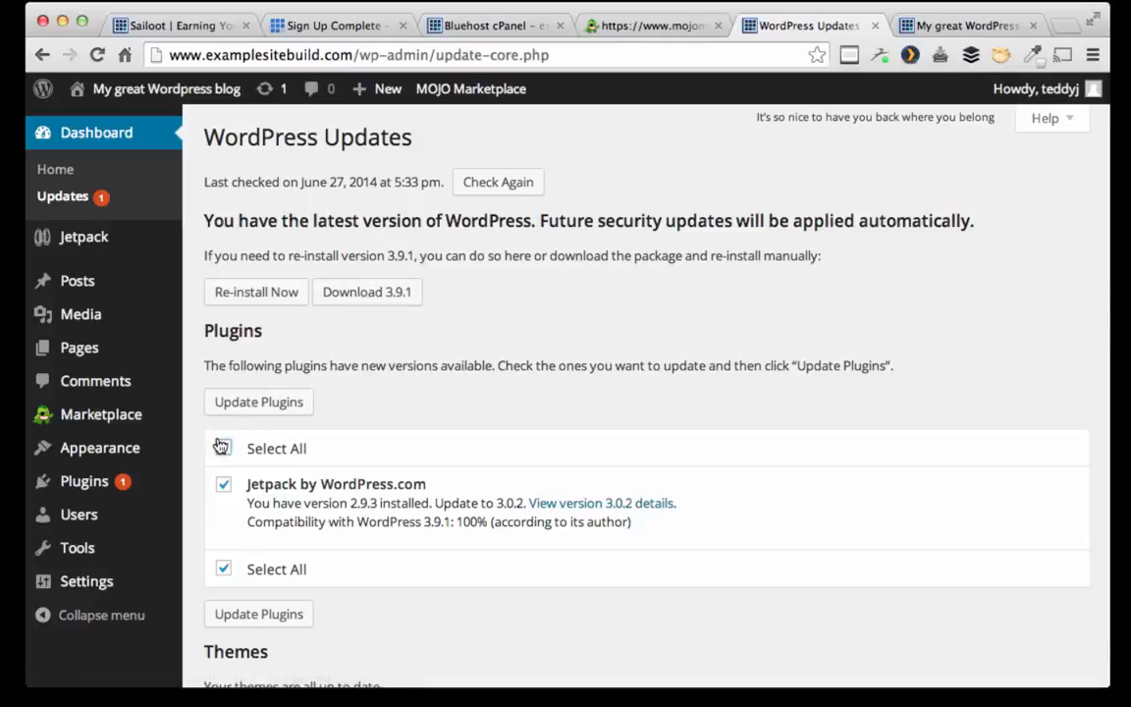
{"action": "left_click", "coordinate": [258, 401]}
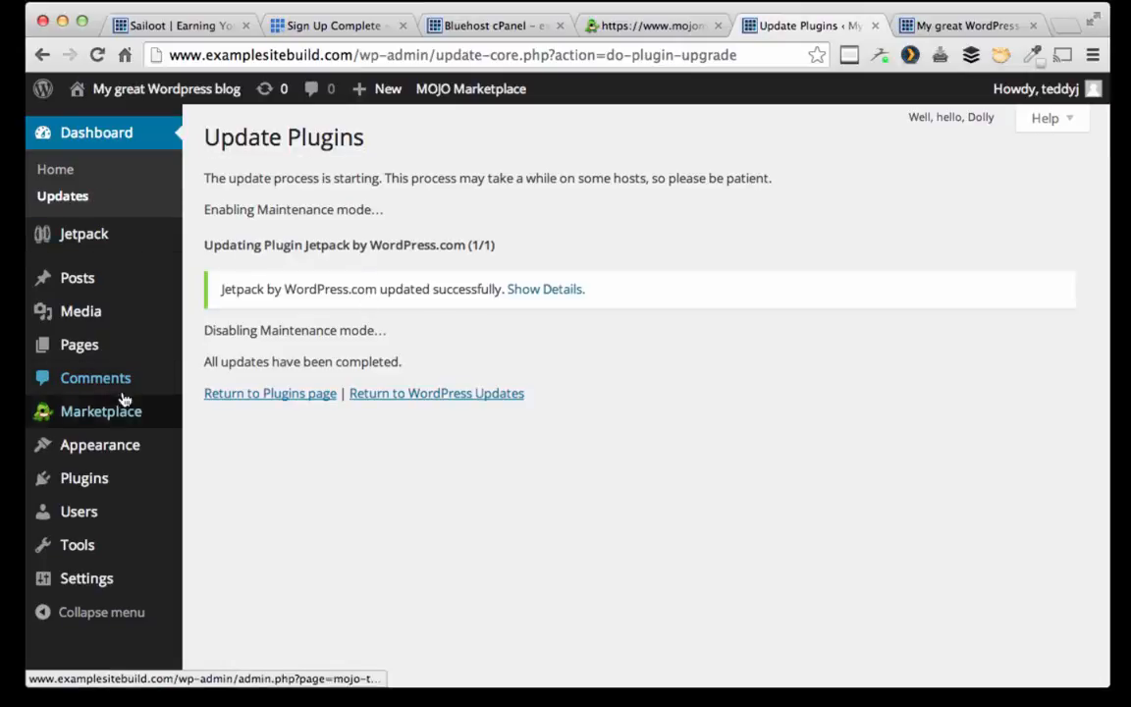
{"action": "mouse_move", "coordinate": [116, 445]}
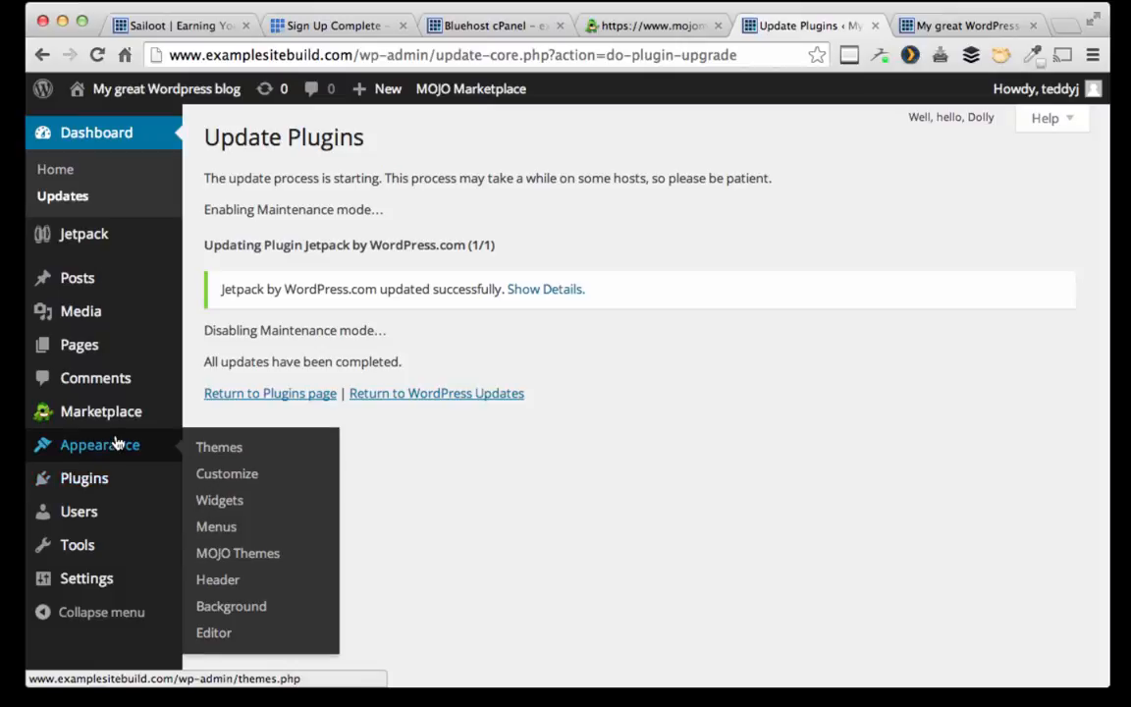
{"action": "left_click", "coordinate": [222, 451]}
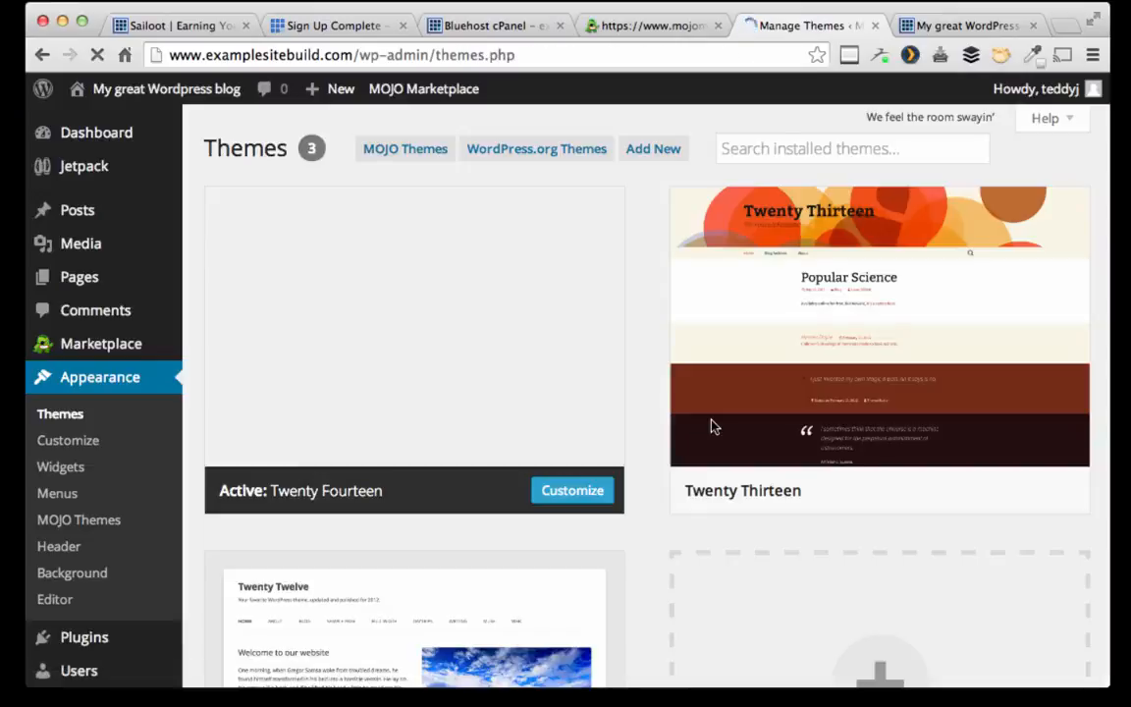
Step: Find 'magazine basic' in the theme directory, install it and activate it
{"action": "left_click", "coordinate": [765, 147]}
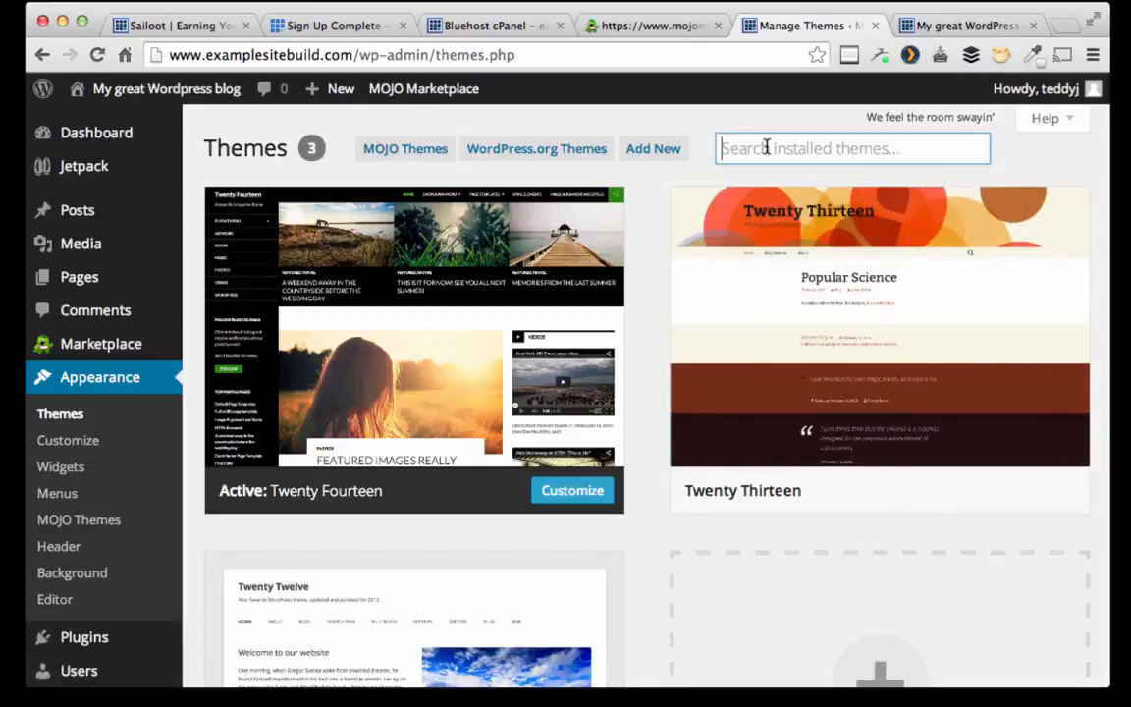
{"action": "type", "text": "maga"}
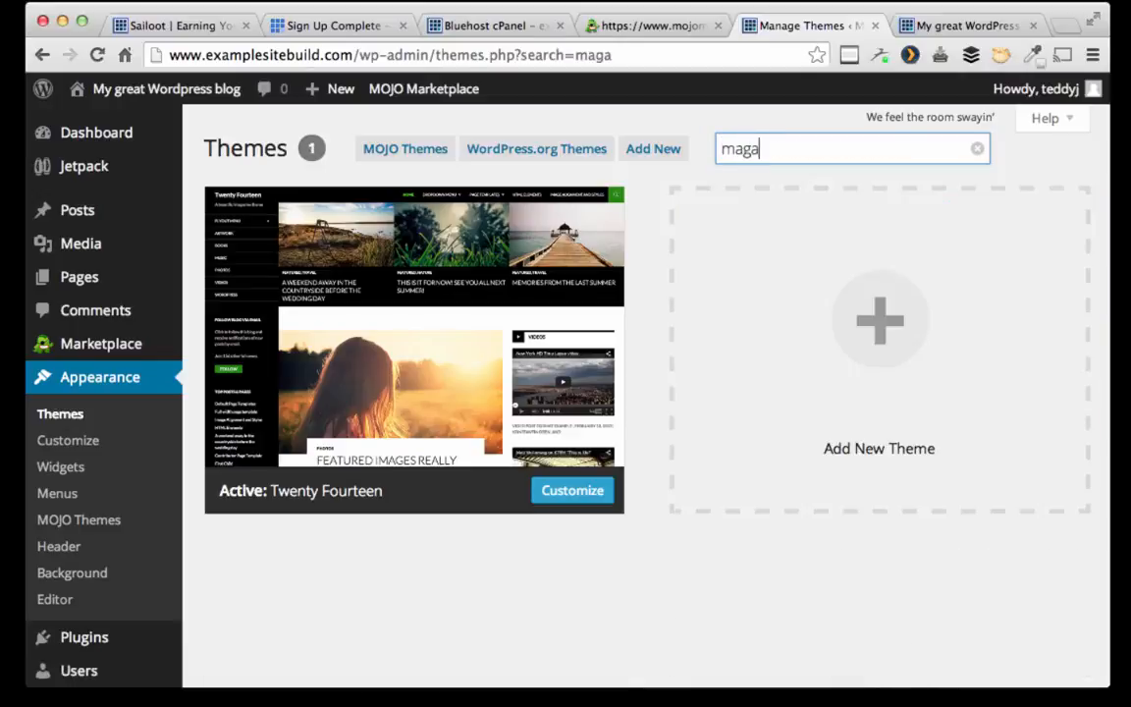
{"action": "type", "text": "zine"}
{"action": "left_click", "coordinate": [653, 148]}
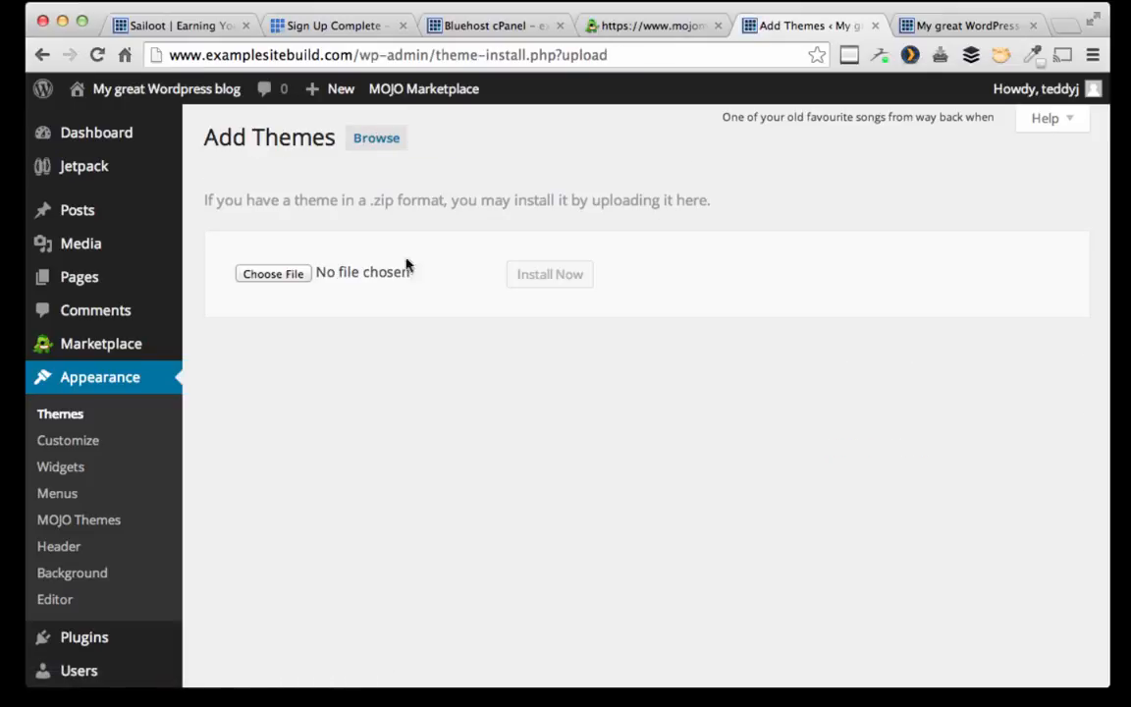
{"action": "left_click", "coordinate": [361, 143]}
{"action": "left_click", "coordinate": [422, 267]}
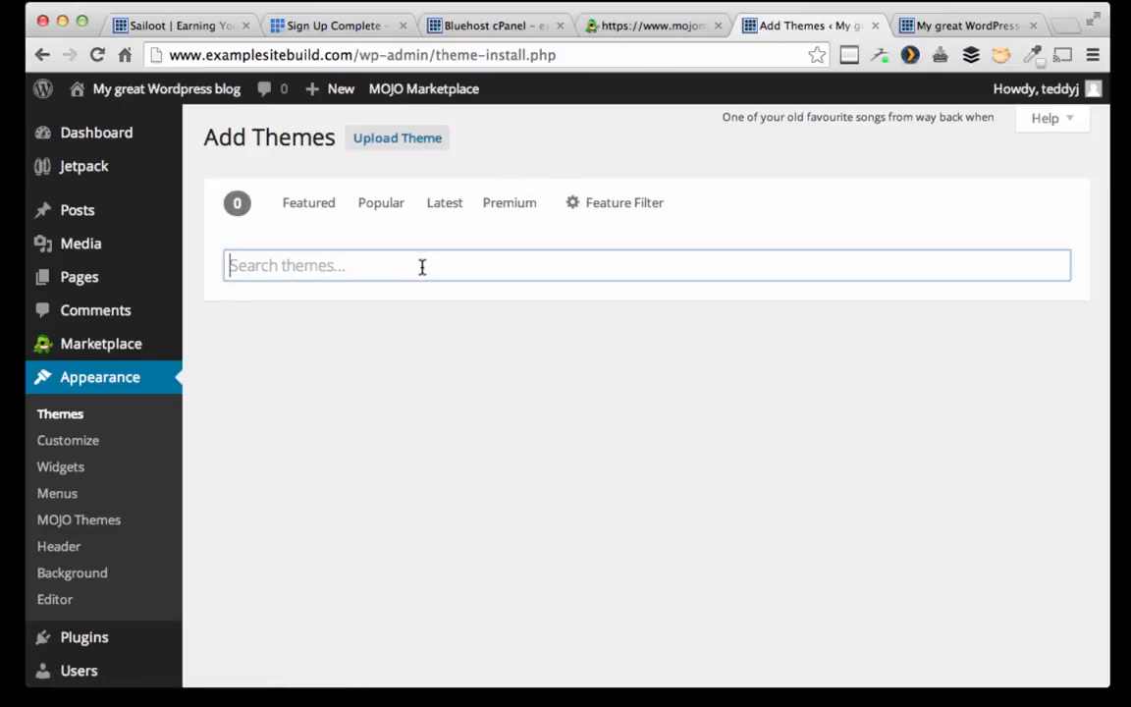
{"action": "type", "text": "mag"}
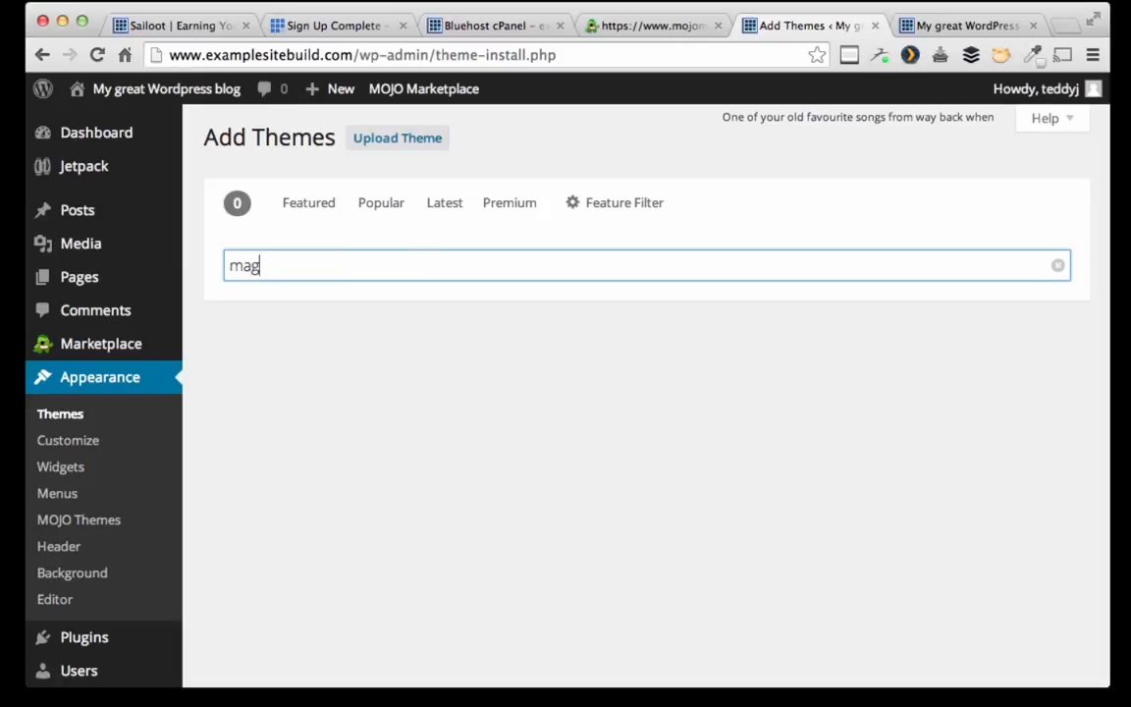
{"action": "type", "text": "azine b"}
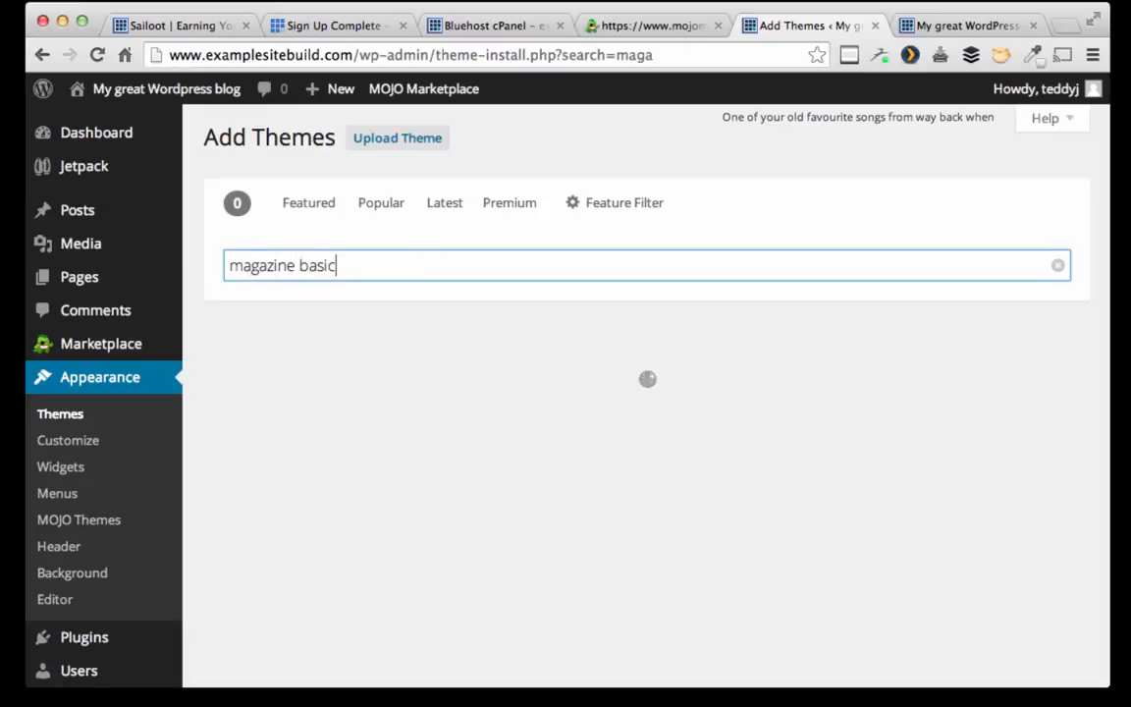
{"action": "type", "text": "asic"}
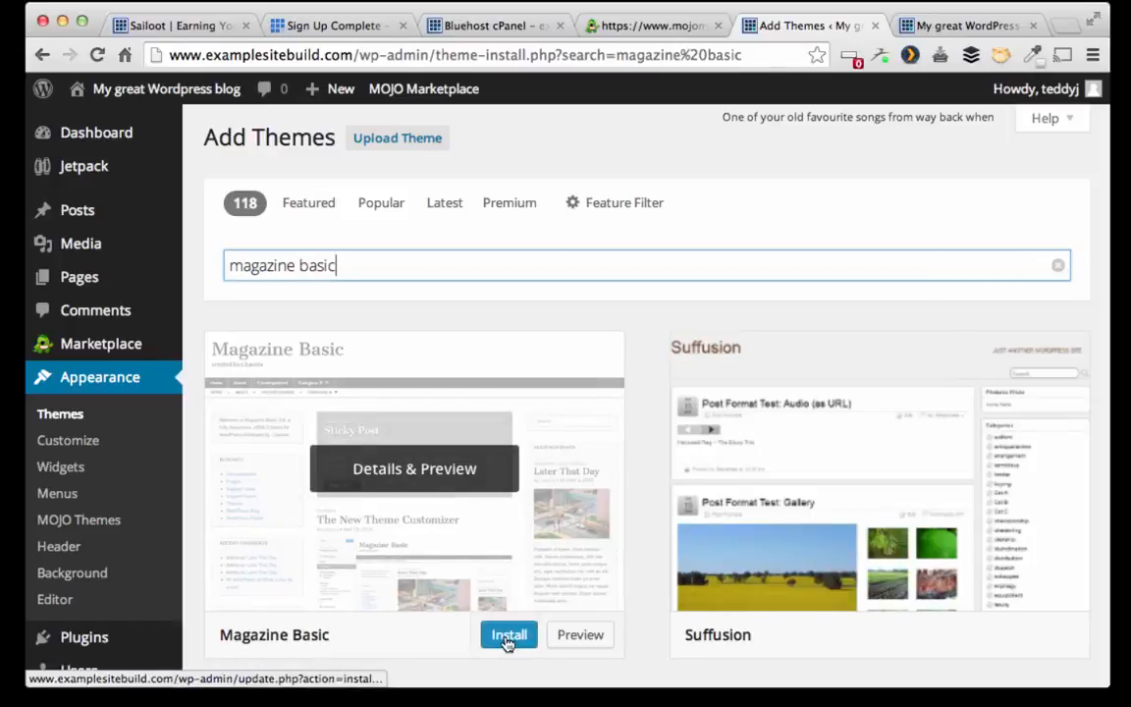
{"action": "left_click", "coordinate": [506, 636]}
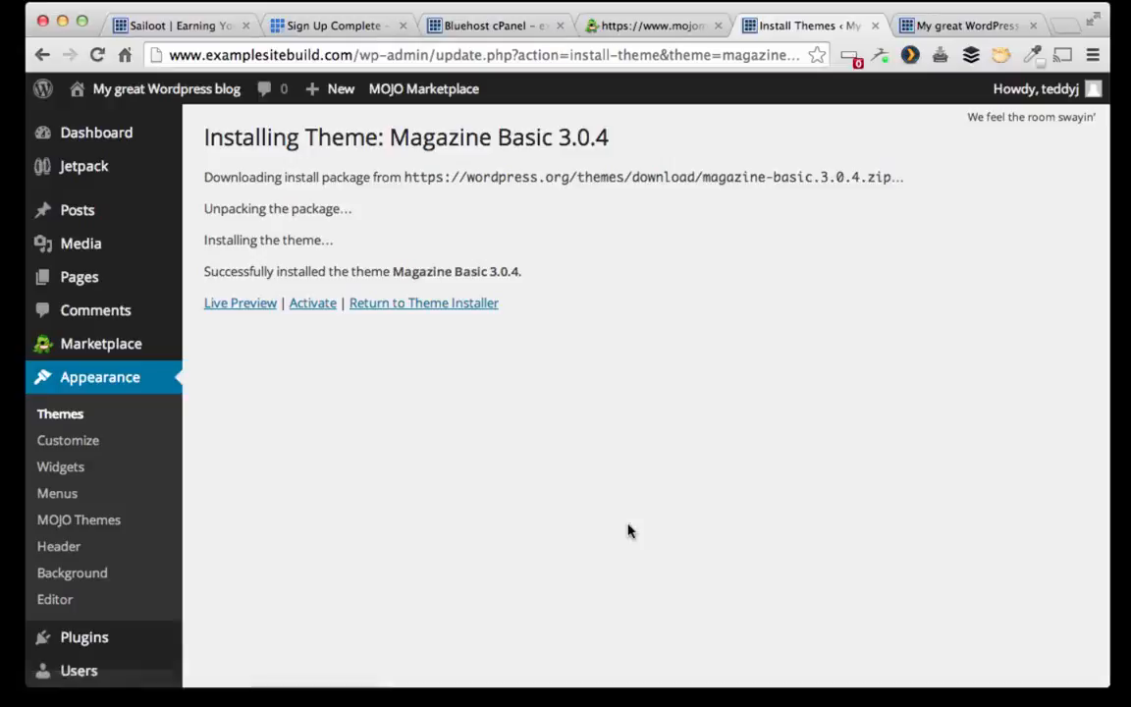
{"action": "left_click", "coordinate": [313, 304]}
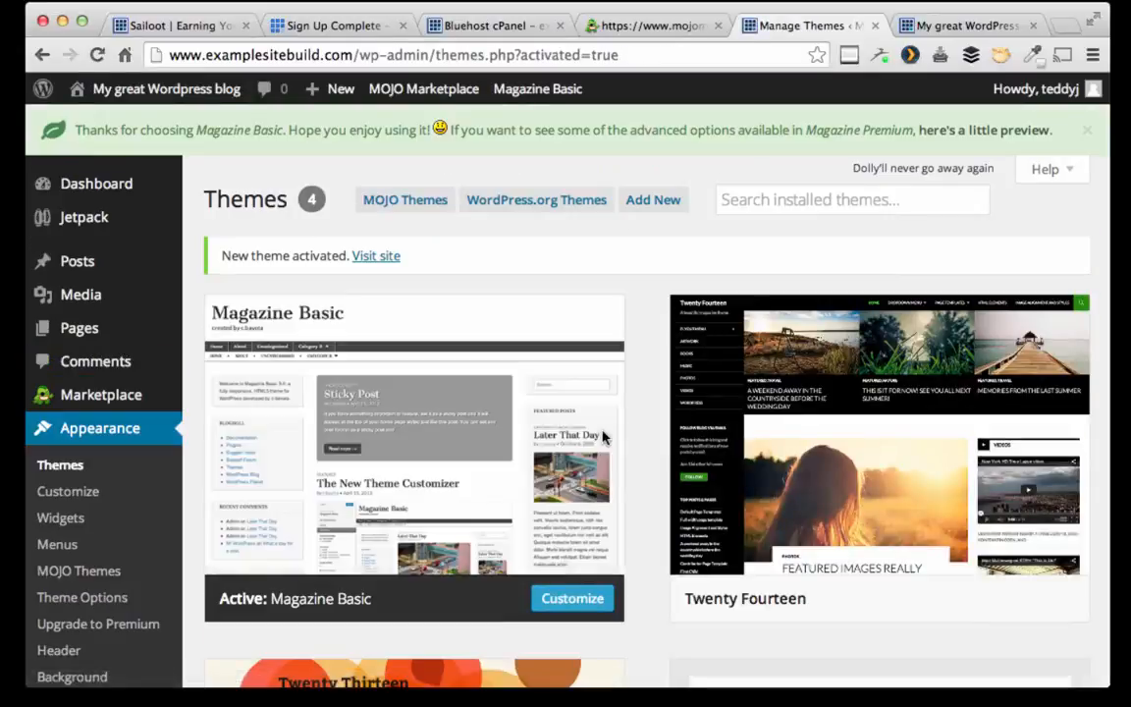
Step: Reload the public blog to see the Magazine Basic layout
{"action": "left_click", "coordinate": [951, 27]}
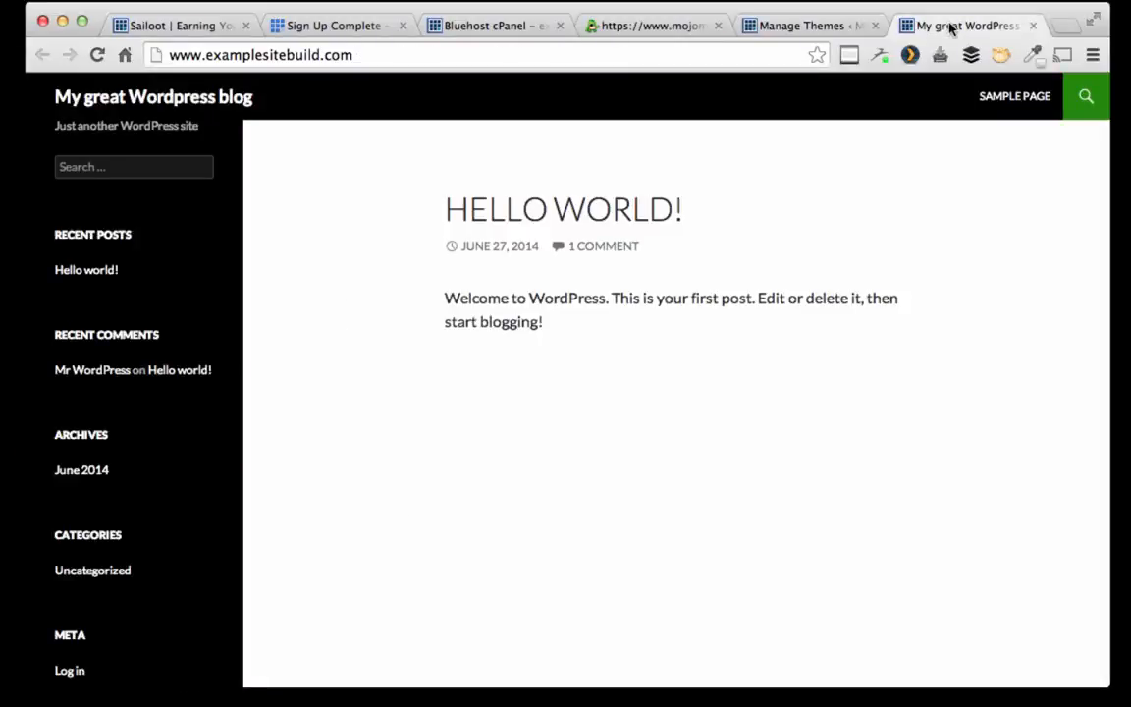
{"action": "left_click", "coordinate": [98, 54]}
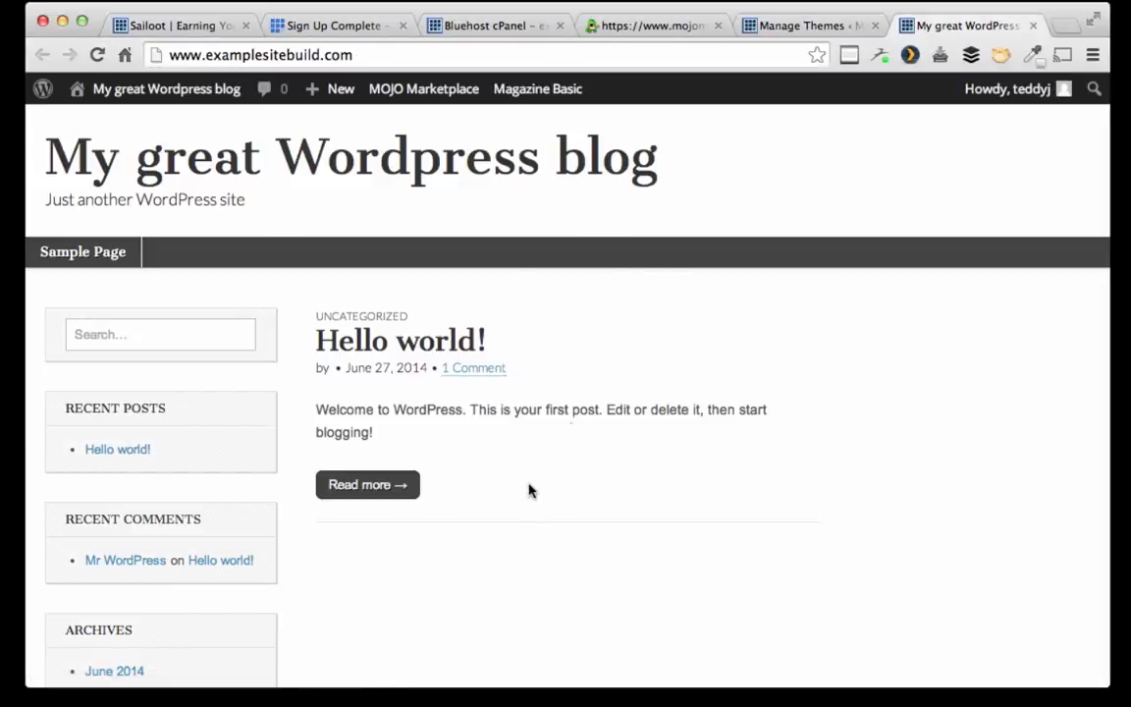
{"action": "left_click", "coordinate": [773, 27]}
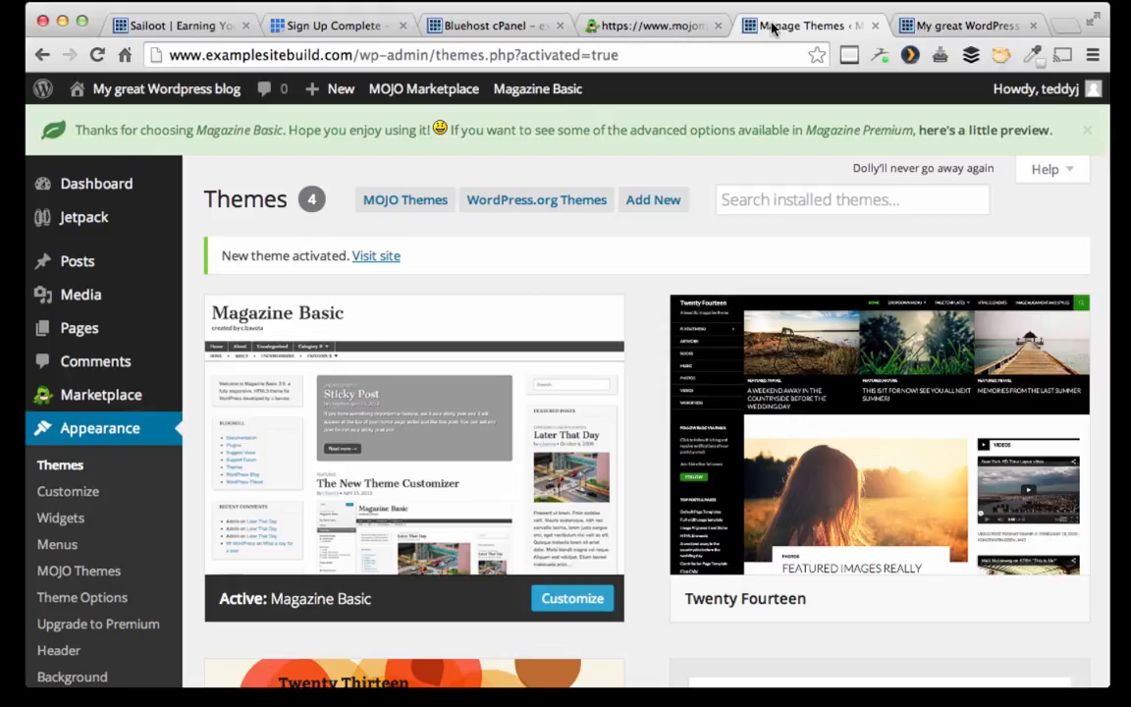
Step: Start a new post titled 'Welcome to My Example Web Page!'
{"action": "mouse_move", "coordinate": [83, 263]}
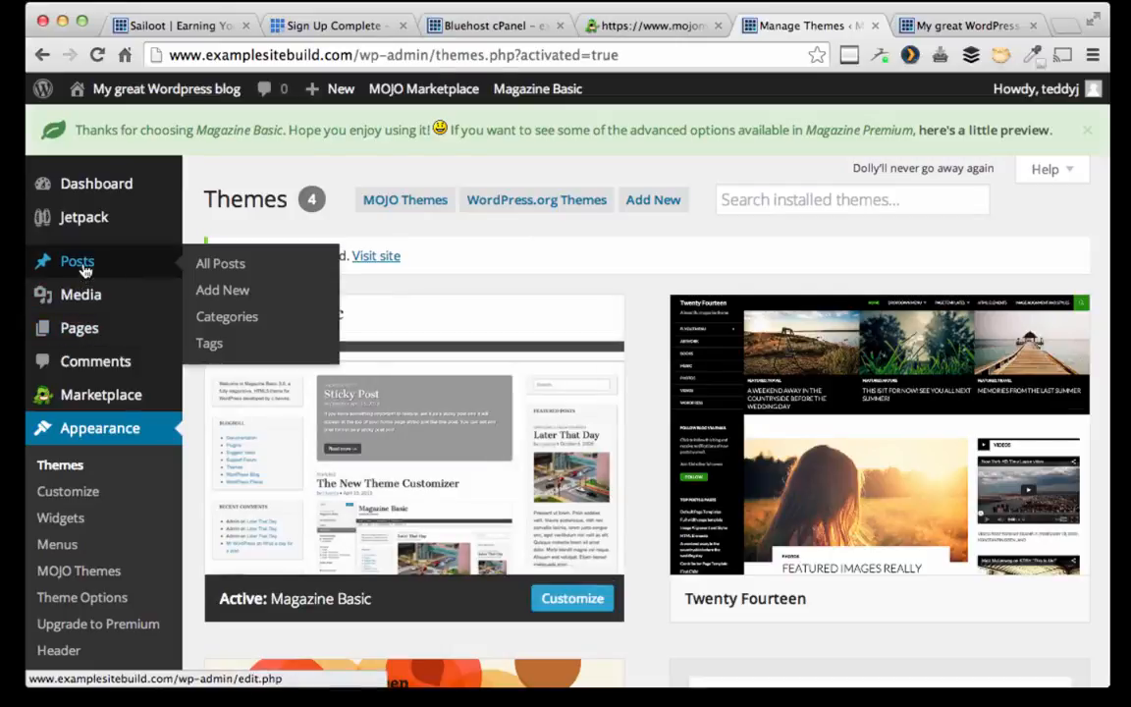
{"action": "left_click", "coordinate": [220, 263]}
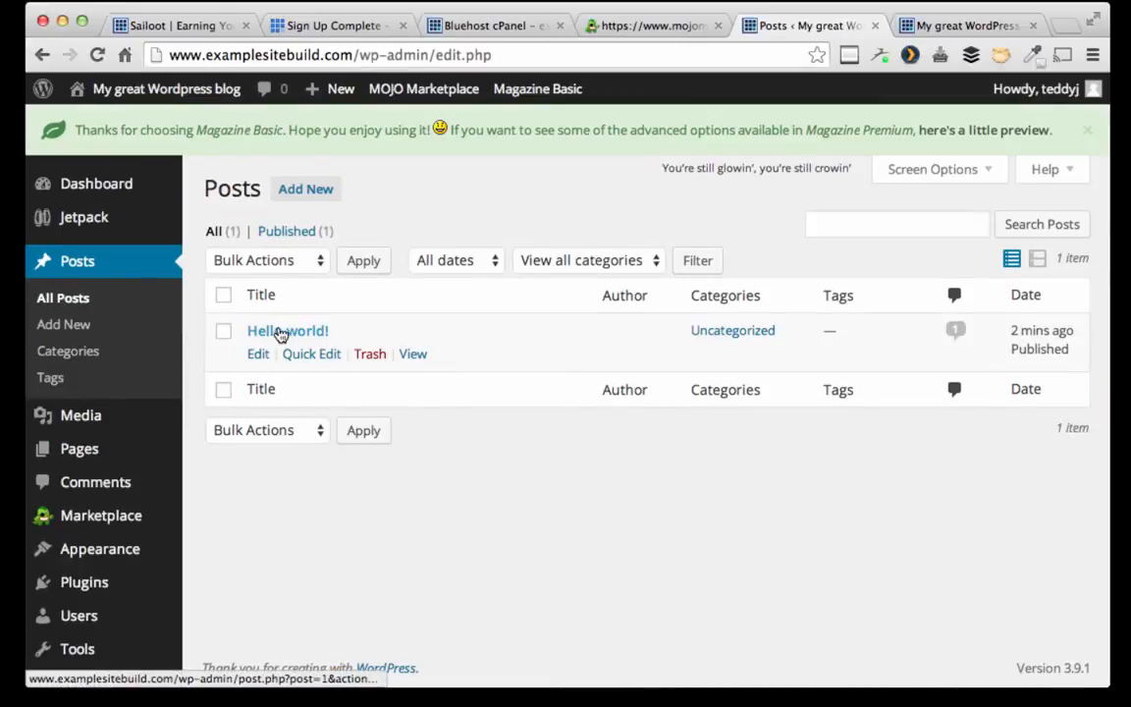
{"action": "left_click", "coordinate": [94, 329]}
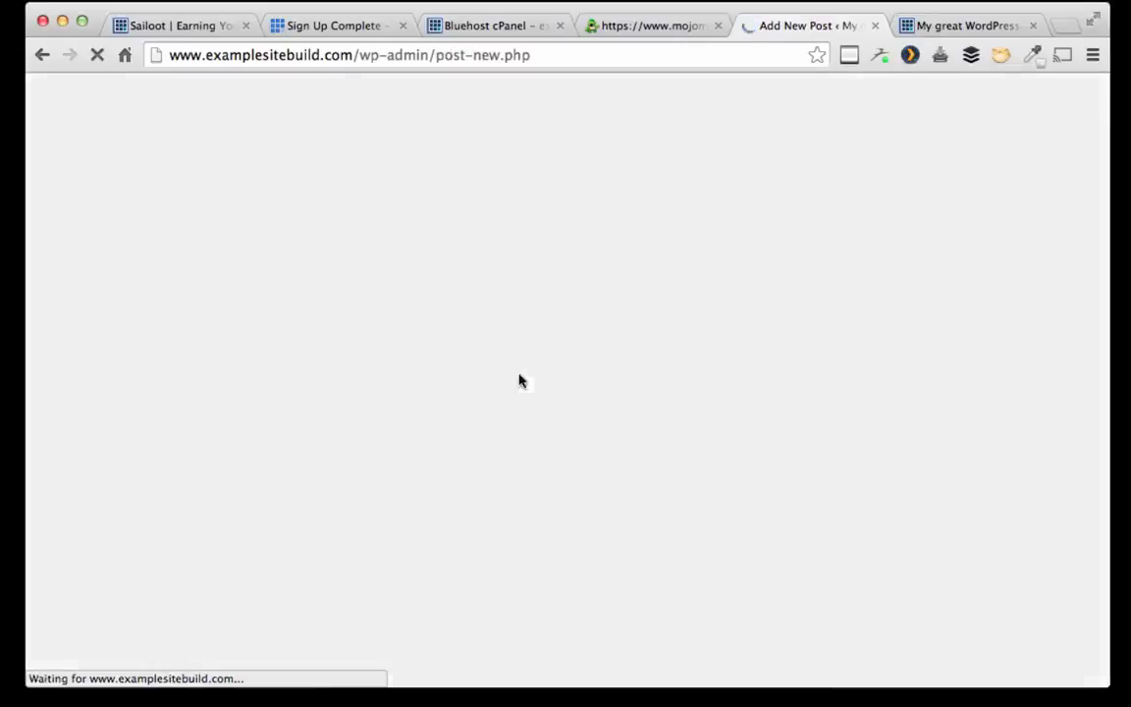
{"action": "type", "text": "Wel"}
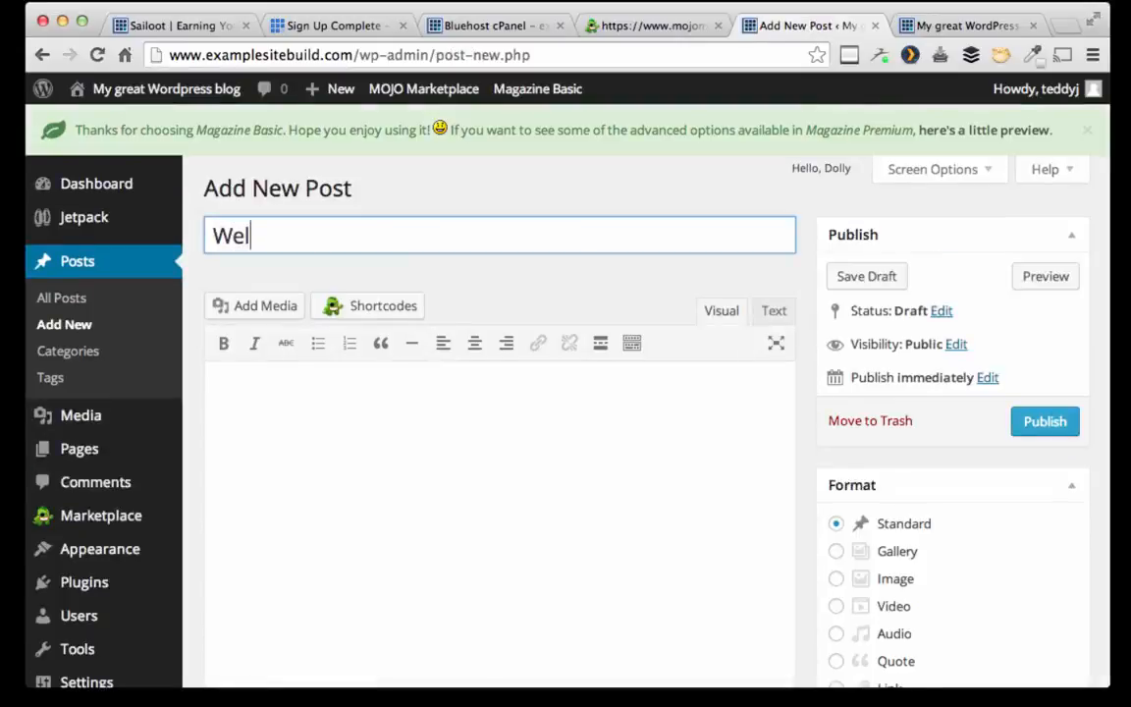
{"action": "type", "text": "come to My E"}
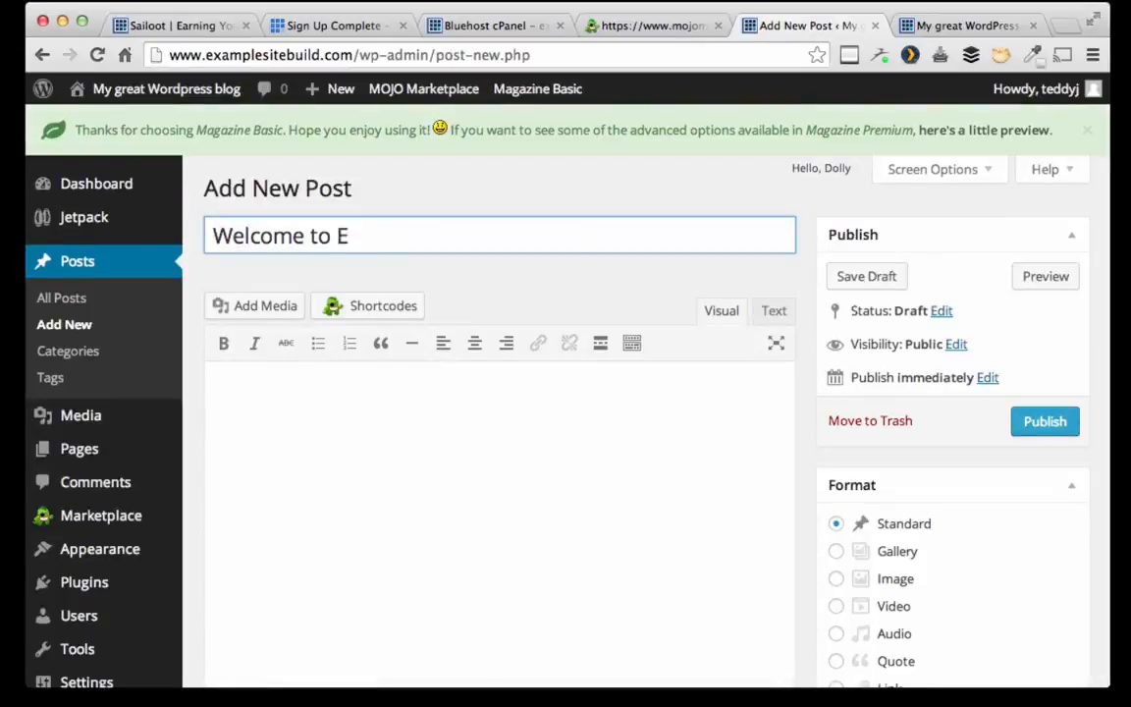
{"action": "key", "text": "BackSpace"}
{"action": "type", "text": "My Example"}
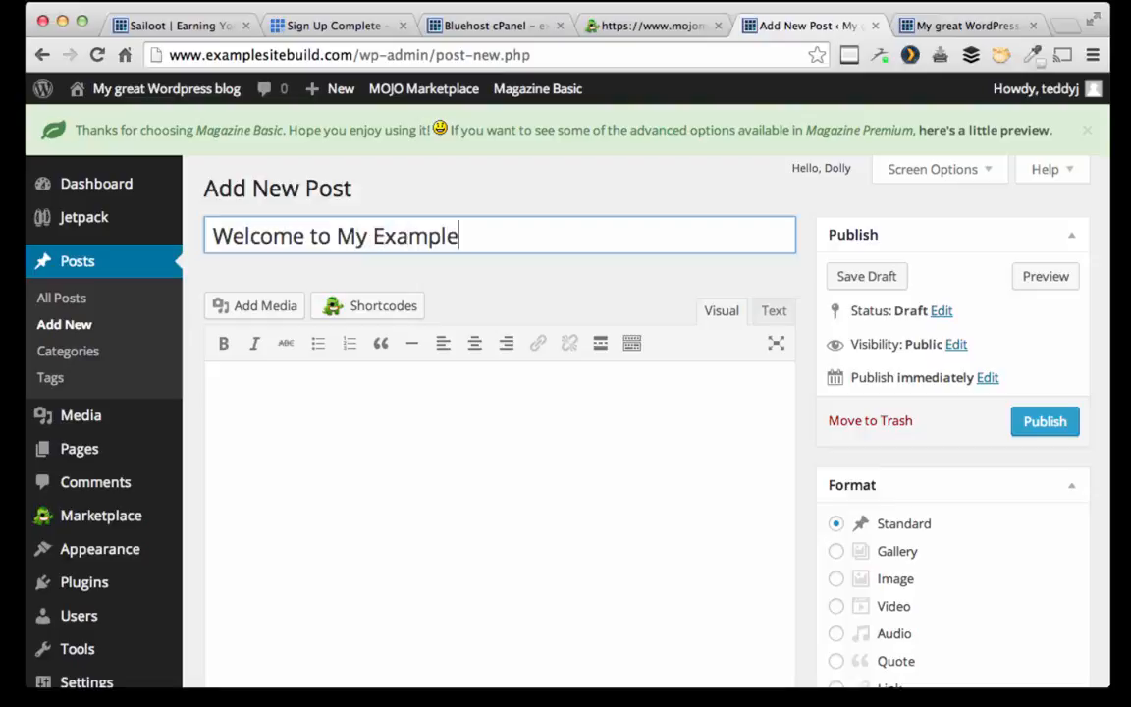
{"action": "type", "text": " Web Pa"}
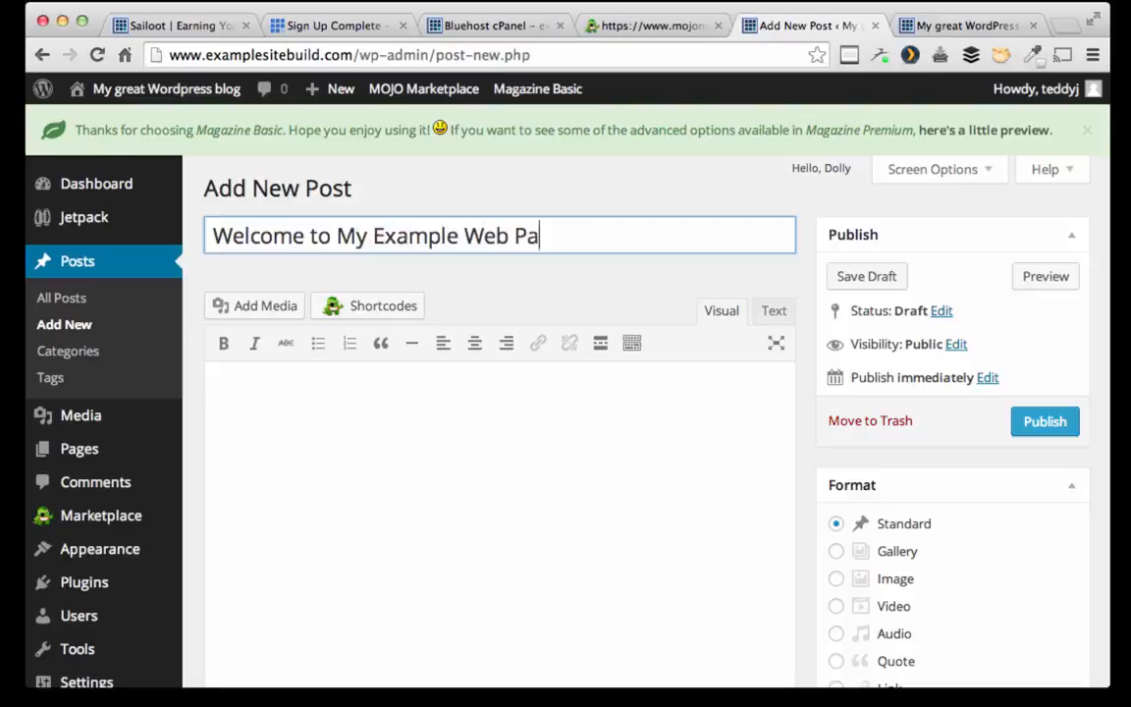
{"action": "type", "text": "ge!"}
{"action": "key", "text": "Tab"}
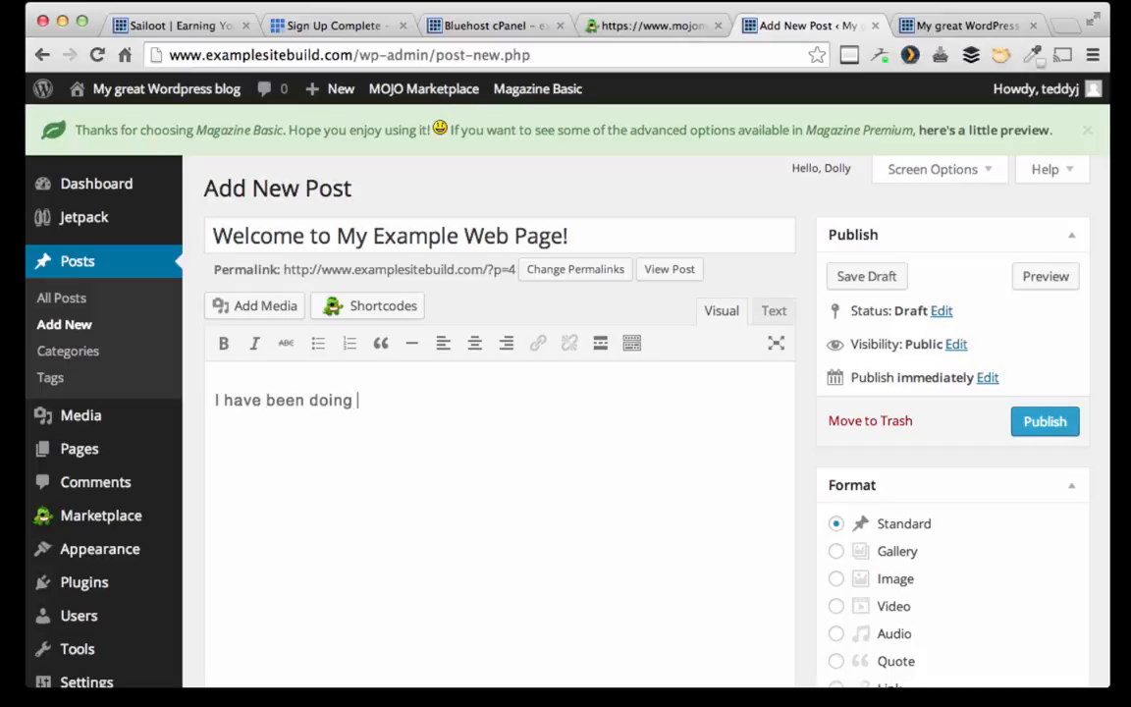
Step: Write the body sentence saying setup has so far taken under 10 minutes
{"action": "type", "text": "I have been doing this for las"}
{"action": "key", "text": "BackSpace"}
{"action": "key", "text": "BackSpace"}
{"action": "key", "text": "BackSpace"}
{"action": "key", "text": "BackSpace"}
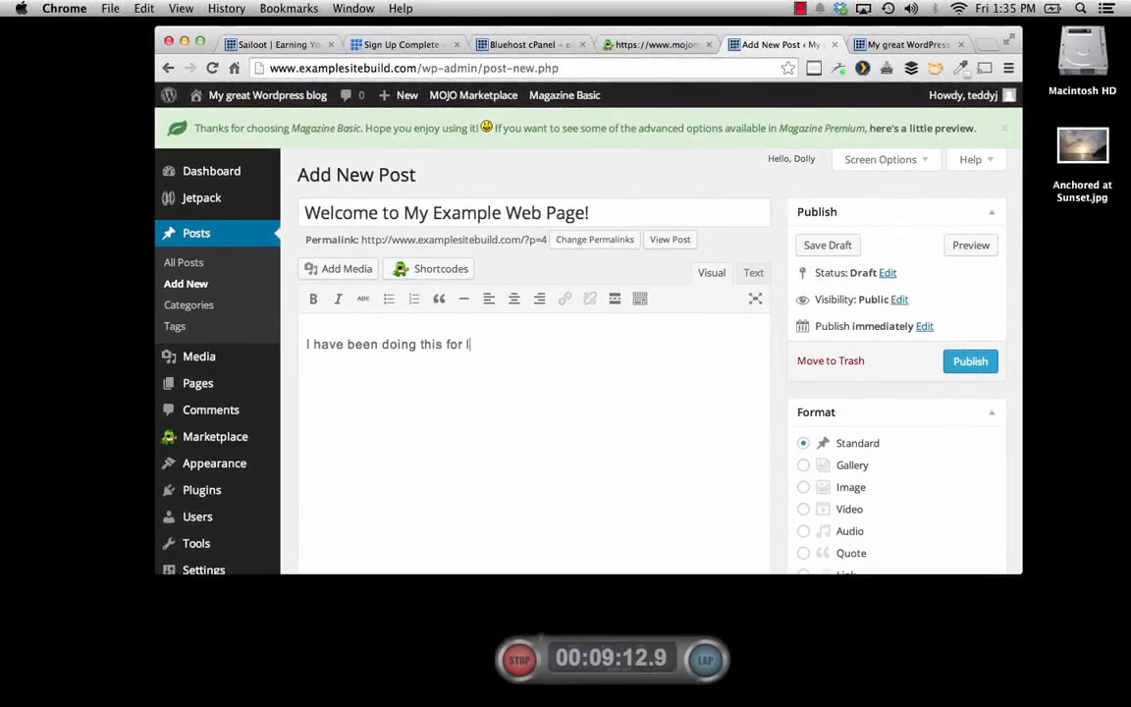
{"action": "key", "text": "BackSpace"}
{"action": "key", "text": "BackSpace"}
{"action": "key", "text": "BackSpace"}
{"action": "key", "text": "BackSpace"}
{"action": "key", "text": "BackSpace"}
{"action": "key", "text": "BackSpace"}
{"action": "key", "text": "BackSpace"}
{"action": "key", "text": "BackSpace"}
{"action": "key", "text": "BackSpace"}
{"action": "key", "text": "BackSpace"}
{"action": "key", "text": "BackSpace"}
{"action": "key", "text": "BackSpace"}
{"action": "key", "text": "BackSpace"}
{"action": "key", "text": "BackSpace"}
{"action": "key", "text": "BackSpace"}
{"action": "key", "text": "BackSpace"}
{"action": "key", "text": "BackSpace"}
{"action": "key", "text": "BackSpace"}
{"action": "key", "text": "BackSpace"}
{"action": "key", "text": "BackSpace"}
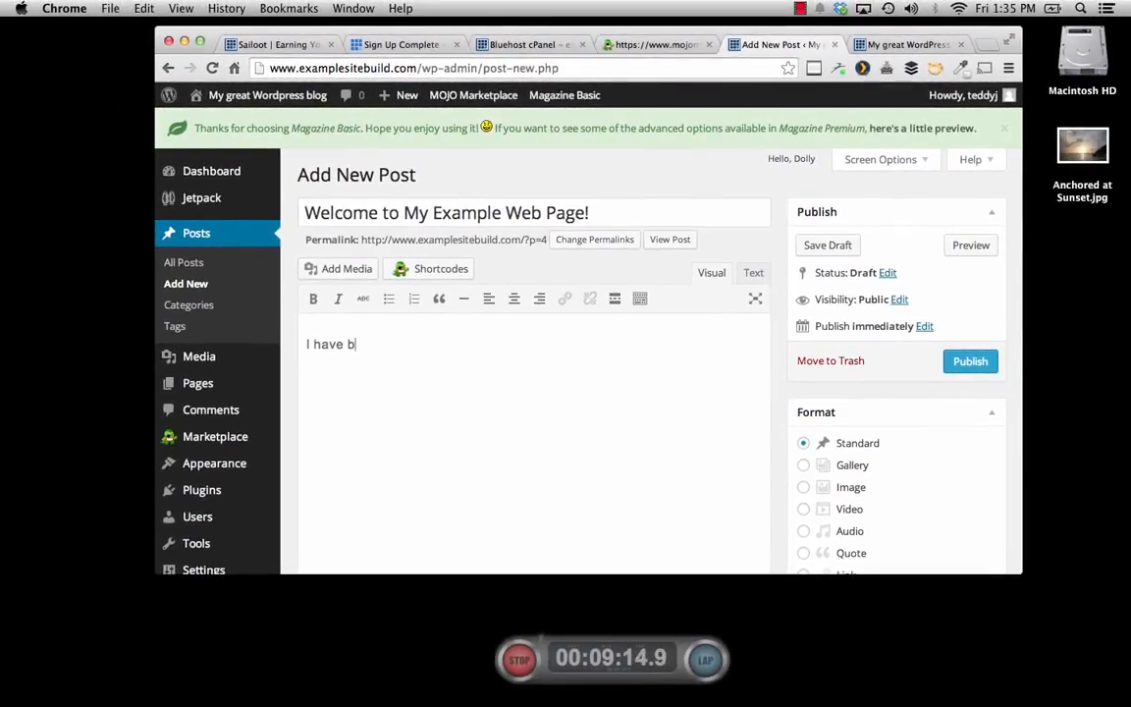
{"action": "type", "text": "t has so fartaken m"}
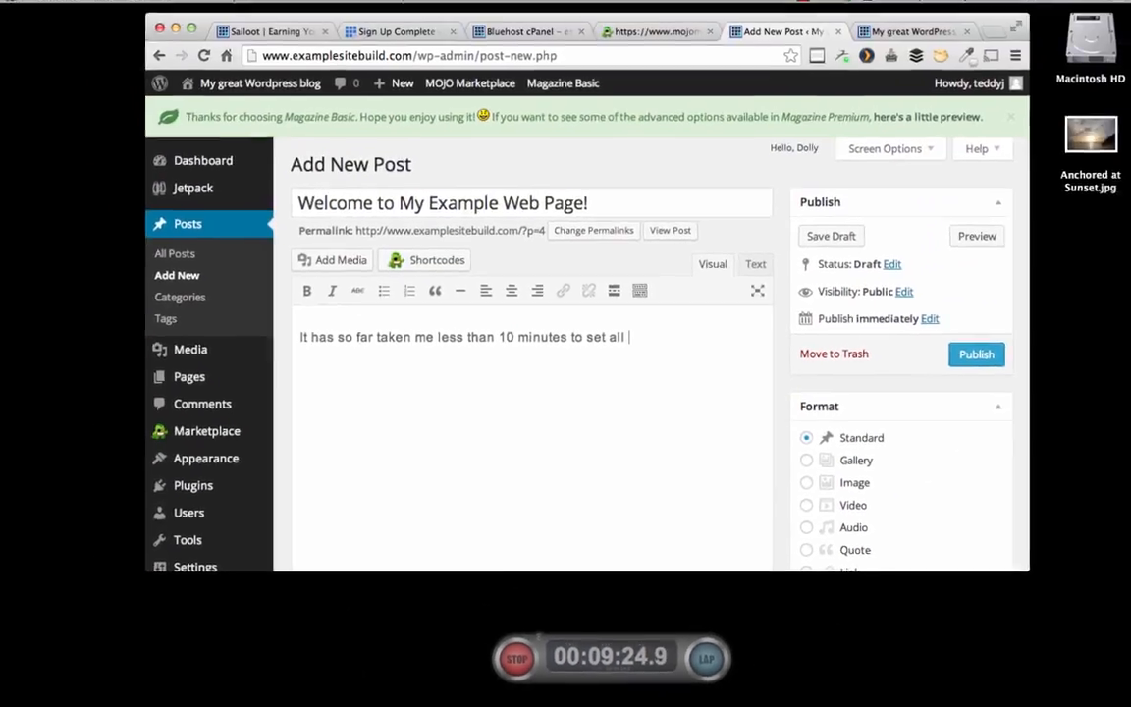
{"action": "type", "text": "of this up!"}
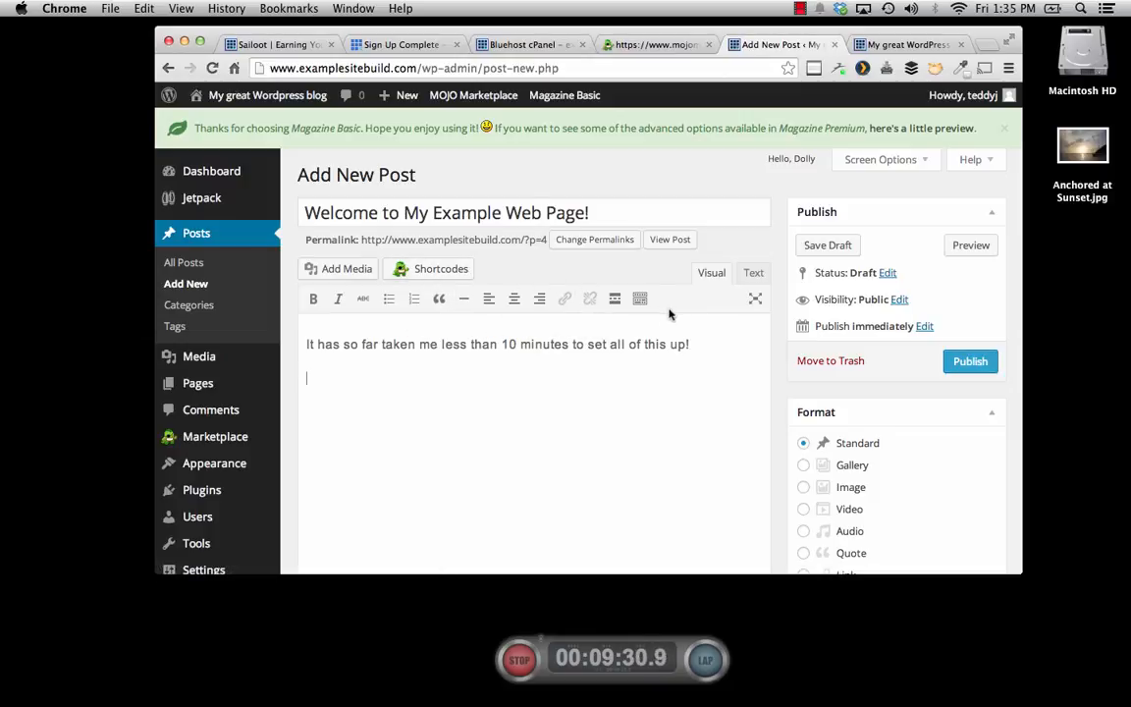
Step: Upload Anchored at Sunset.jpg, insert it below the text, and publish the post
{"action": "left_click", "coordinate": [338, 271]}
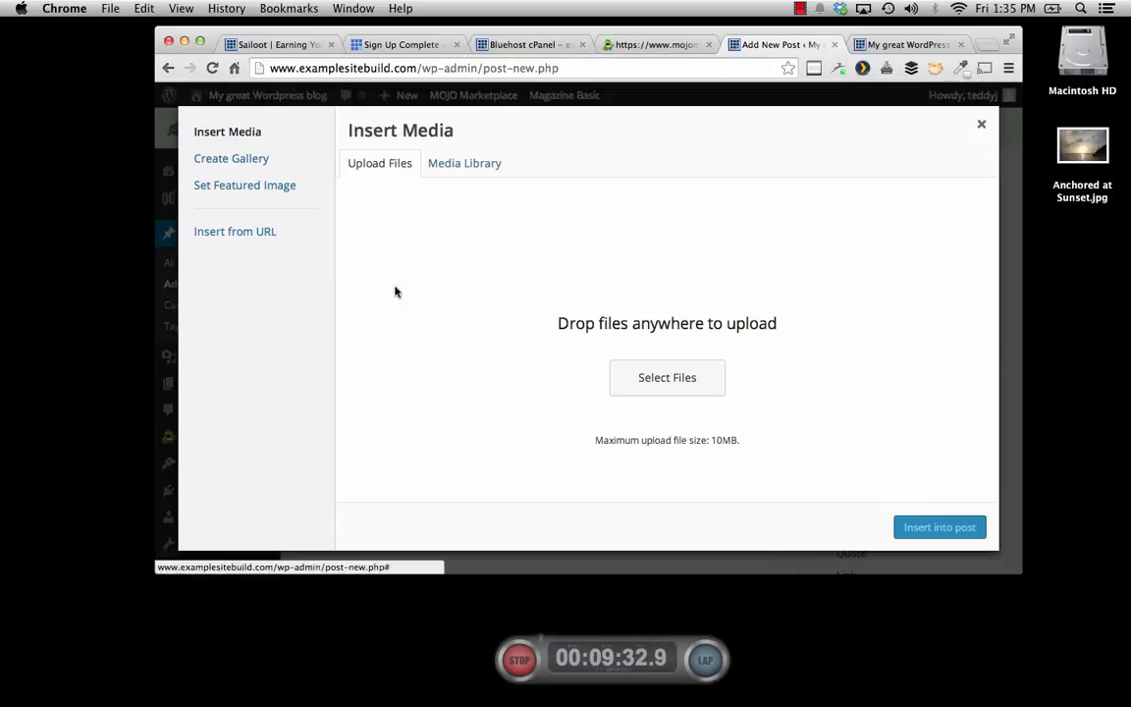
{"action": "left_click_drag", "start_coordinate": [1065, 172], "coordinate": [601, 300]}
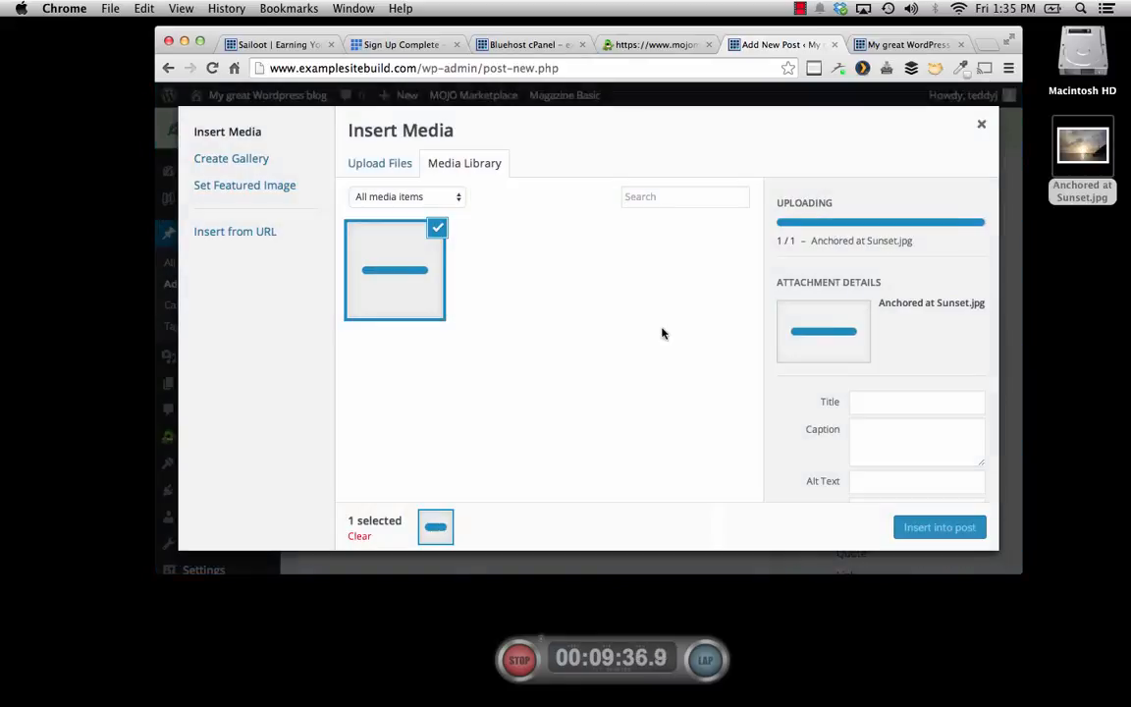
{"action": "left_click", "coordinate": [938, 528]}
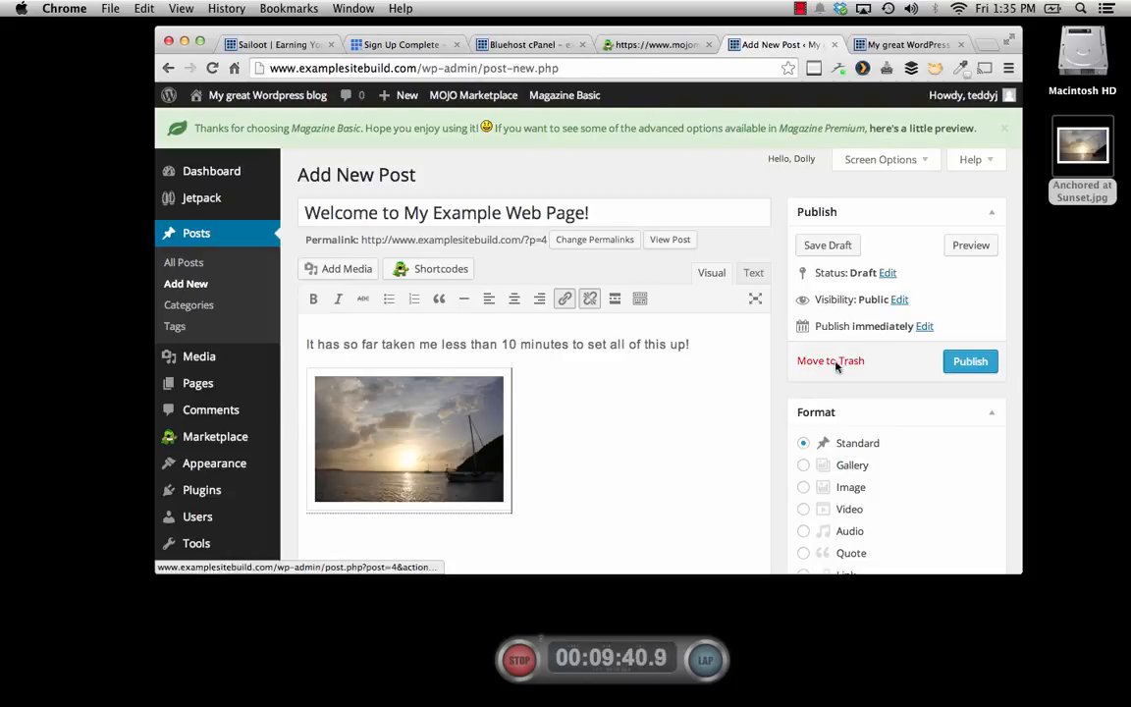
{"action": "left_click", "coordinate": [970, 360]}
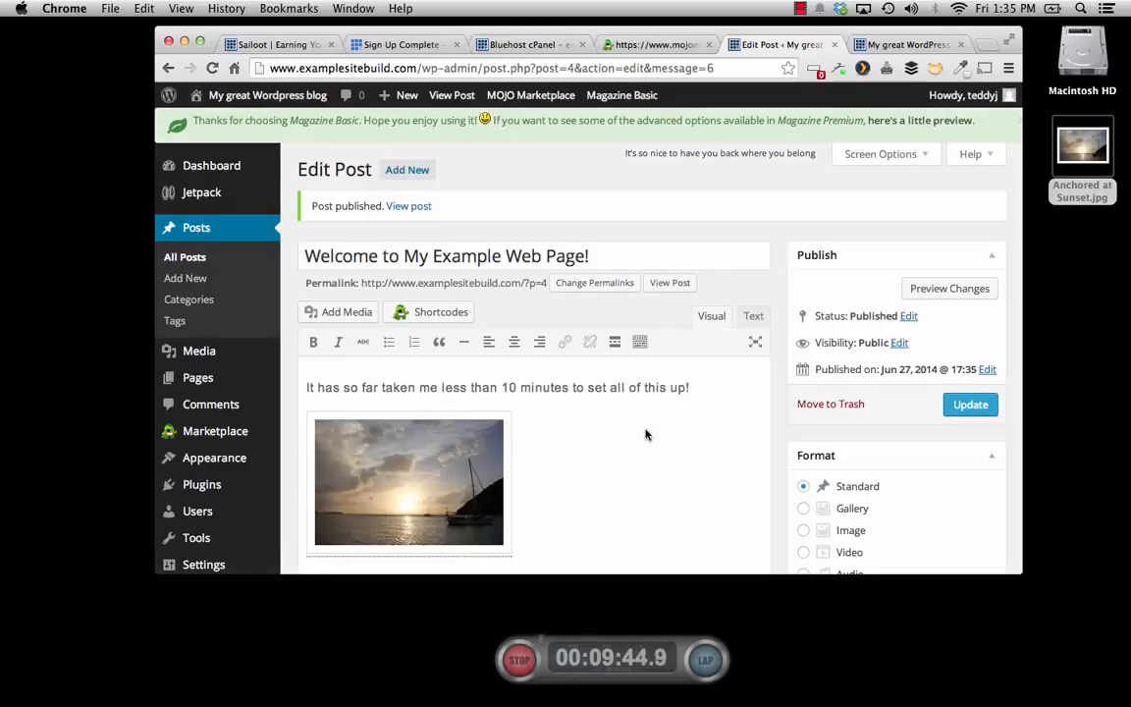
Step: Load the published post on the live blog, look it over, and stop the timer at 00:10:10.1
{"action": "left_click", "coordinate": [873, 46]}
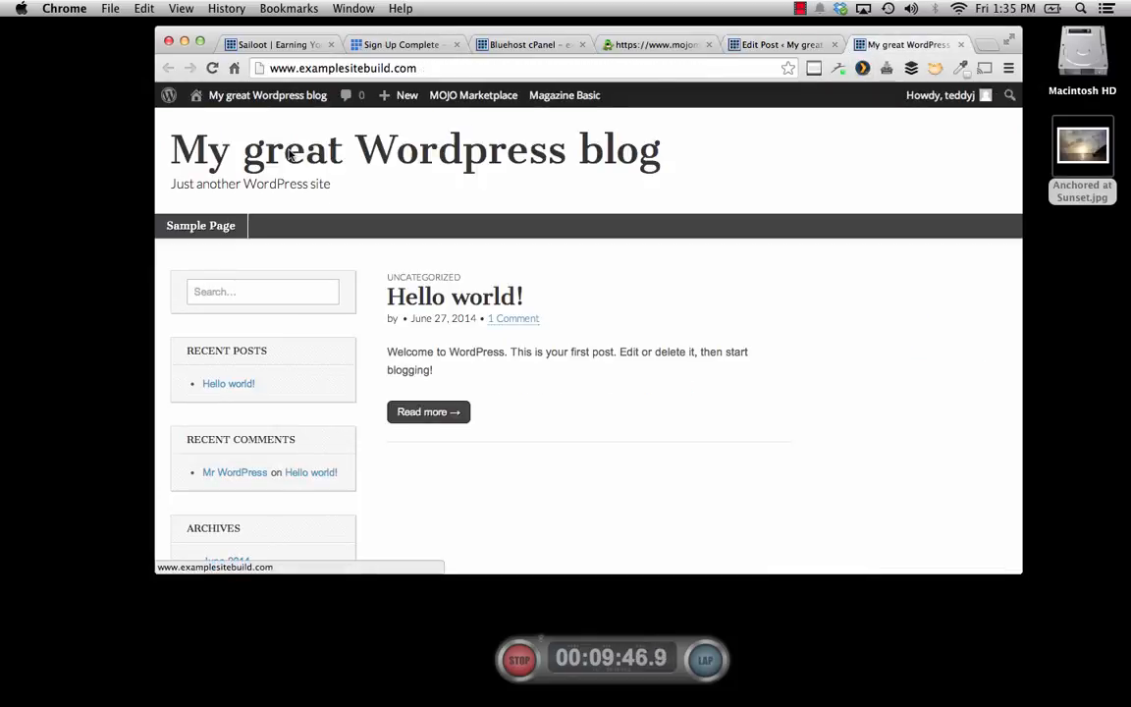
{"action": "left_click", "coordinate": [214, 68]}
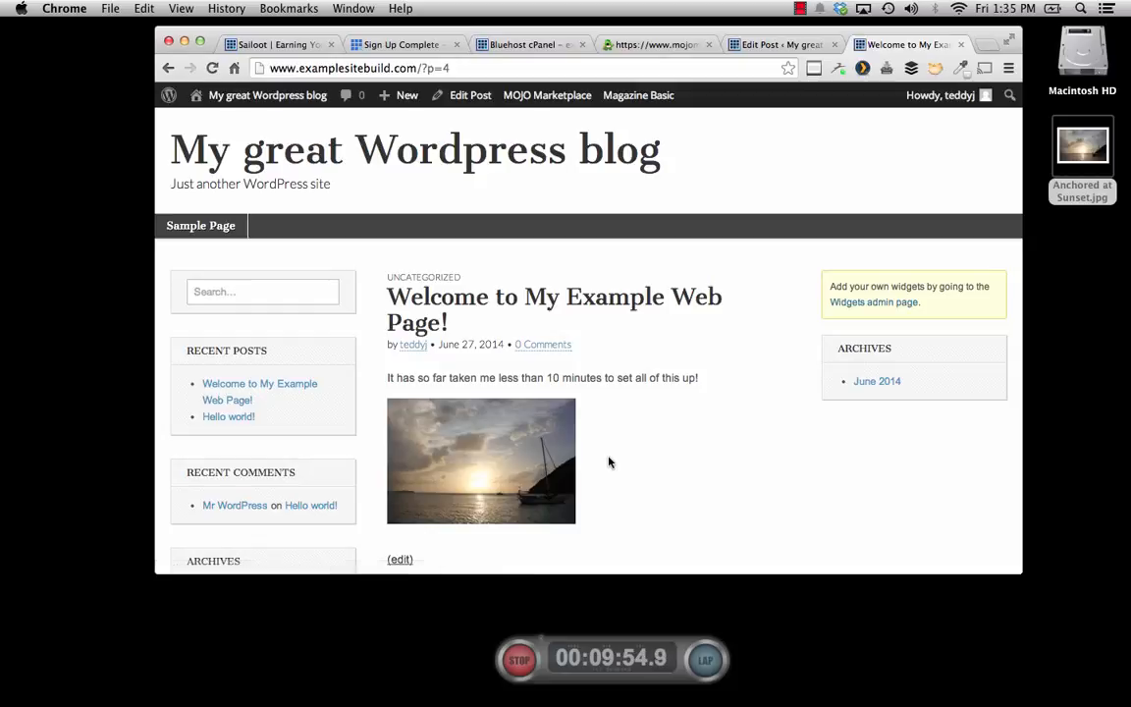
{"action": "scroll", "coordinate": [609, 462], "scroll_direction": "down", "scroll_amount": 2}
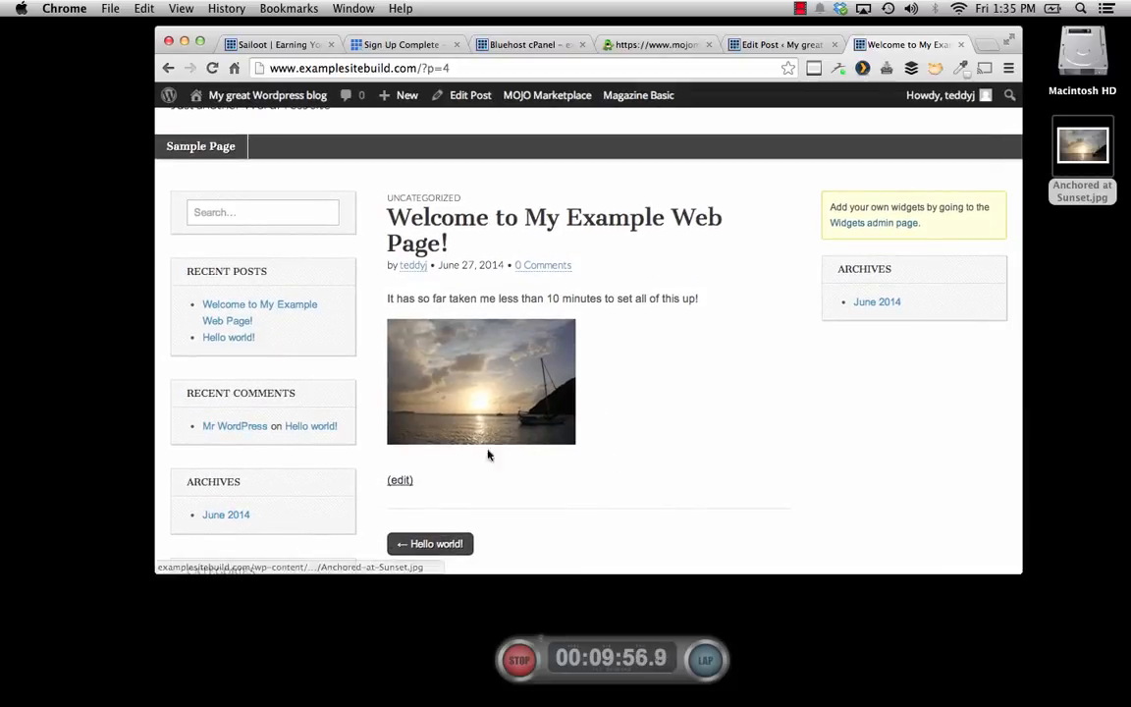
{"action": "scroll", "coordinate": [741, 424], "scroll_direction": "up", "scroll_amount": 1}
{"action": "scroll", "coordinate": [742, 424], "scroll_direction": "up", "scroll_amount": 2}
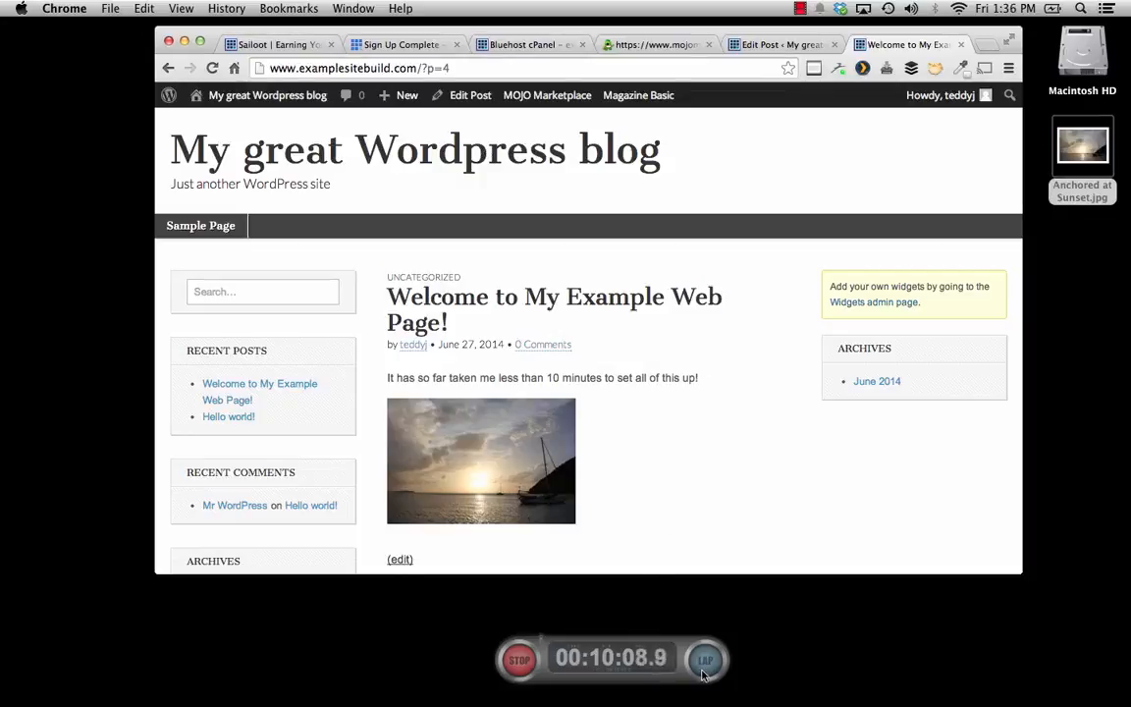
{"action": "left_click", "coordinate": [519, 659]}
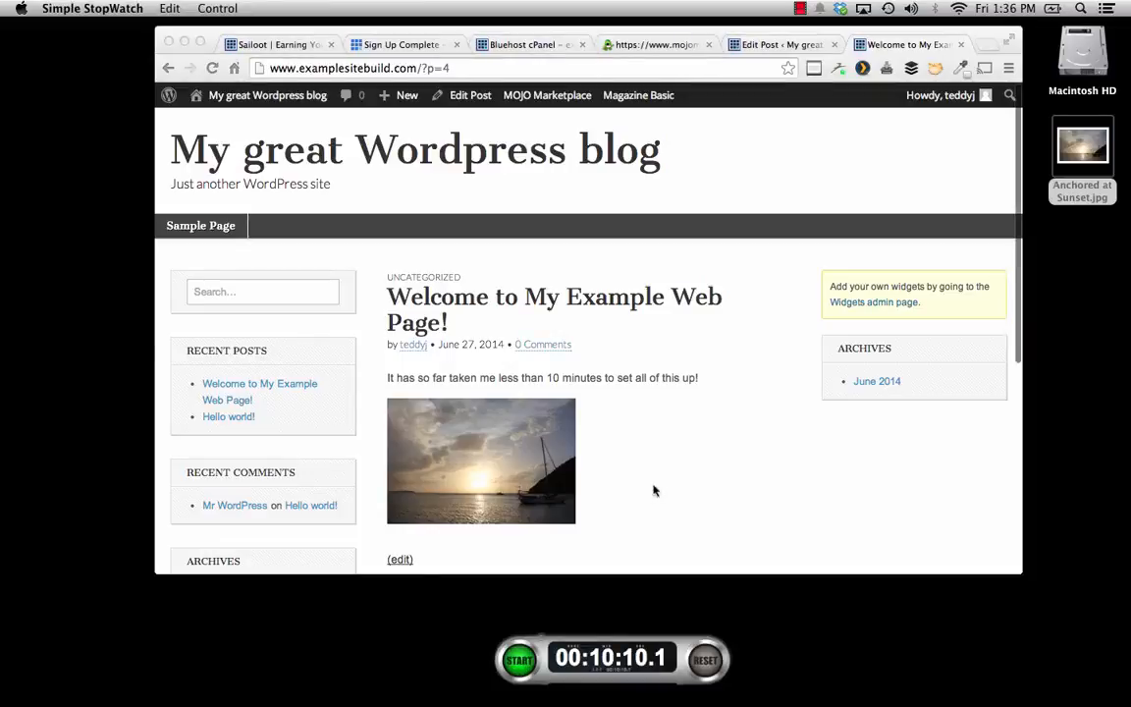